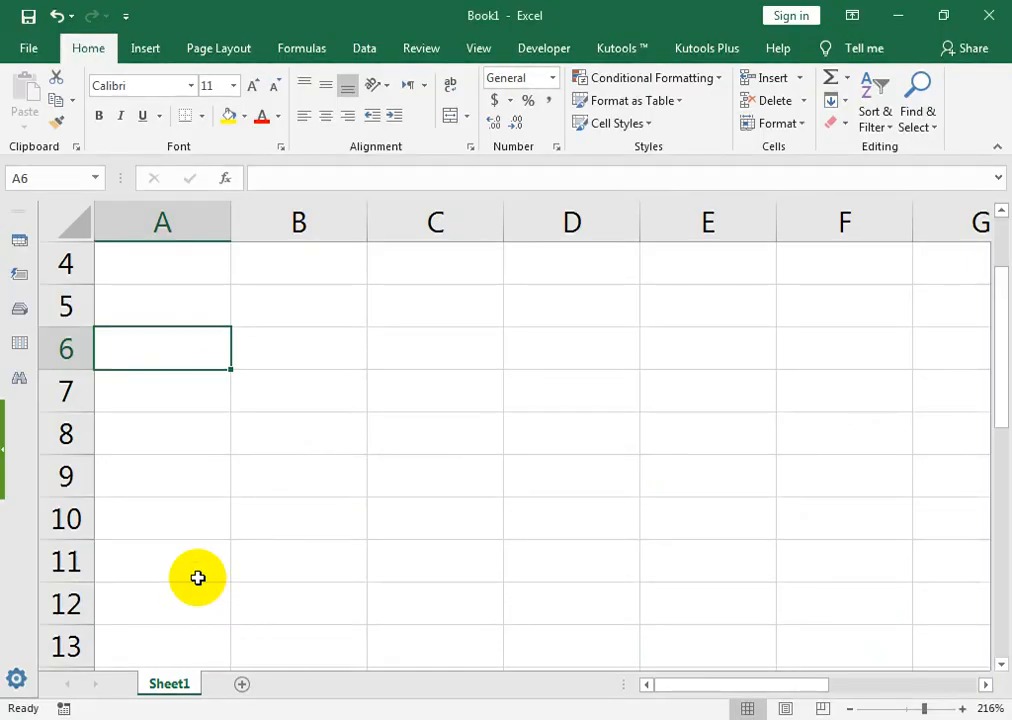
Step: Enter the column headers "S no", "Name" and "Basic Salary" in cells A6 to C6
text(S no)
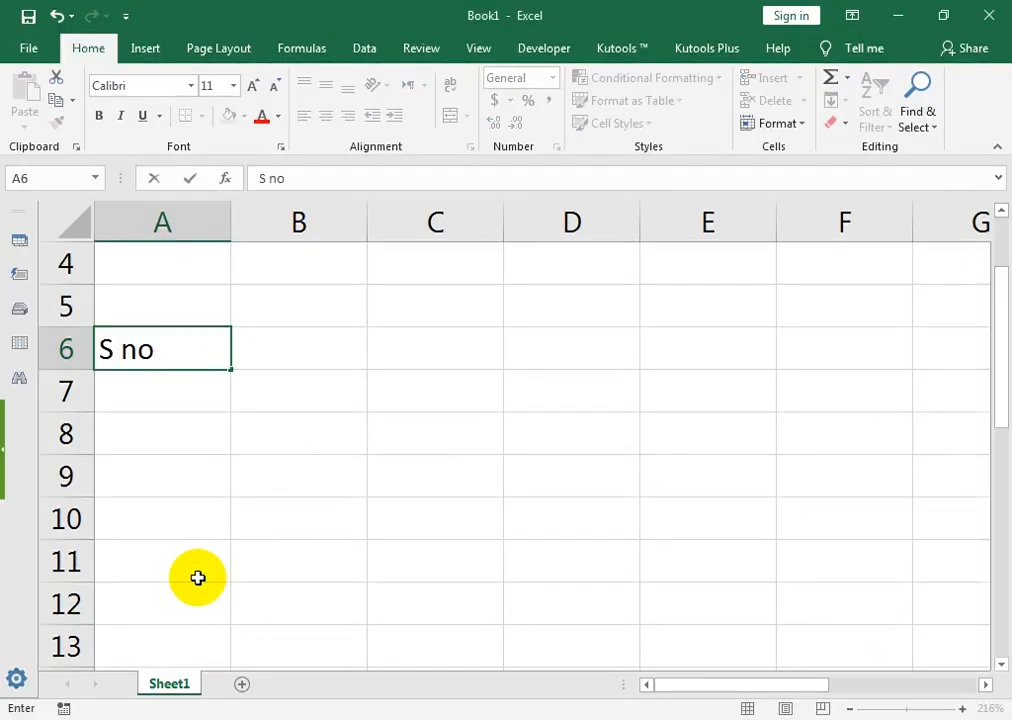
key(Tab)
text(Name)
key(Tab)
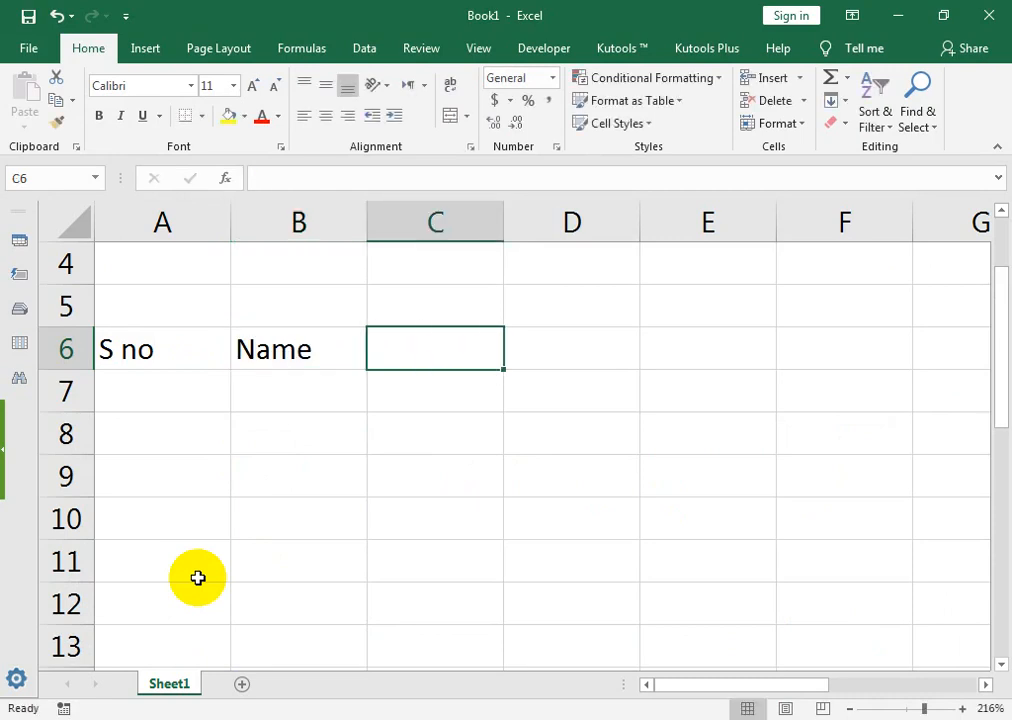
text(Baso)
key(BackSpace)
text(ic Salary)
key(Tab)
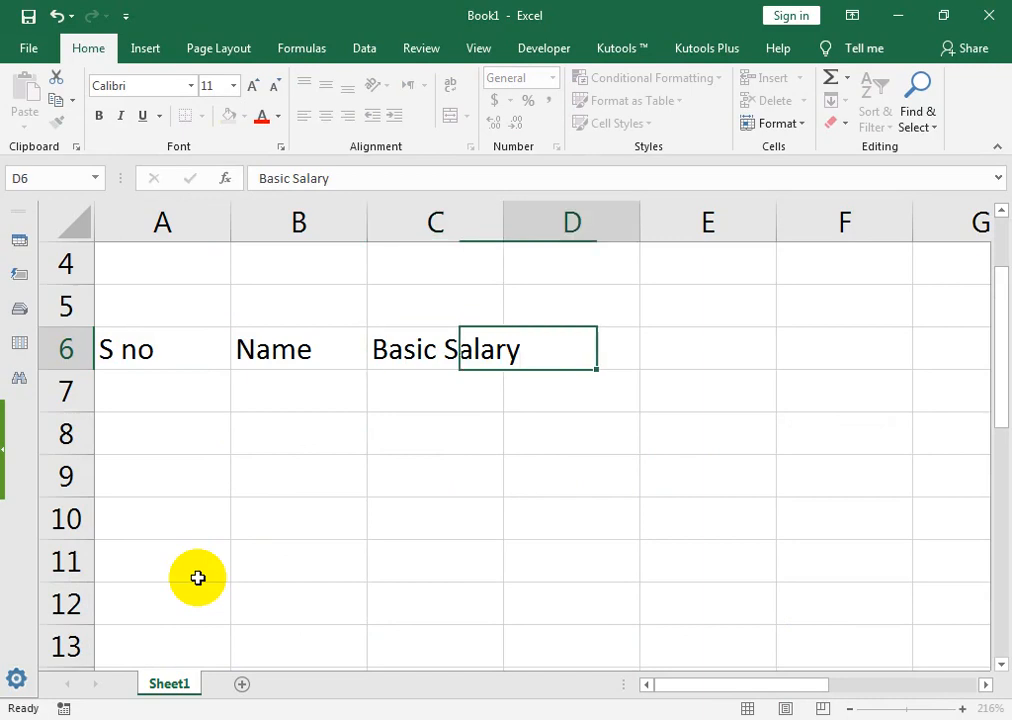
Step: Add the headers "Years OF Services" in D6 and "Gratuity Calculation" in E6, fitting column D to its text
text(Y)
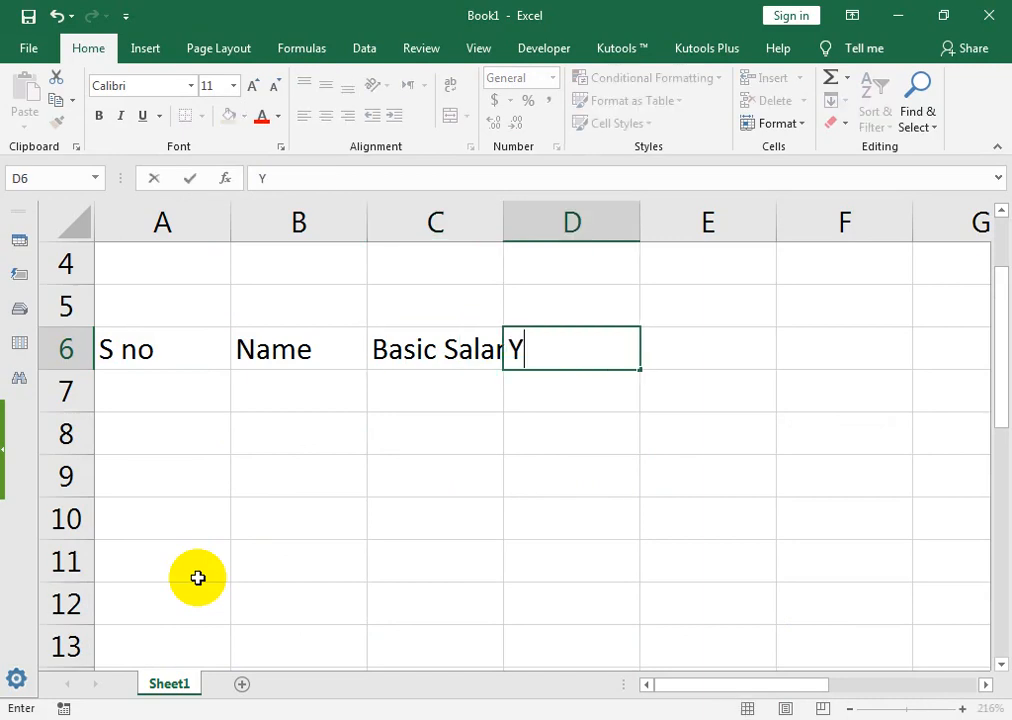
text(ears OF )
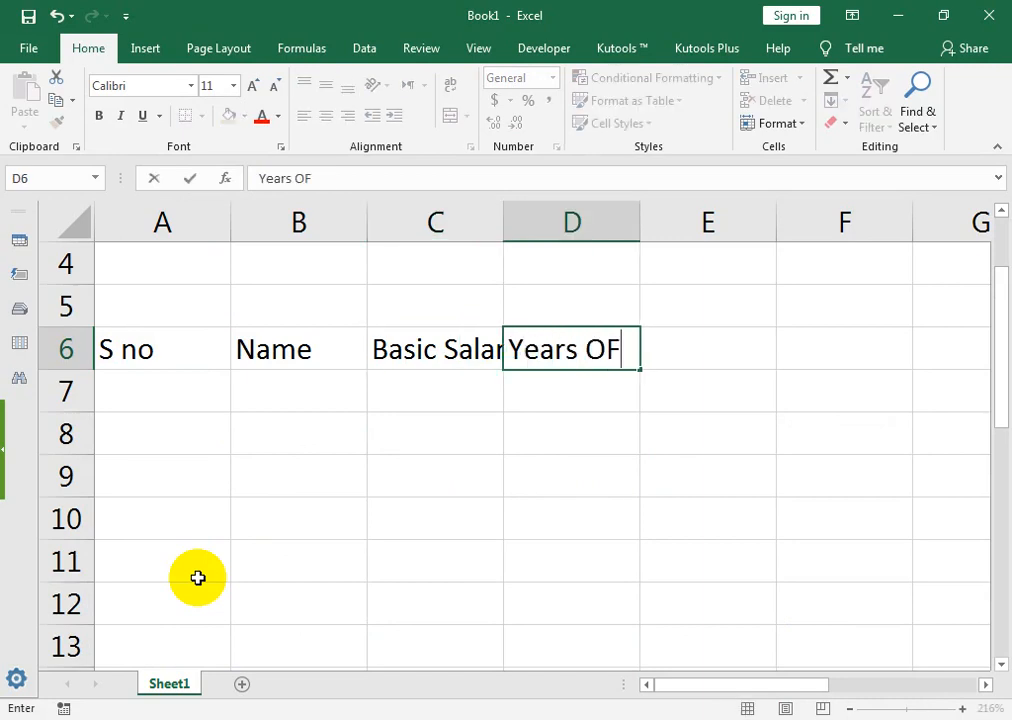
text(Services)
key(Tab)
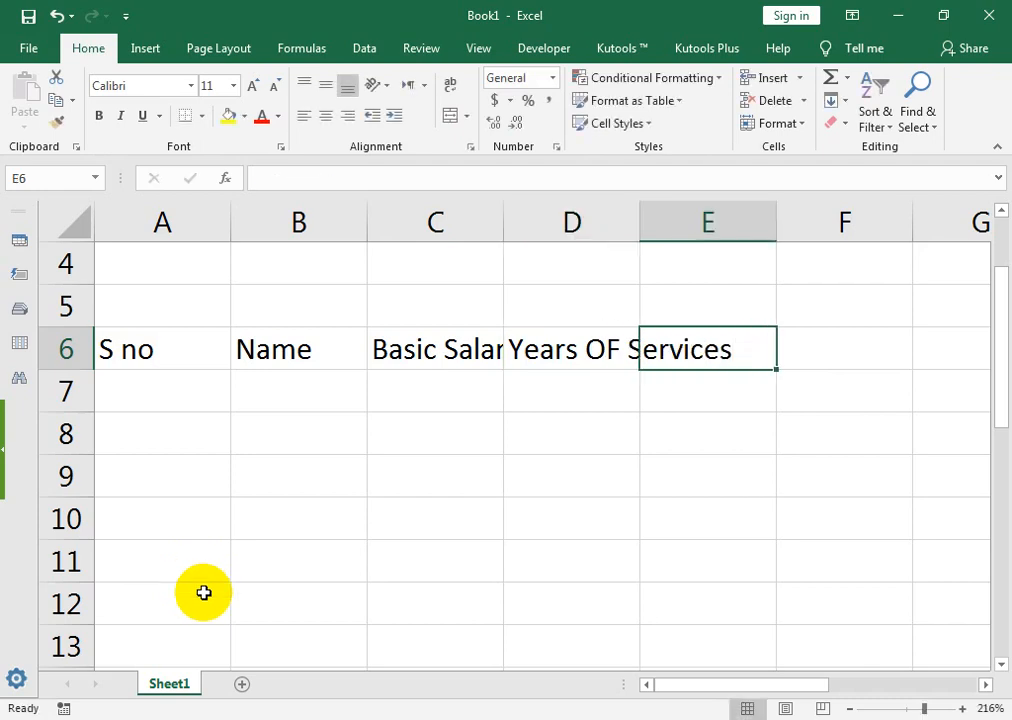
double_click(640, 228)
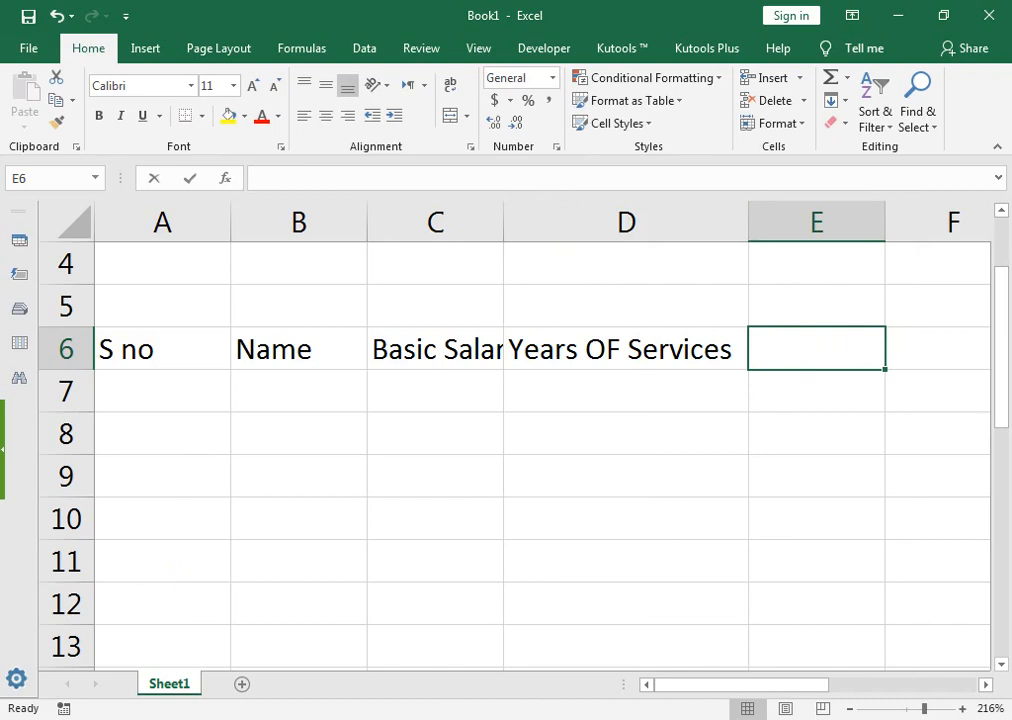
text(Gratuity C)
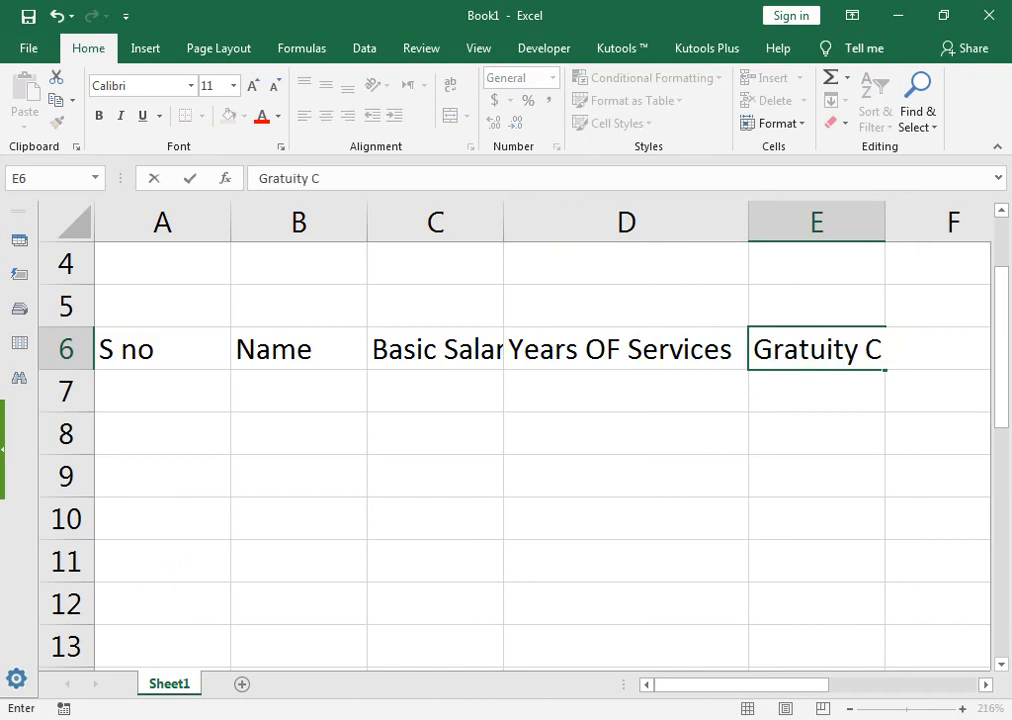
text(alculation)
key(Return)
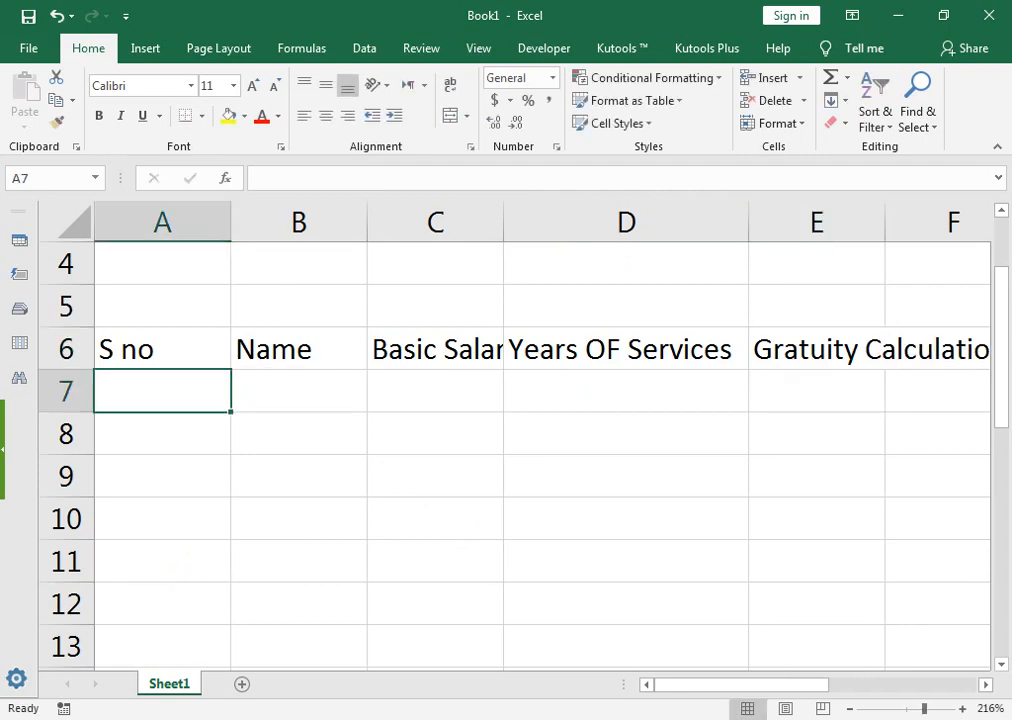
Step: Wrap the text in header row 6, then widen column E slightly and narrow column D so the headers fit on two lines
click(52, 352)
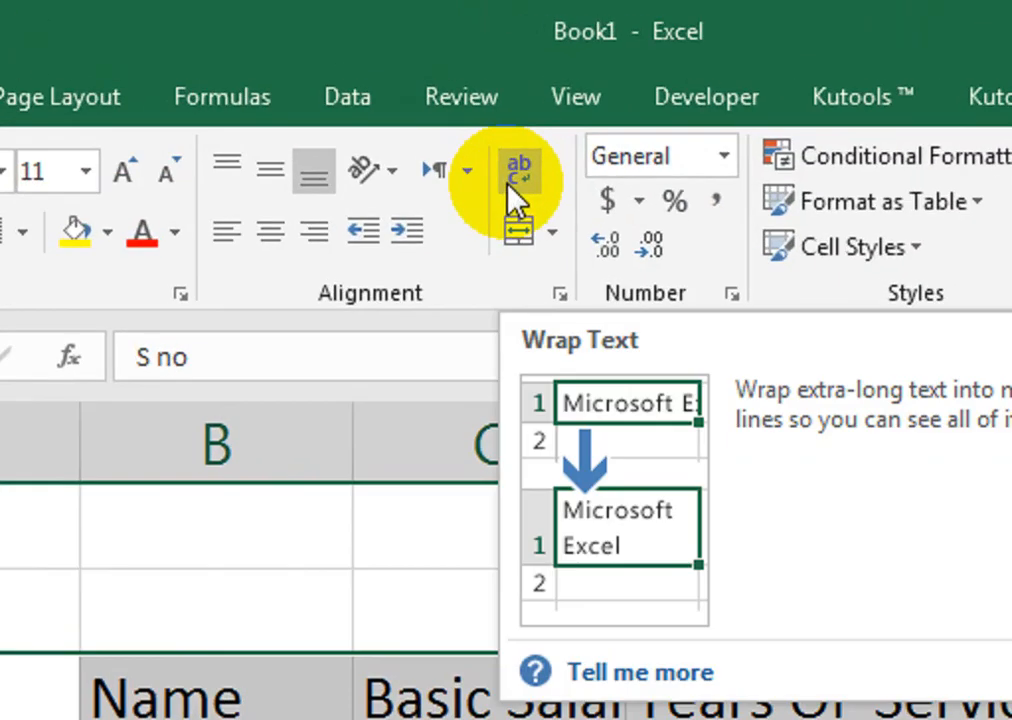
click(515, 198)
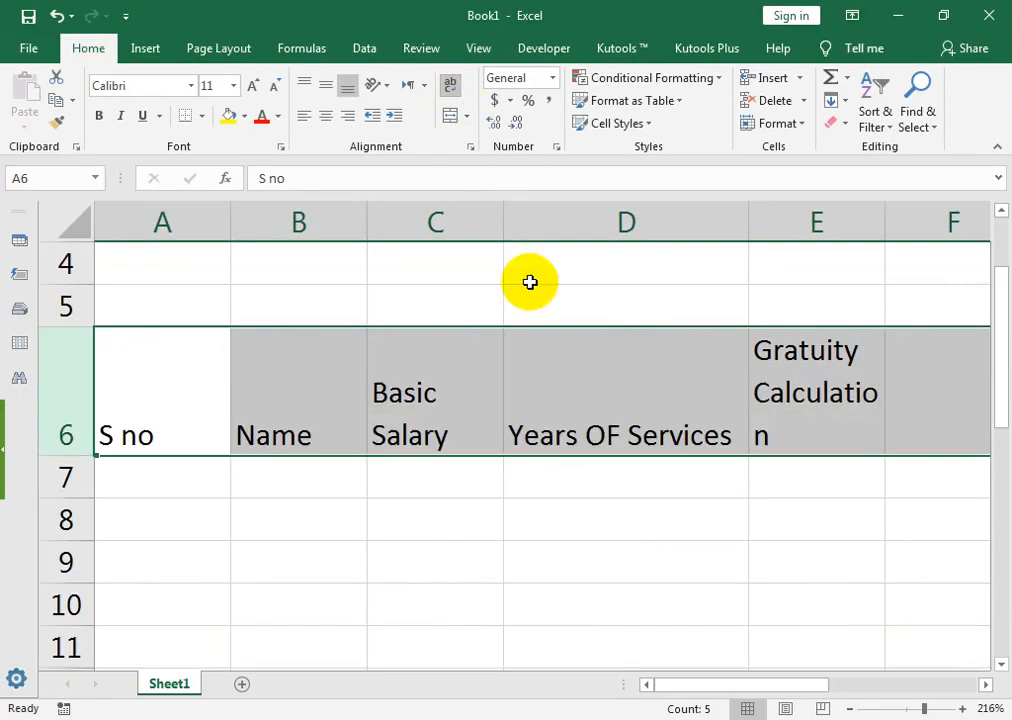
drag(888, 217, 922, 219)
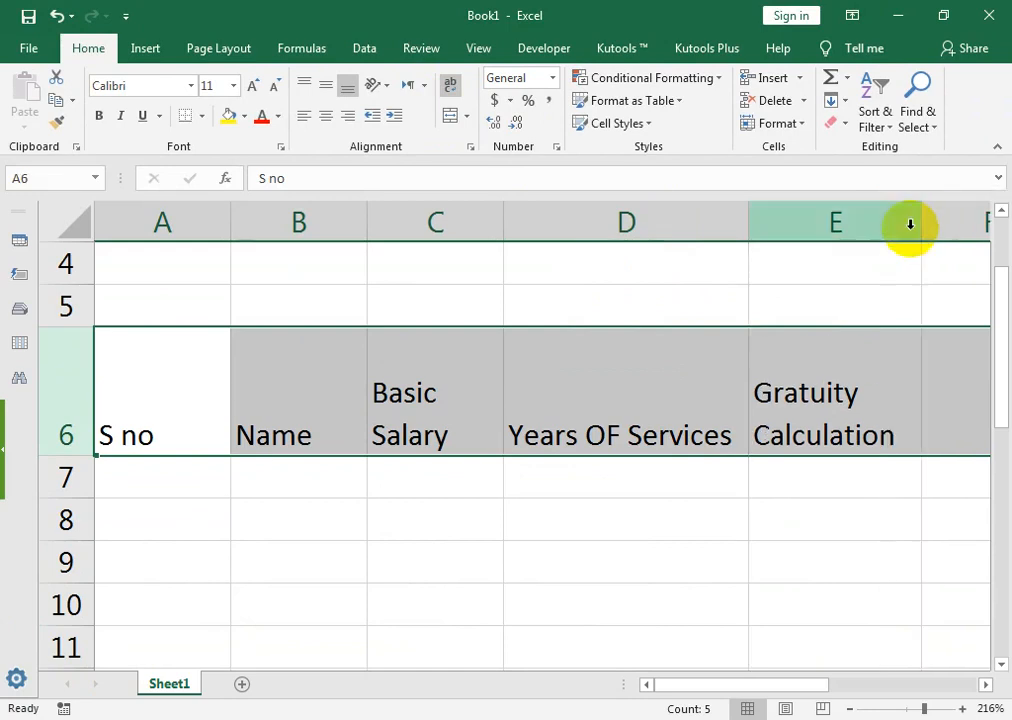
drag(745, 217, 693, 217)
Step: Apply all borders plus thick outside borders to the table range A6:E12
drag(745, 390, 165, 392)
drag(1003, 393, 998, 340)
drag(114, 343, 759, 633)
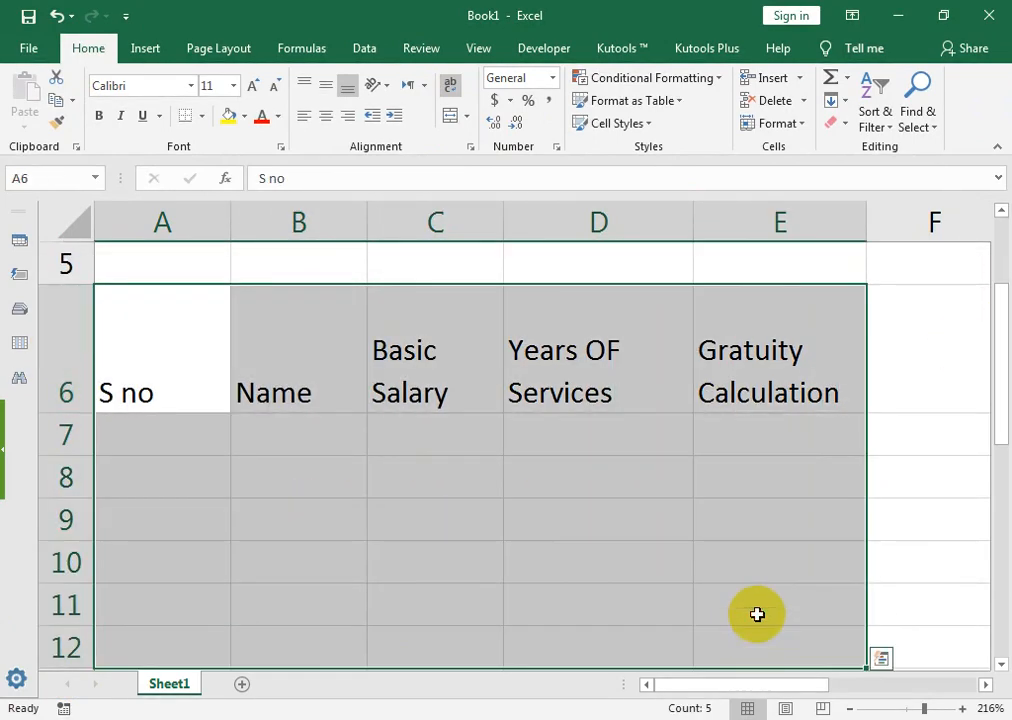
click(201, 116)
click(222, 280)
click(201, 116)
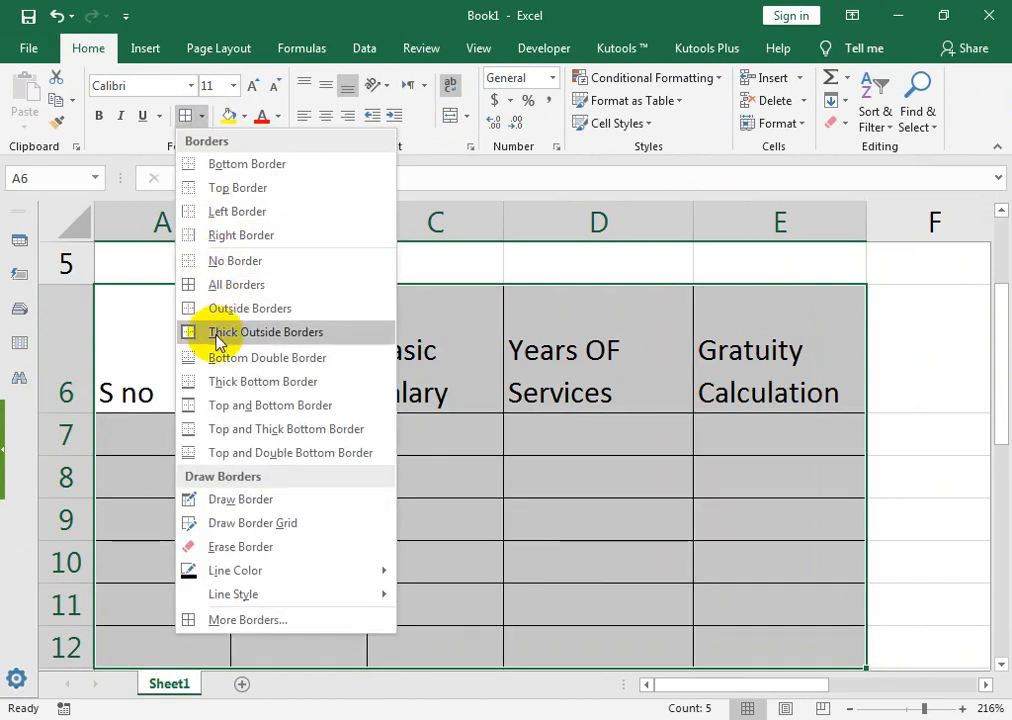
click(215, 332)
Step: Center the table cells A6:E12 horizontally and vertically and make them bold
click(325, 116)
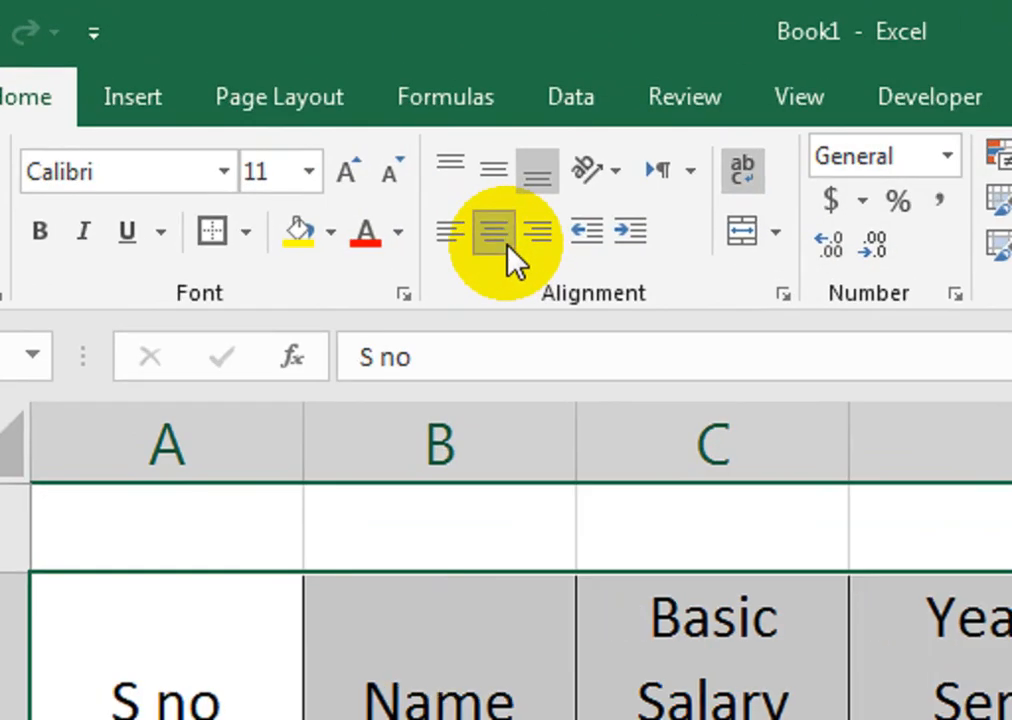
click(504, 182)
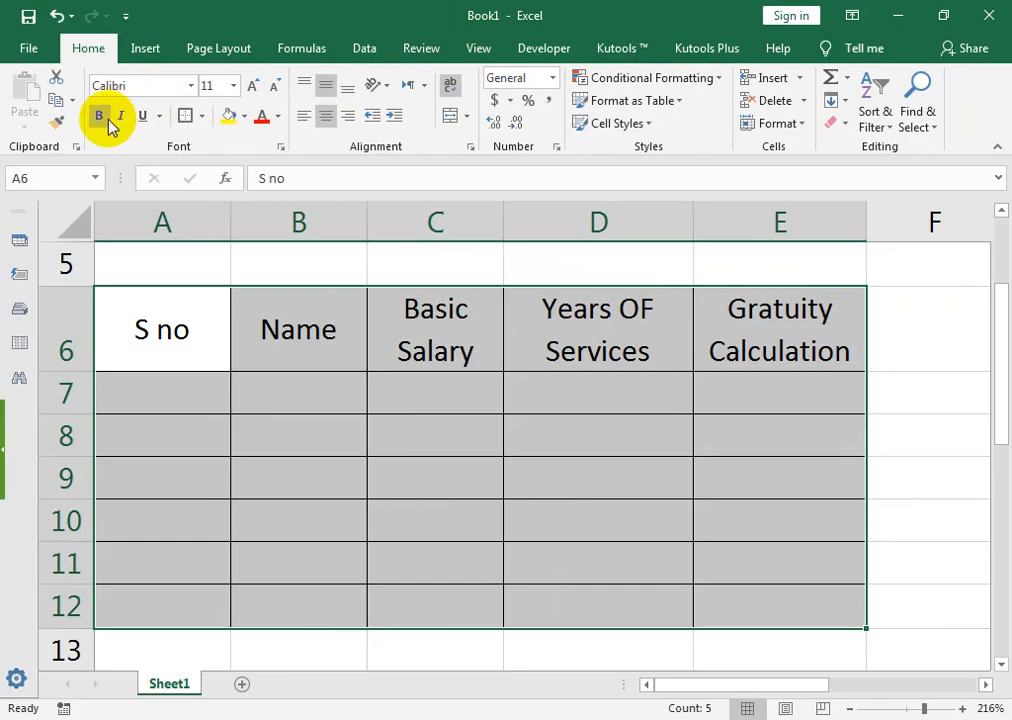
click(41, 232)
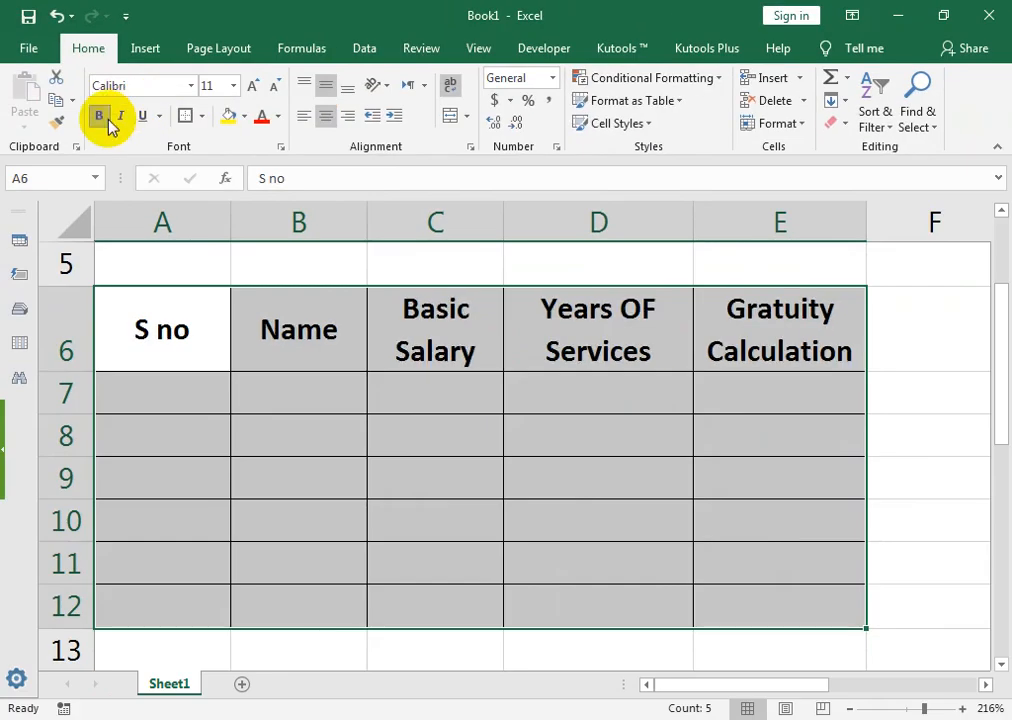
Step: Number the rows under S no from 1 to 5 in A8:A12, filling the series from the first two values
click(160, 435)
text(1)
key(Return)
text(2)
click(161, 435)
drag(160, 447, 224, 616)
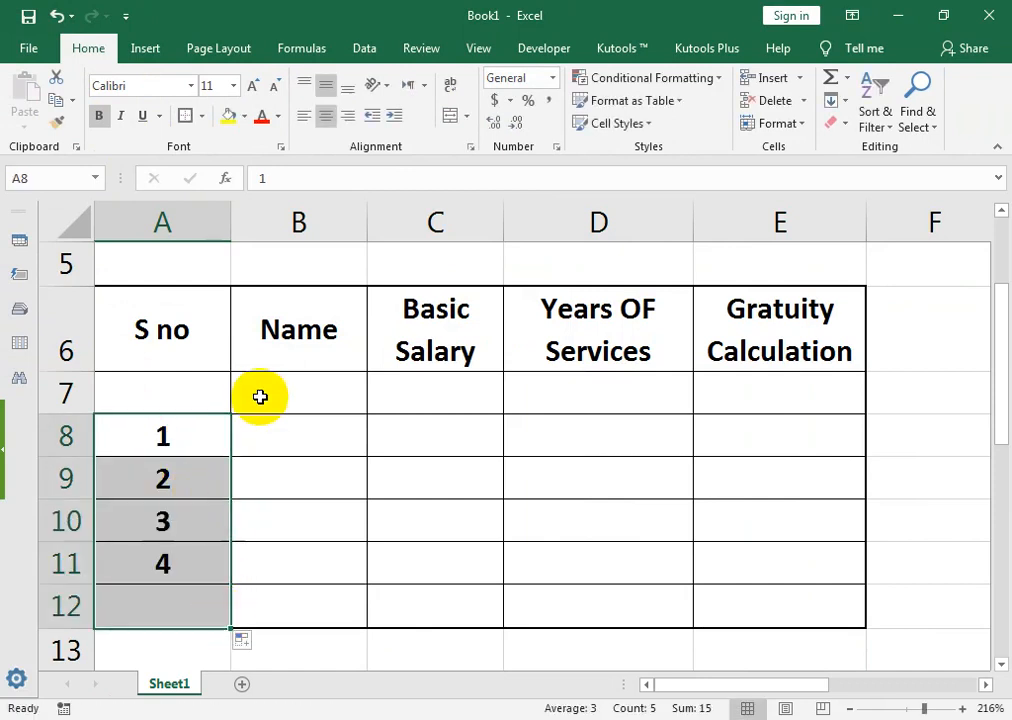
Step: Enter the first employee's name in capitals in cell B8
click(261, 430)
text(a)
key(BackSpace)
text(ARS)
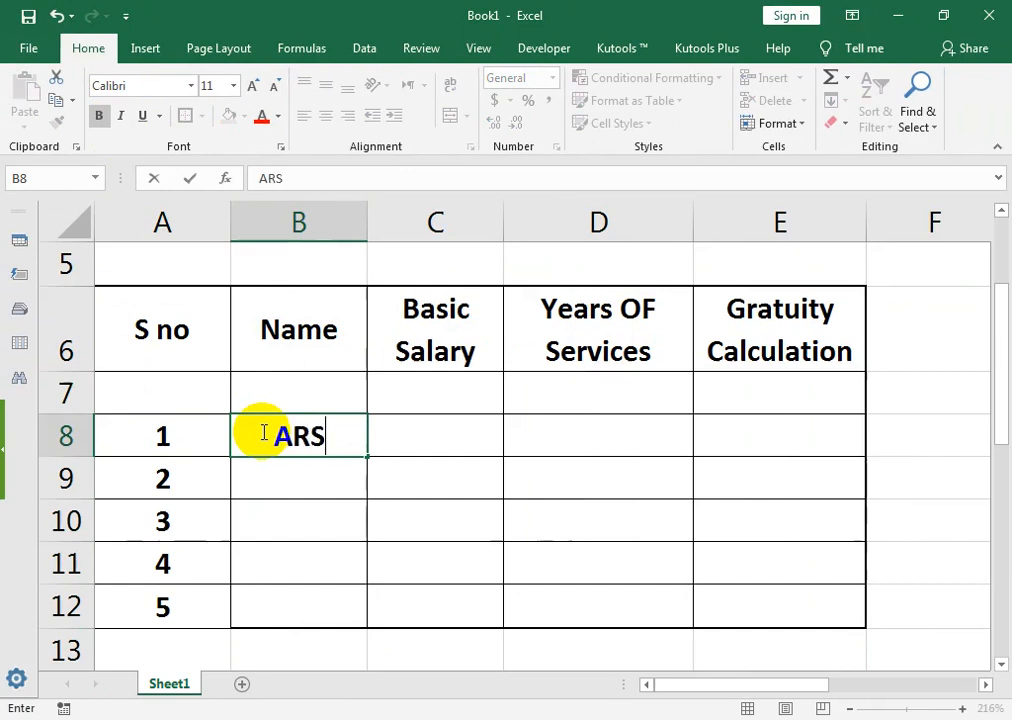
text(LAAN)
key(BackSpace)
key(BackSpace)
key(BackSpace)
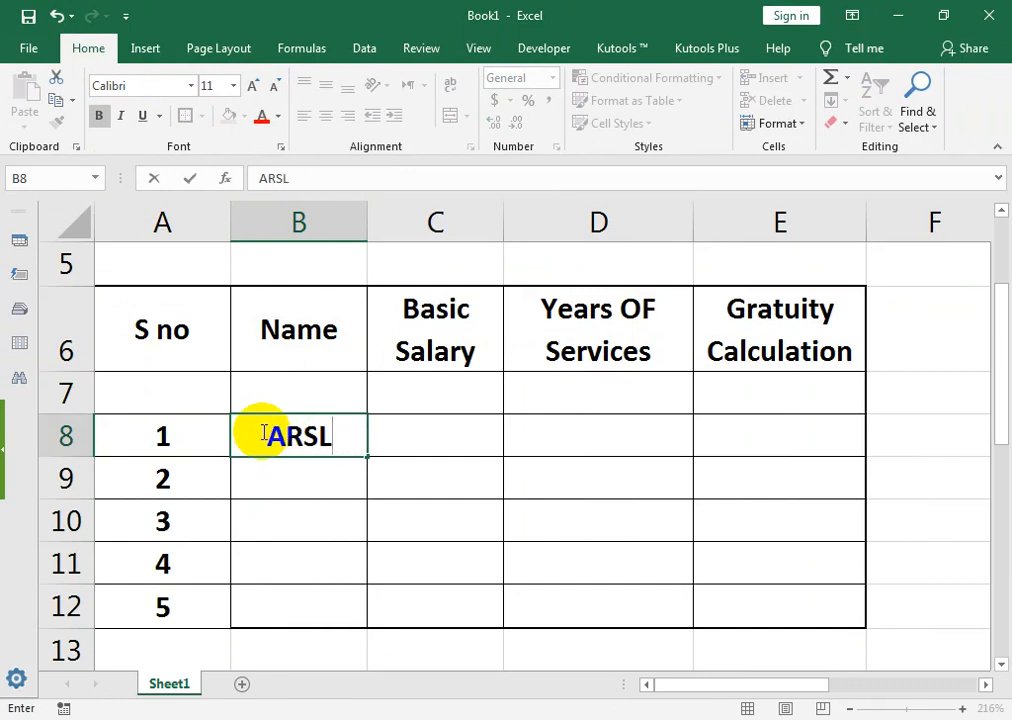
key(BackSpace)
text(A)
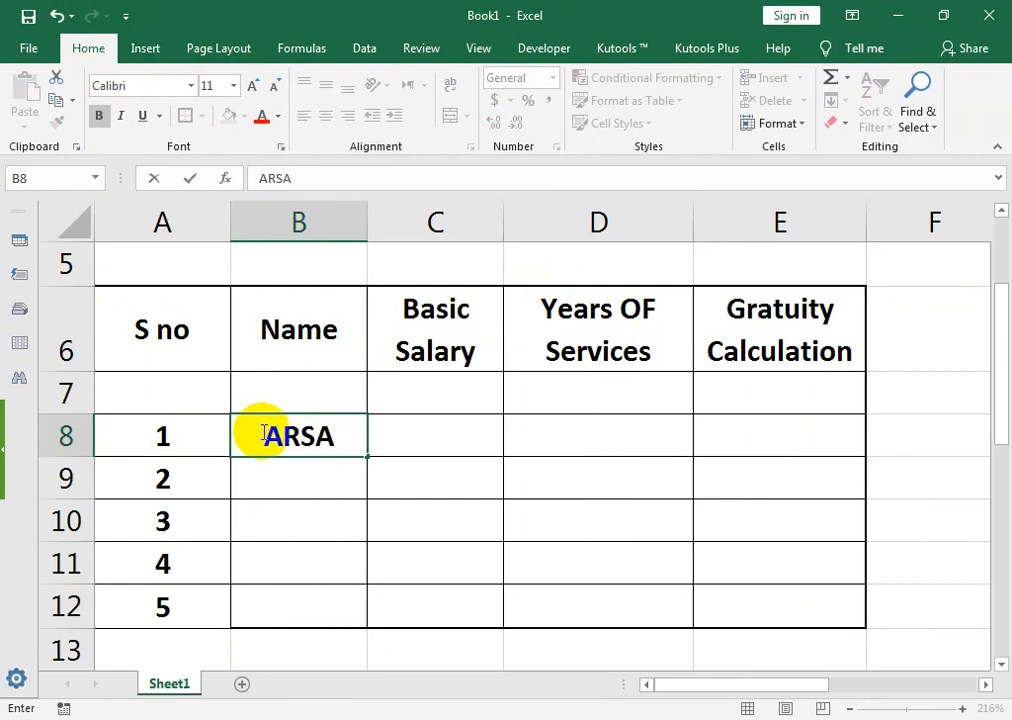
text(LAN)
key(Return)
Step: Enter the remaining four employee names in B9:B12 and fit column B to its contents
text(GHA)
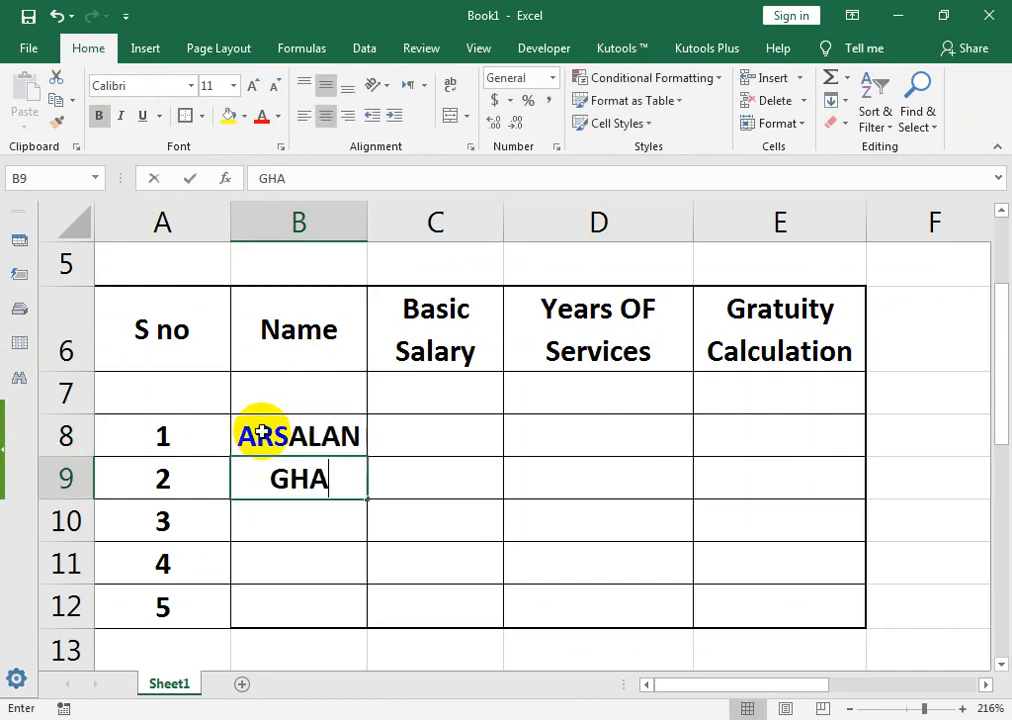
text(YOOR)
key(Return)
text(I)
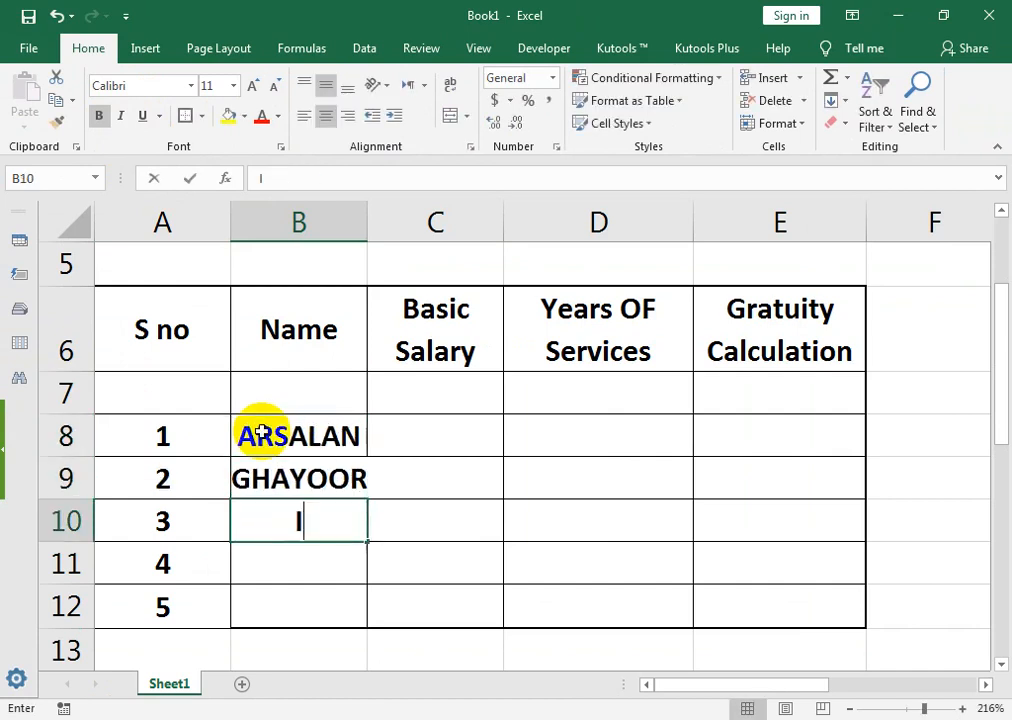
text(RFAN)
key(Return)
text(HA)
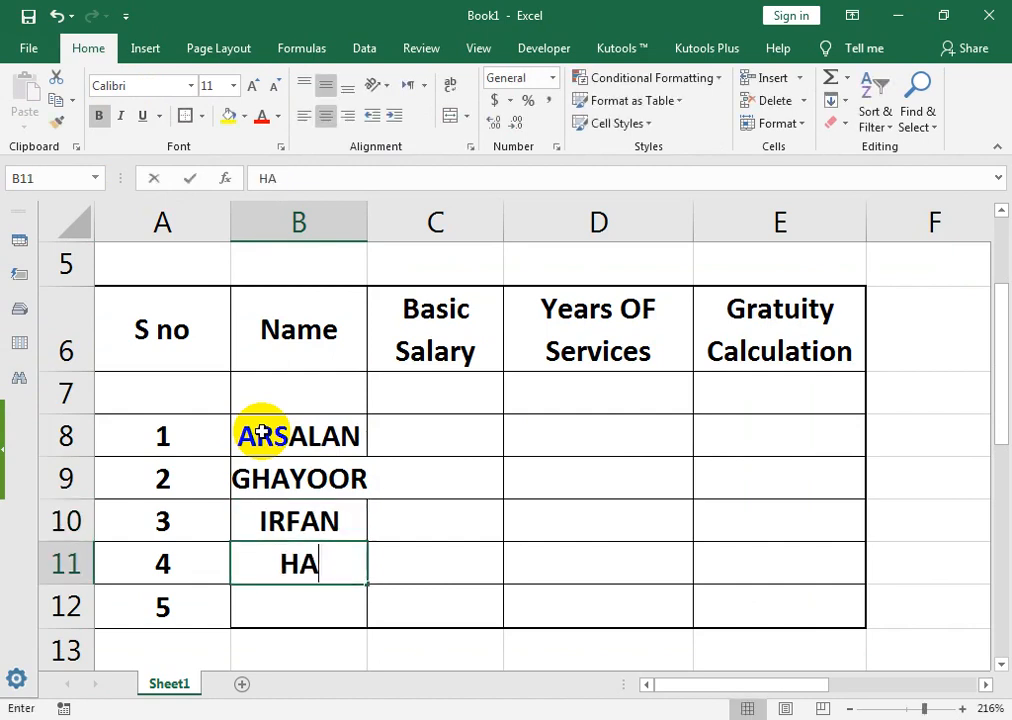
text(MEED)
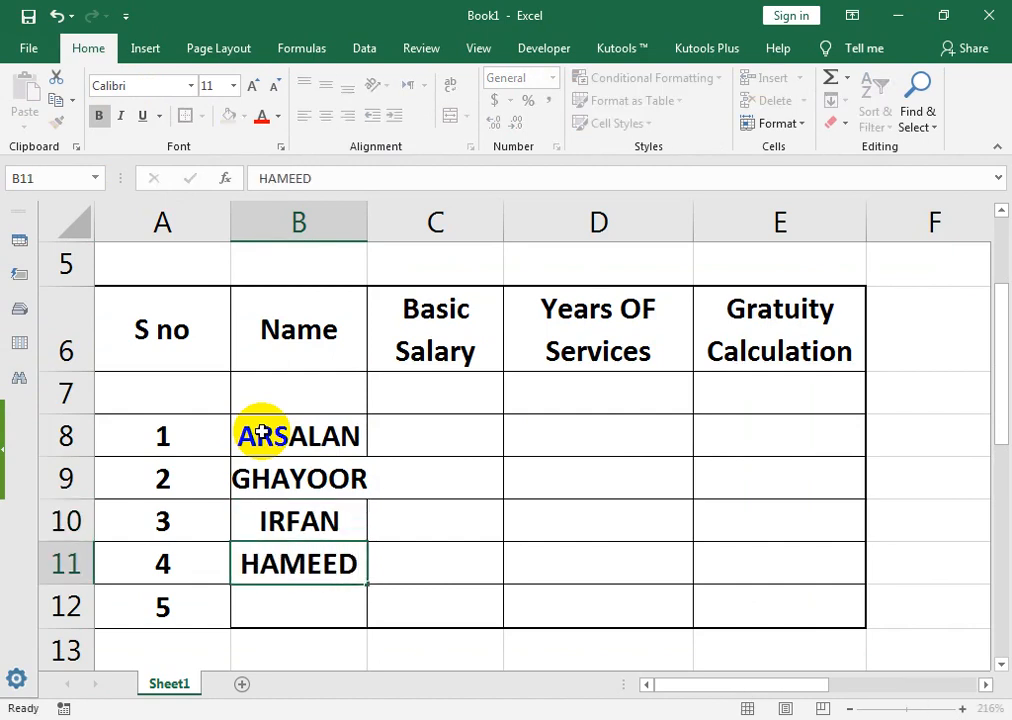
key(Return)
text(SHA)
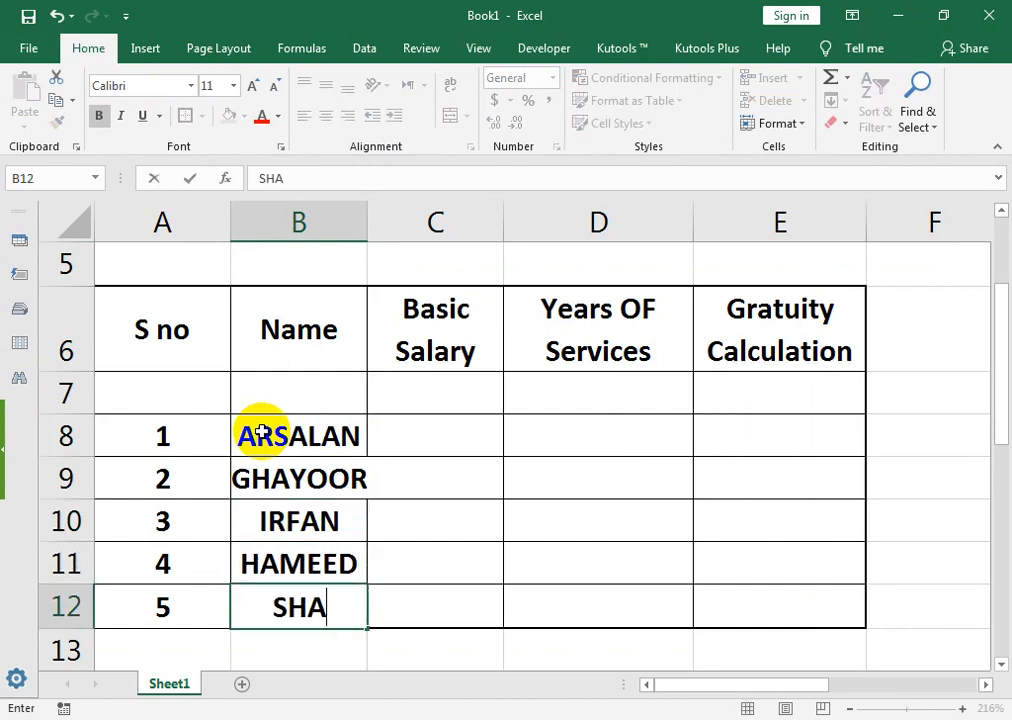
text(ZAIB)
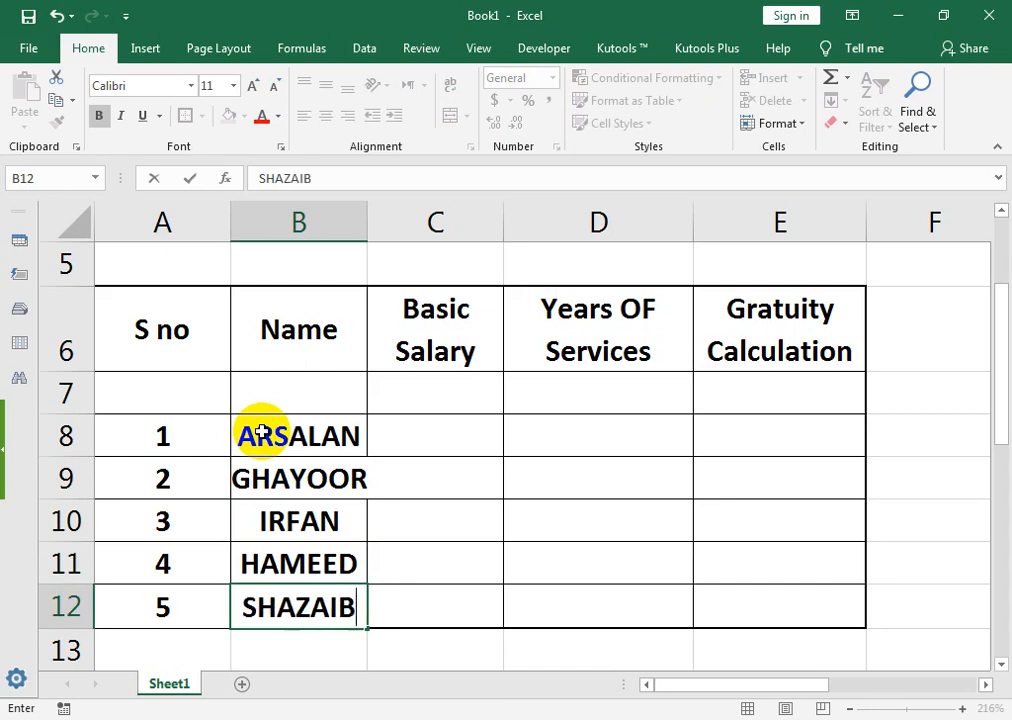
double_click(368, 206)
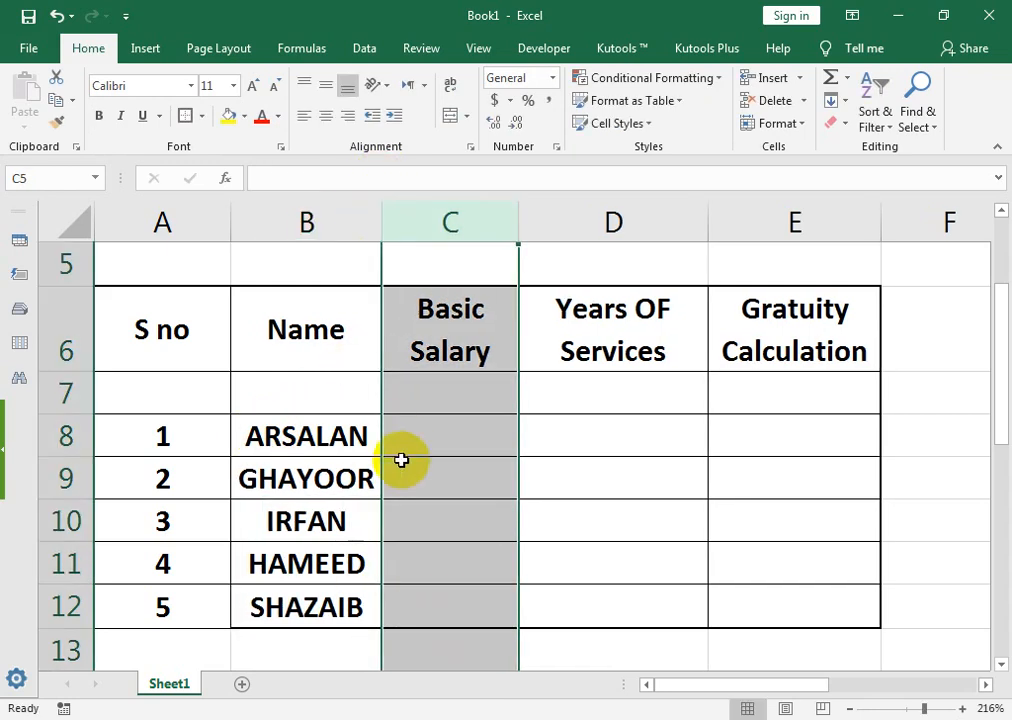
Step: Enter the basic salaries 50000, 60000, 25000, 40000 and 35000 in cells C8:C12
click(405, 438)
text(50000)
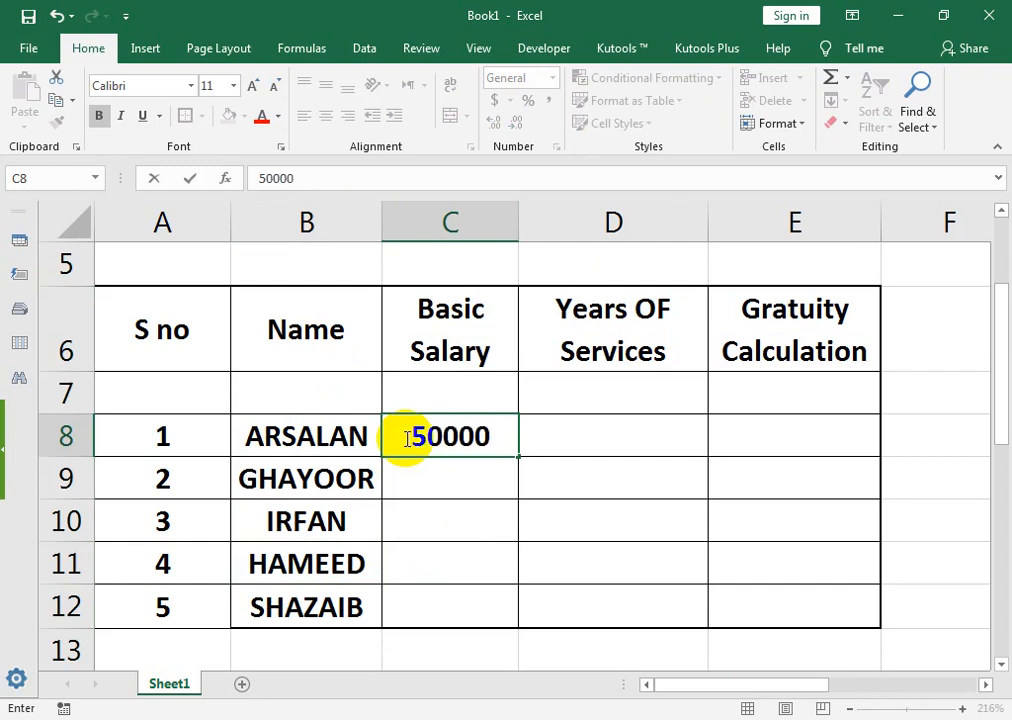
key(Return)
text(60000)
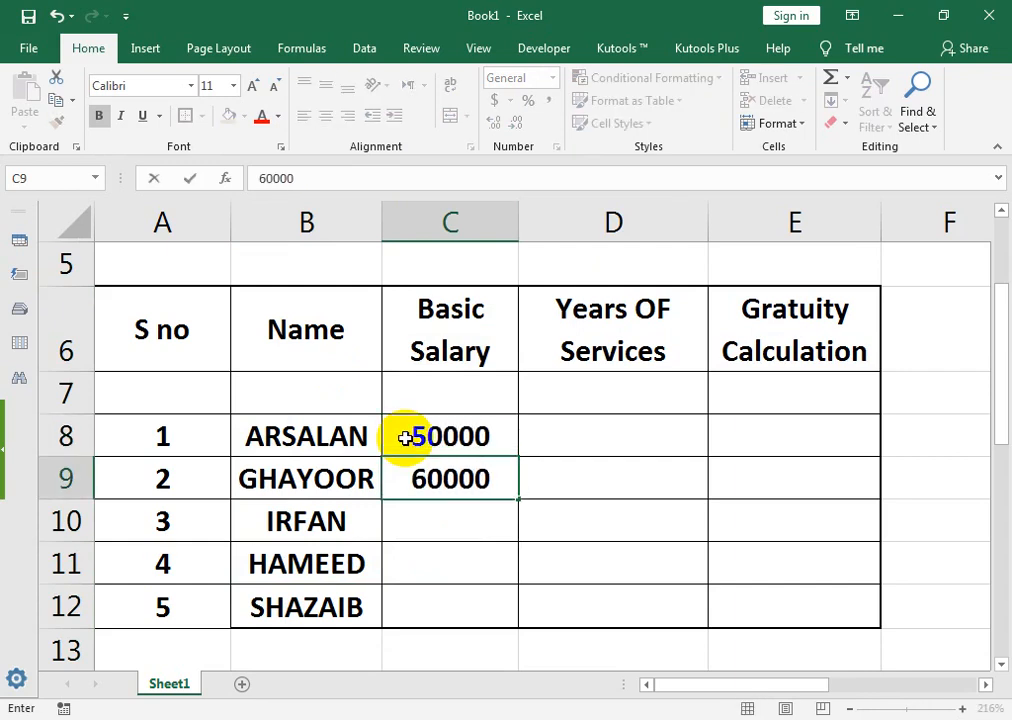
key(Return)
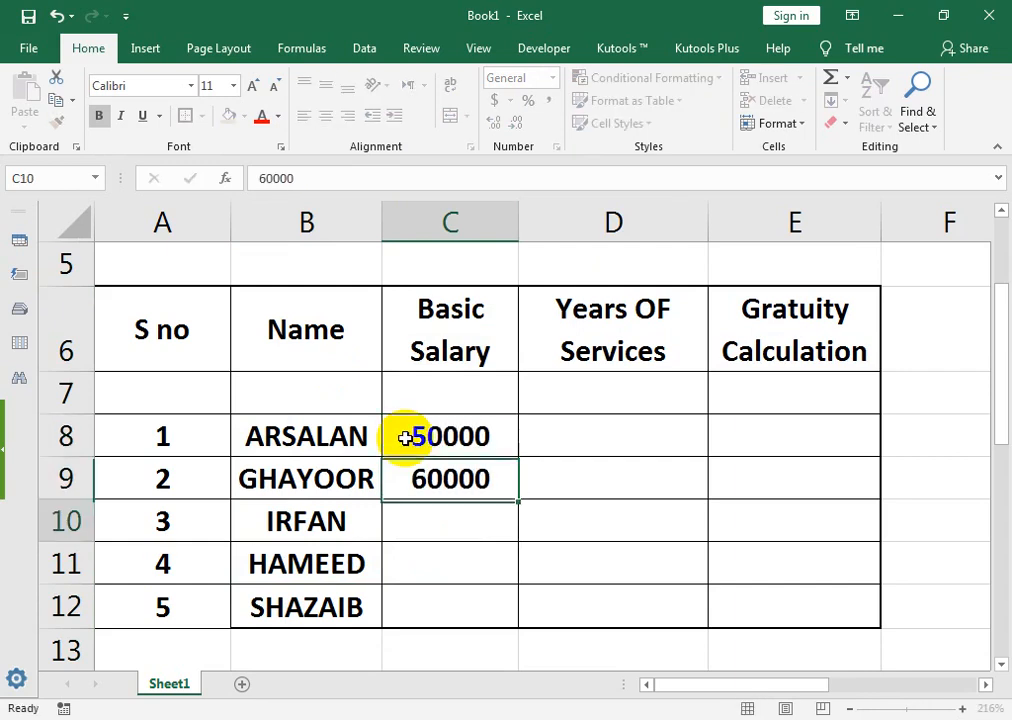
text(25000)
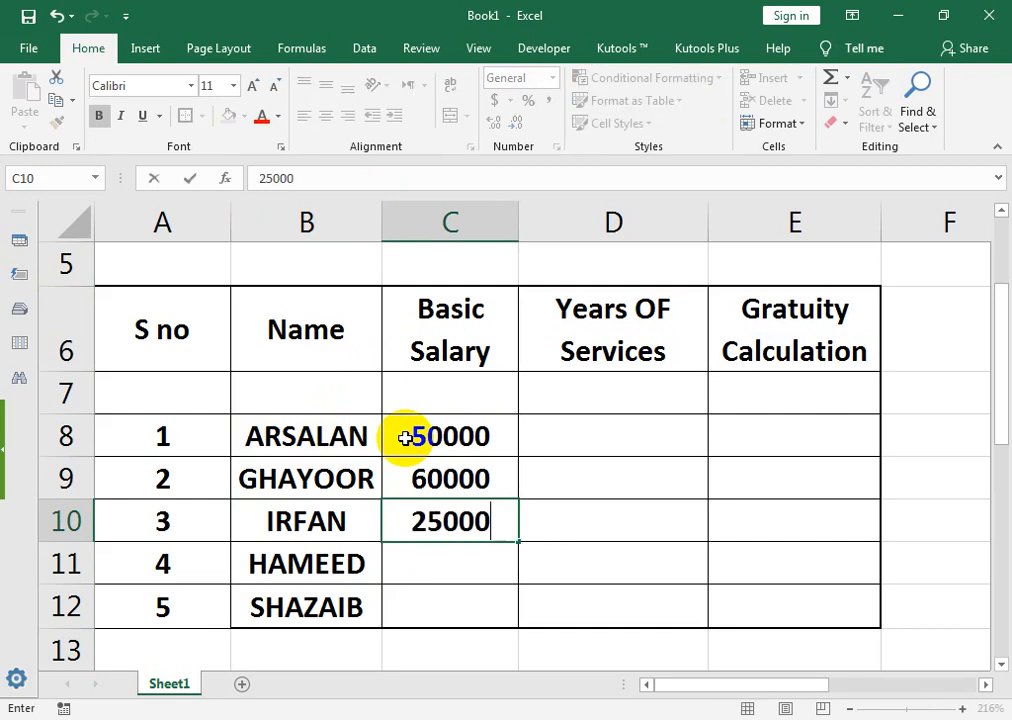
key(Return)
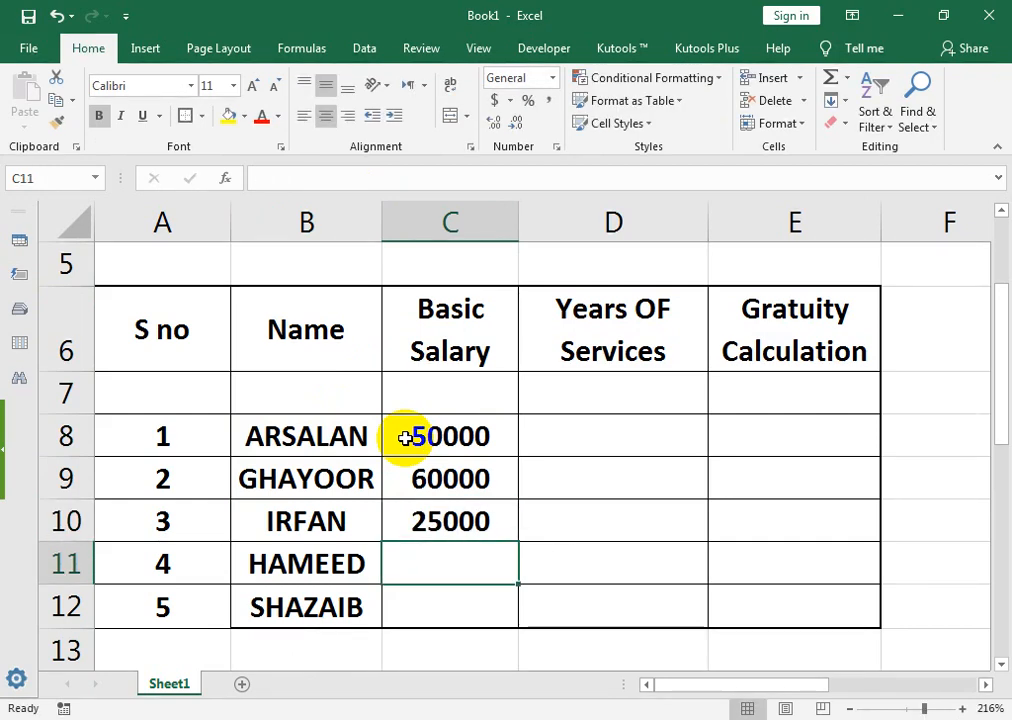
text(40000)
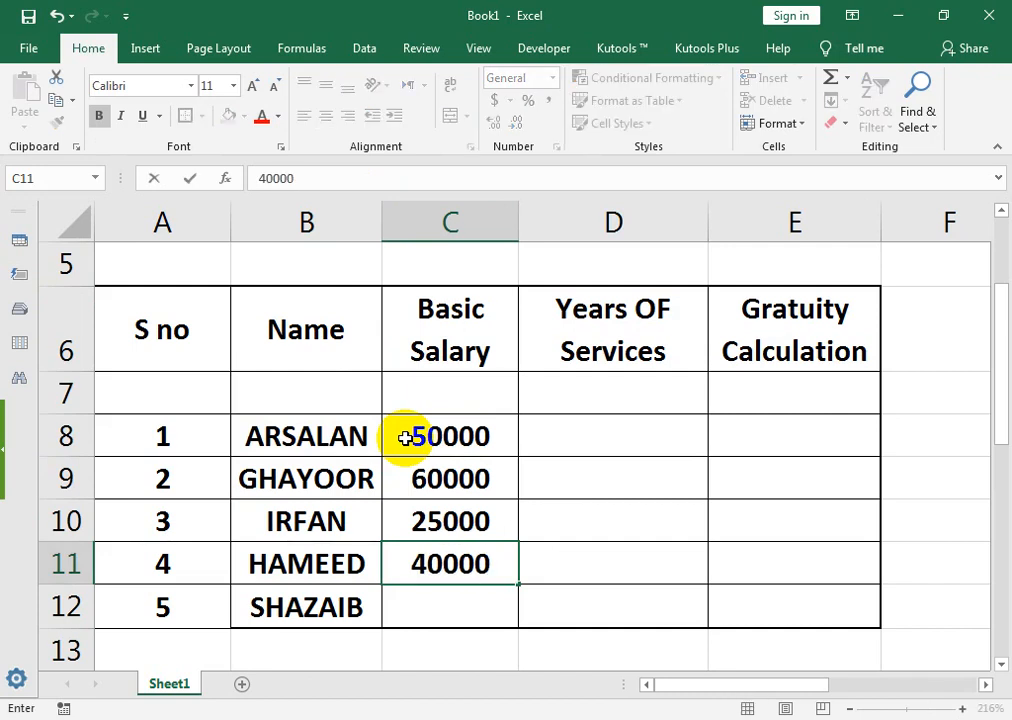
key(Return)
text(35000)
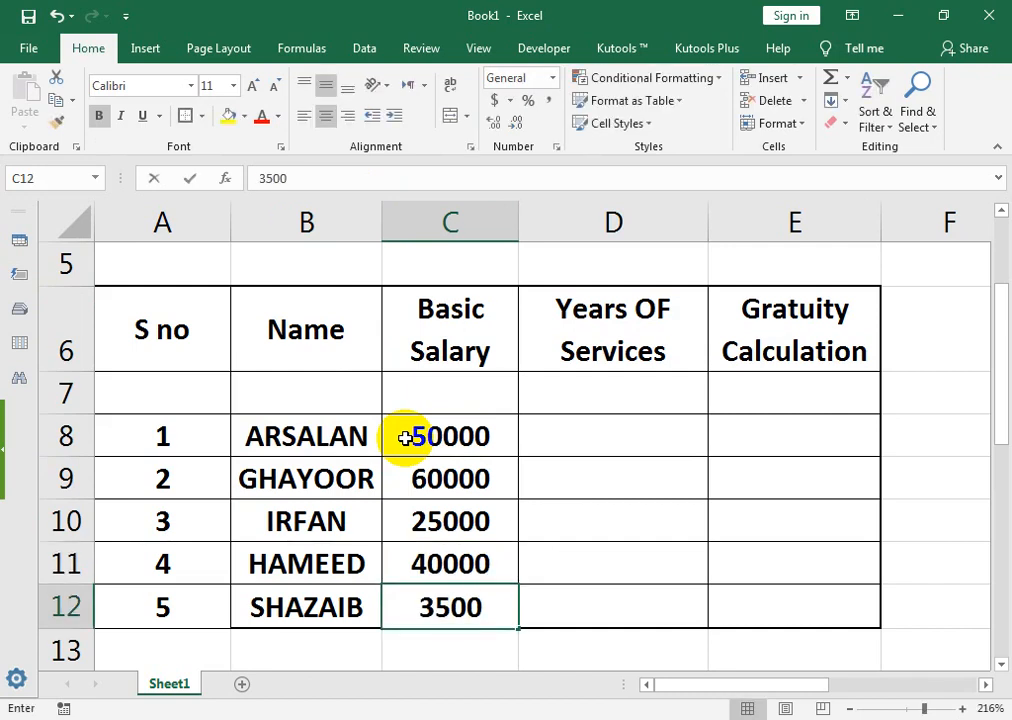
key(Tab)
Step: Enter the years of service 15, 20, 20, 25 and 35 in cells D8:D12
key(Up)
key(Up)
key(Up)
key(Up)
key(Up)
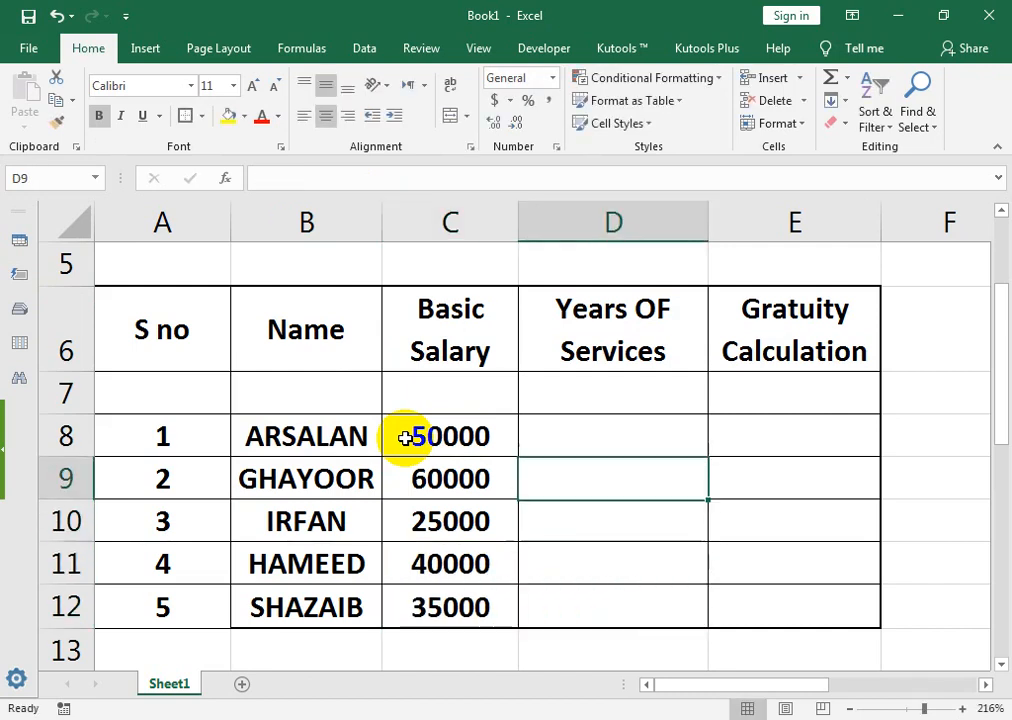
key(Down)
text(15)
key(Return)
text(20)
key(Return)
text(20)
key(Return)
text(25)
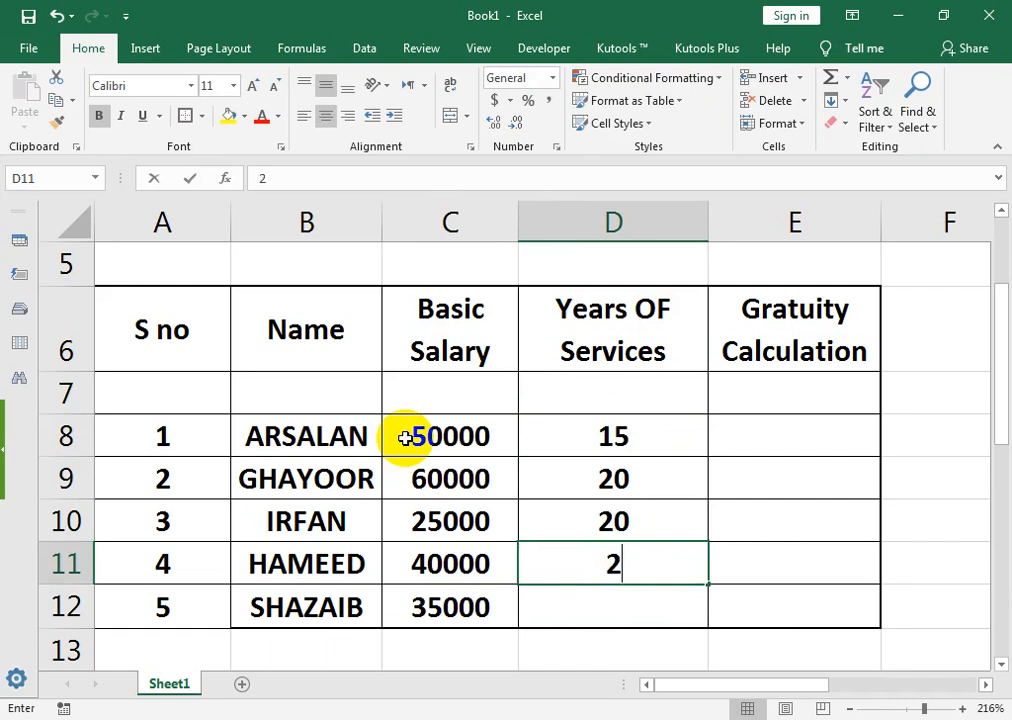
key(Return)
text(350)
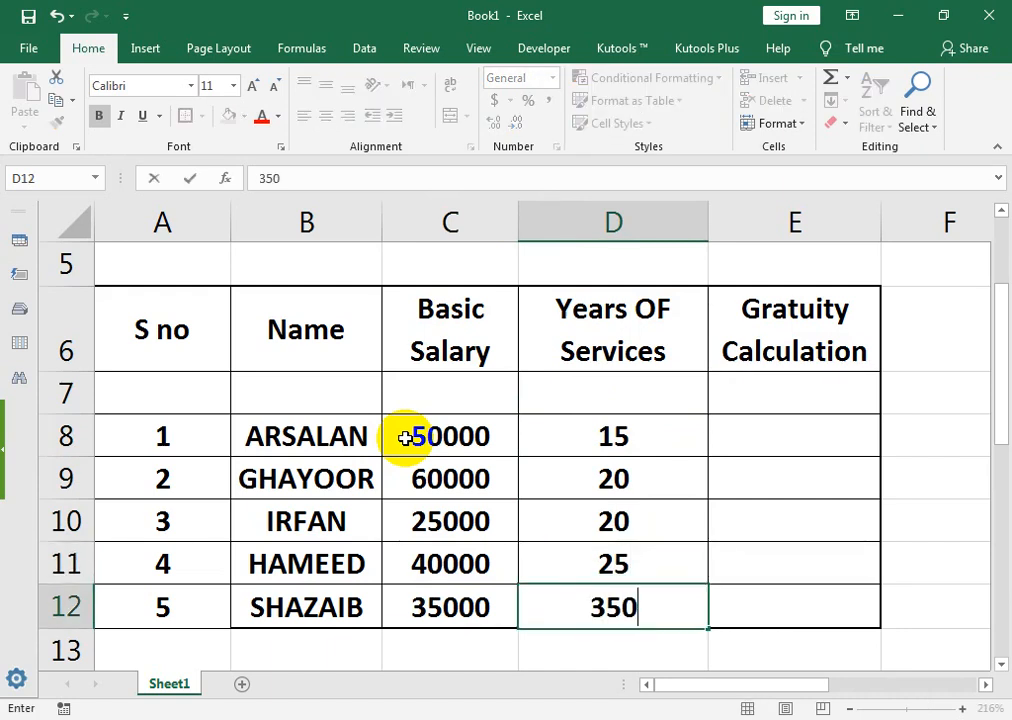
key(BackSpace)
key(Tab)
Step: Calculate the first employee's gratuity in cell E8 with the formula =C8/26*15*D8
key(Up)
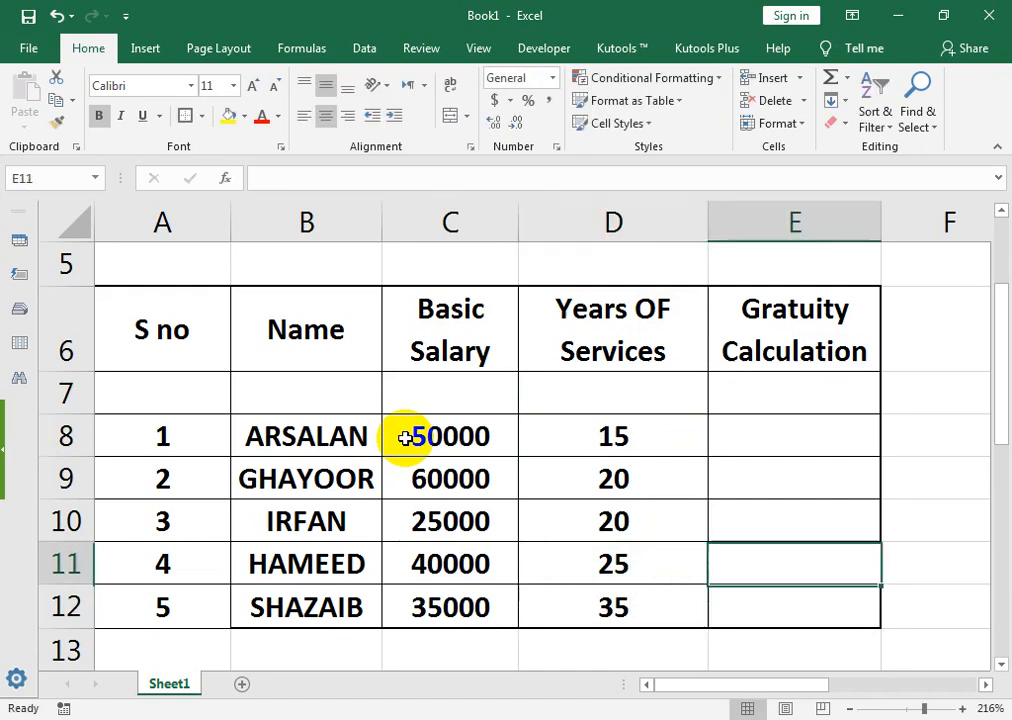
key(Up)
key(Up)
key(Up)
text(=-)
key(BackSpace)
key(Left)
key(Left)
key(Left)
key(Right)
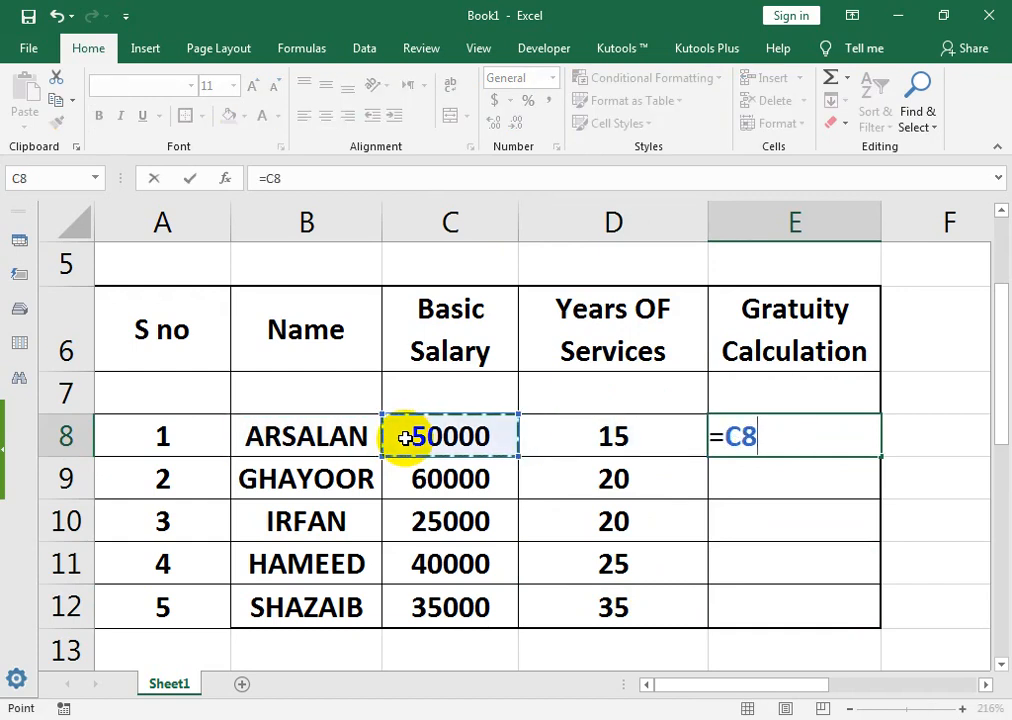
text(/26)
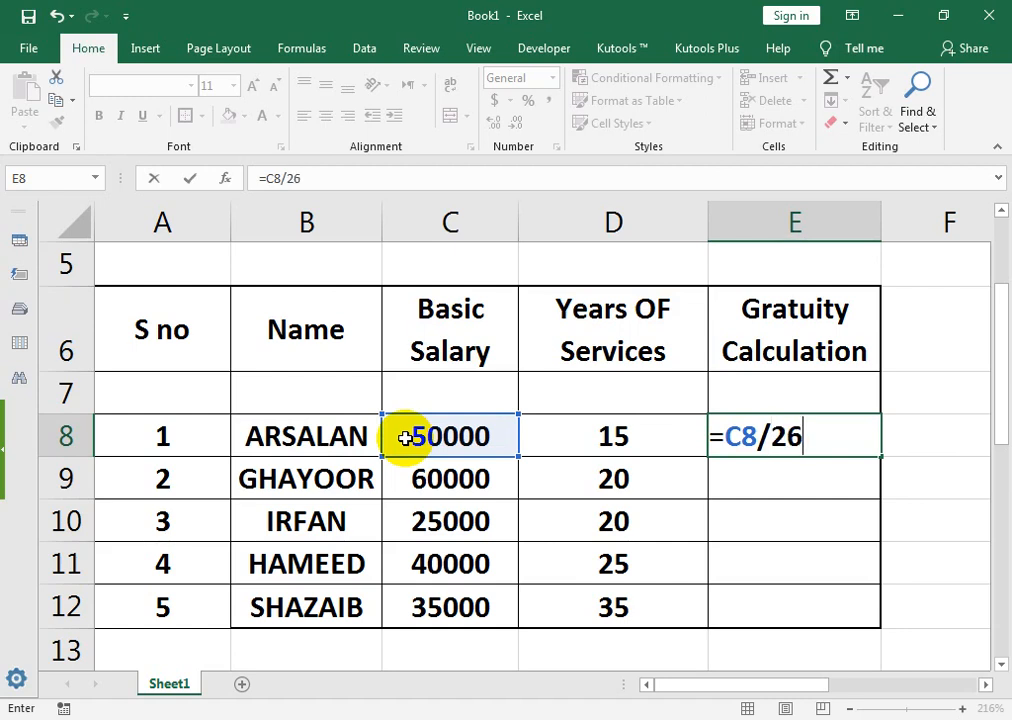
text(*15*)
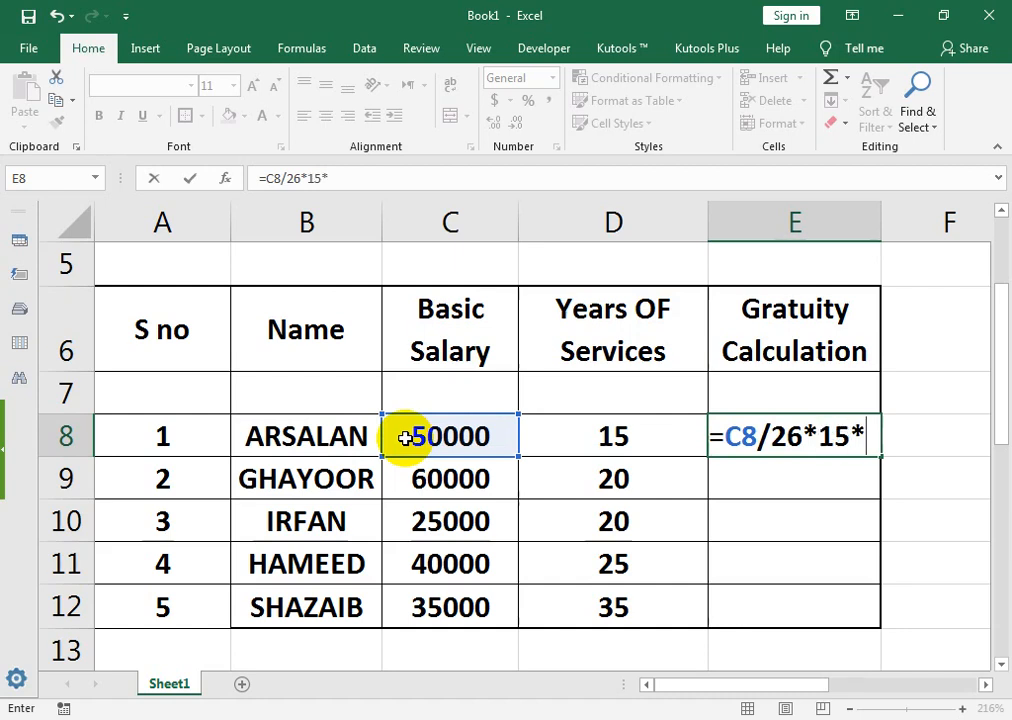
key(Left)
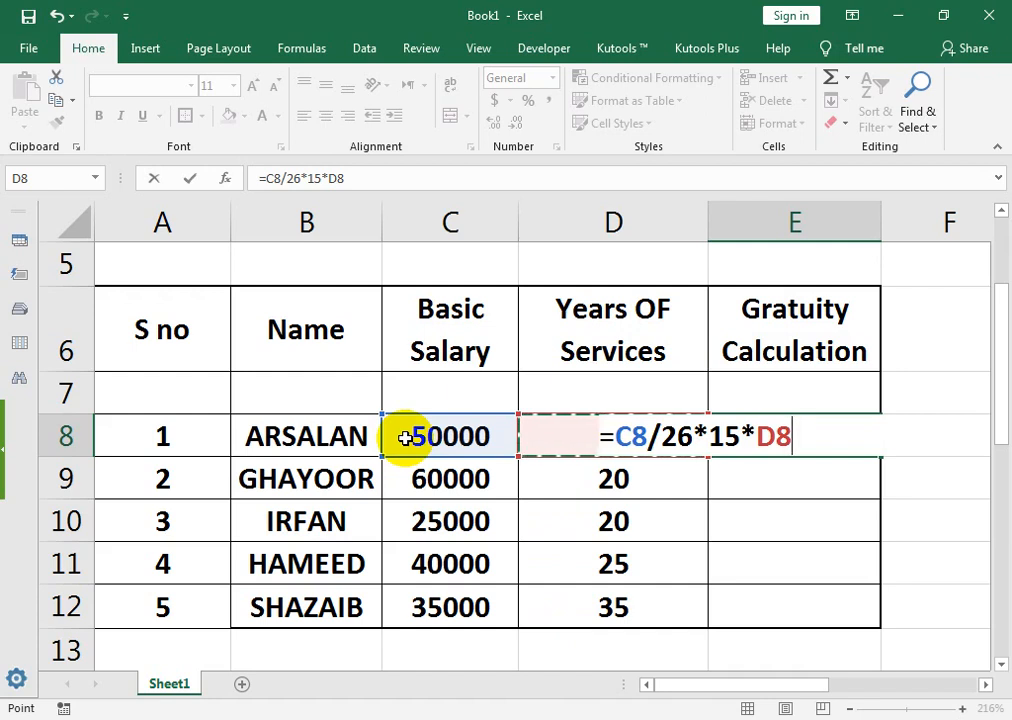
key(Return)
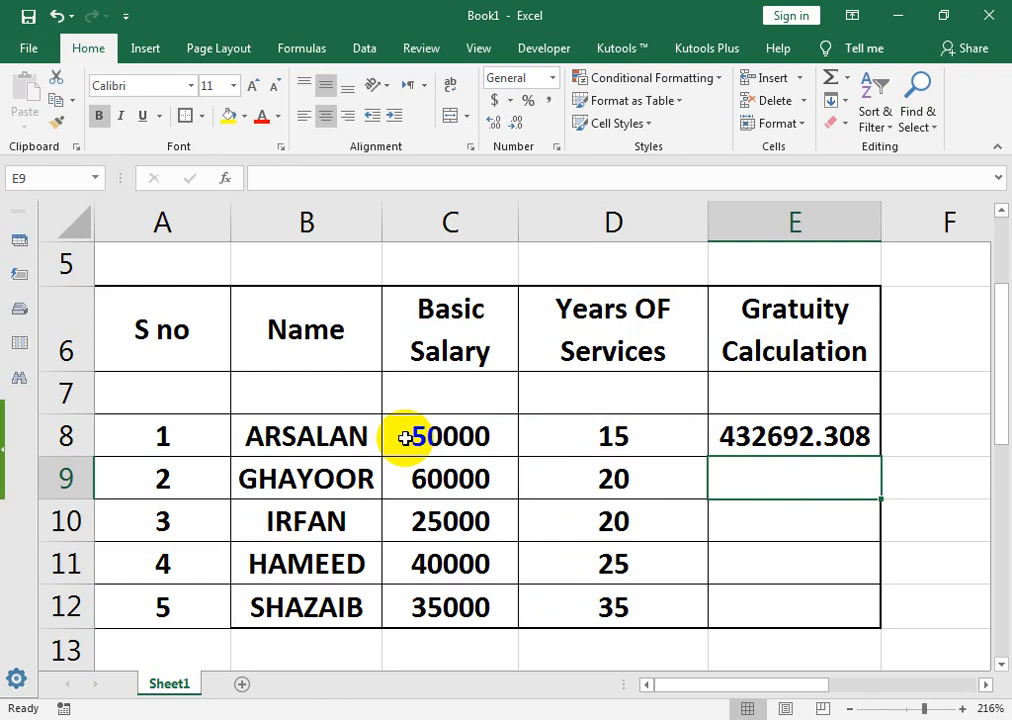
Step: Calculate the second employee's gratuity in cell E9 with the formula =C9/26*15*D9
key(Up)
key(Down)
text(=)
key(Left)
key(Left)
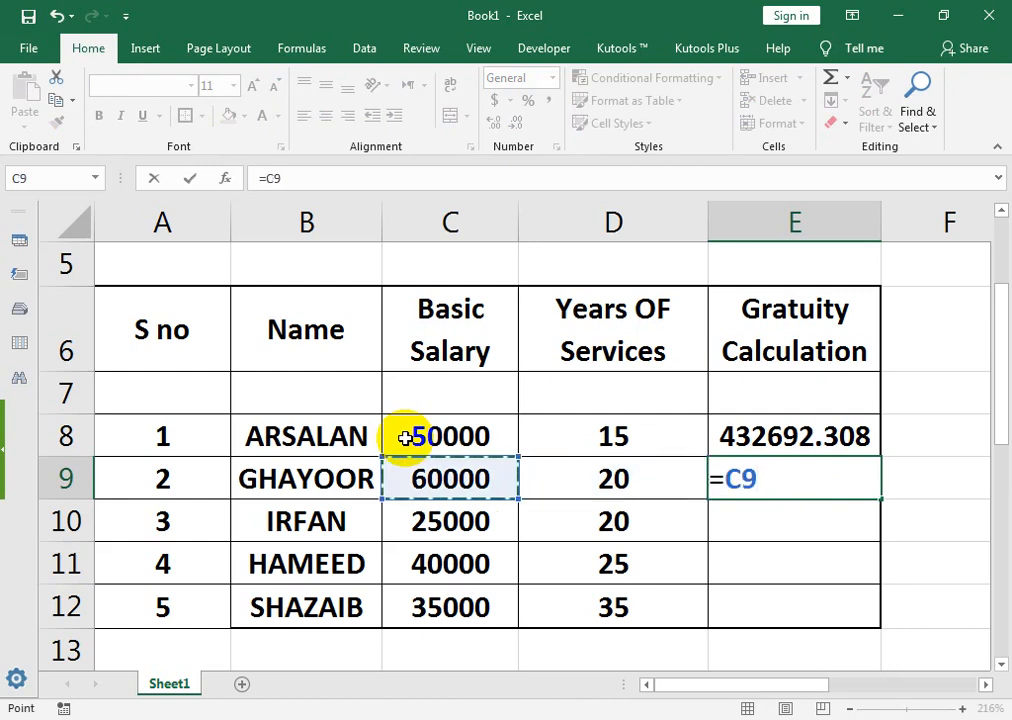
text(/)
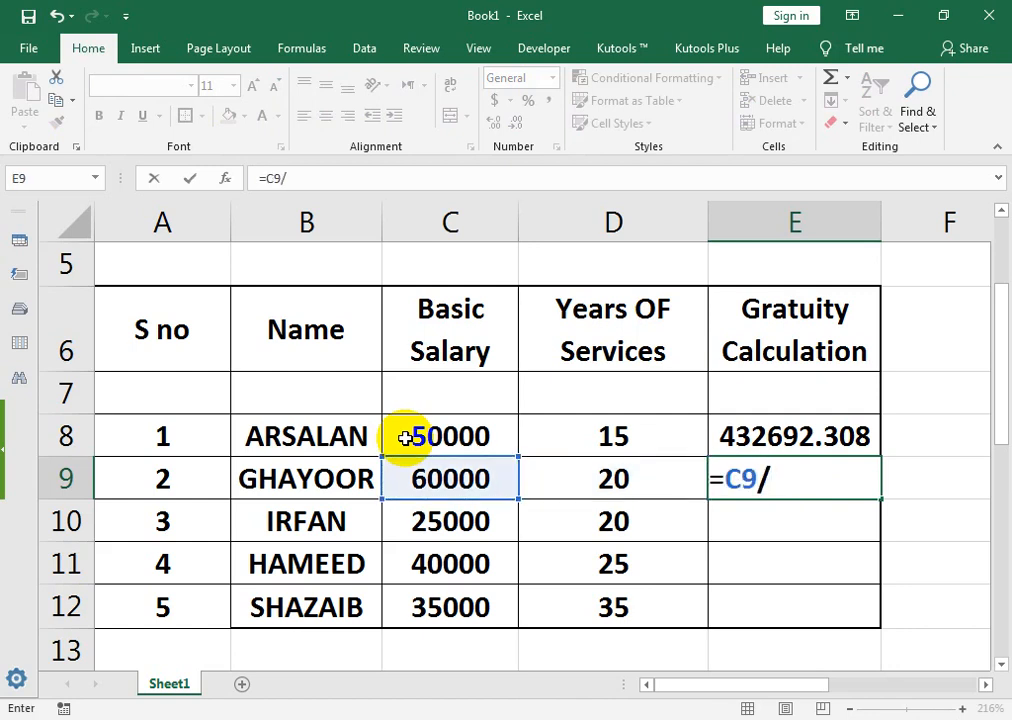
text(26*15*)
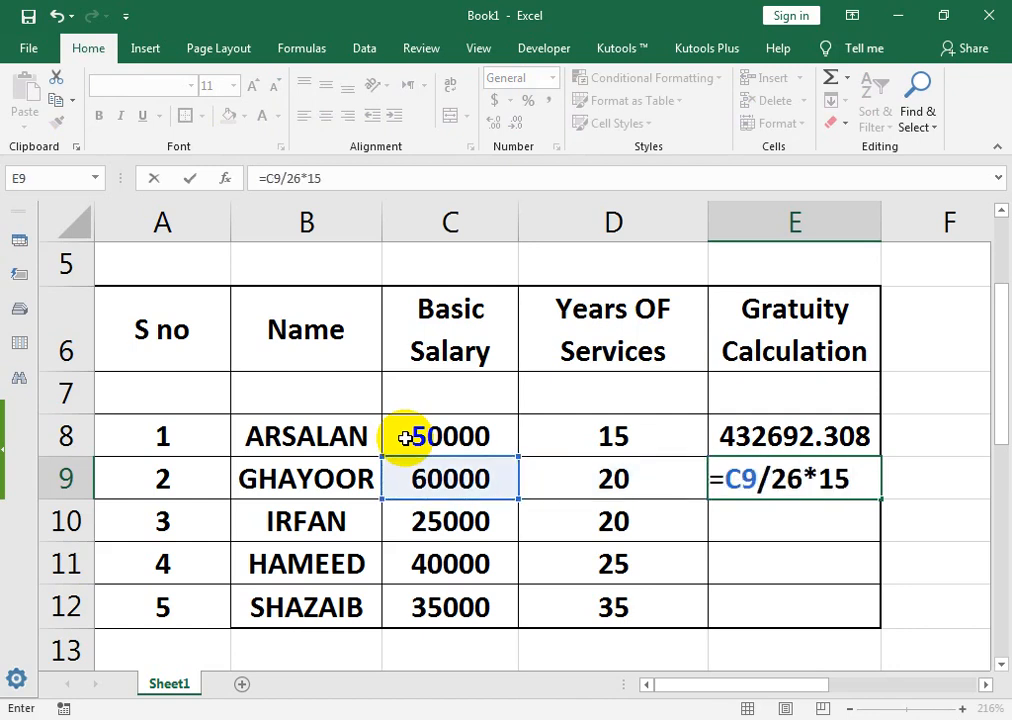
key(Left)
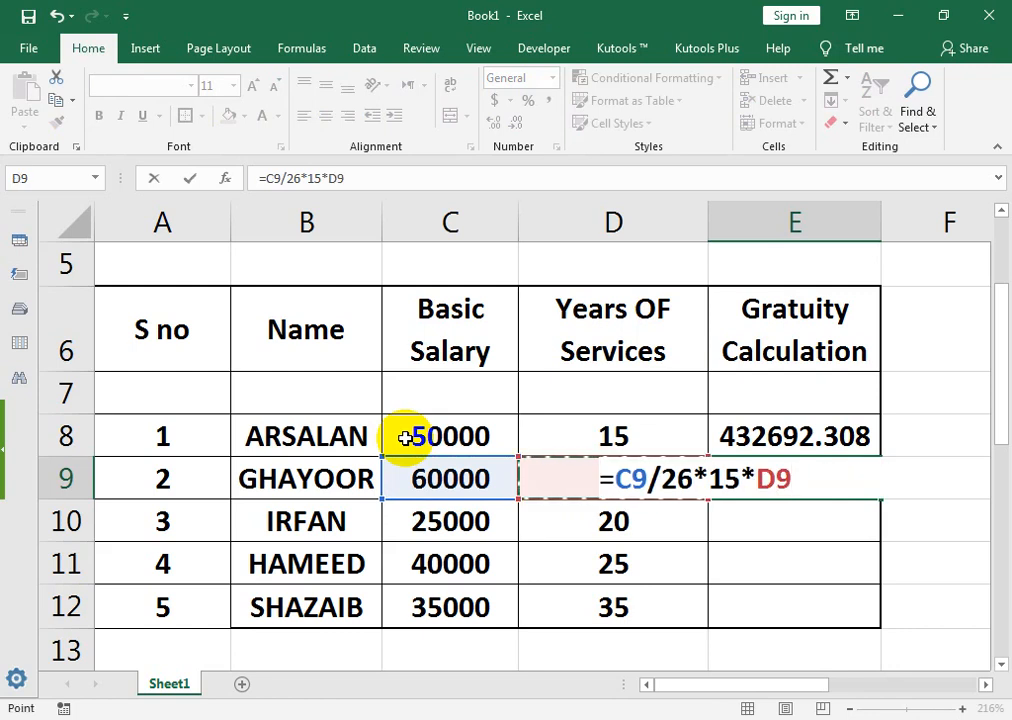
key(Return)
key(Up)
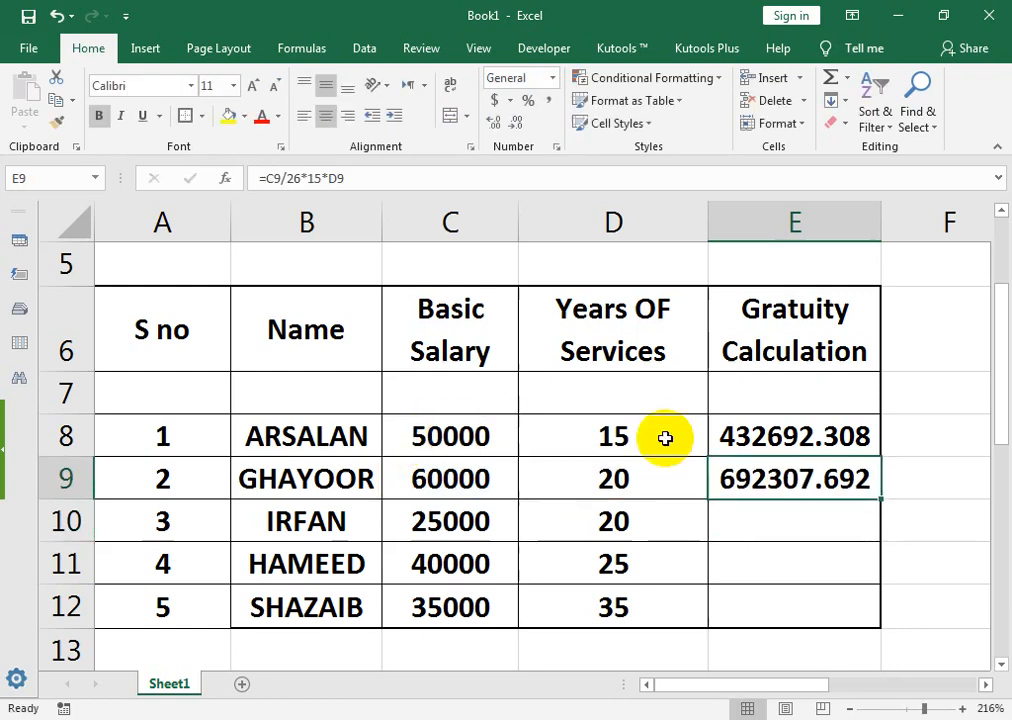
Step: Fill the gratuity formula from cell E8 down through E12
click(779, 425)
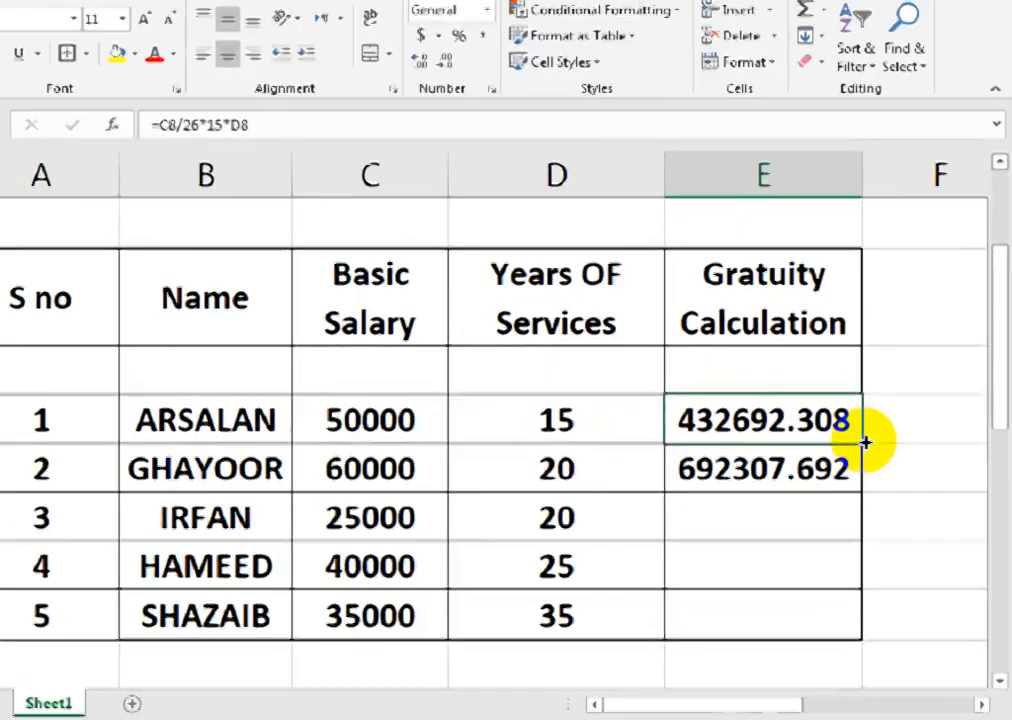
drag(864, 441, 888, 601)
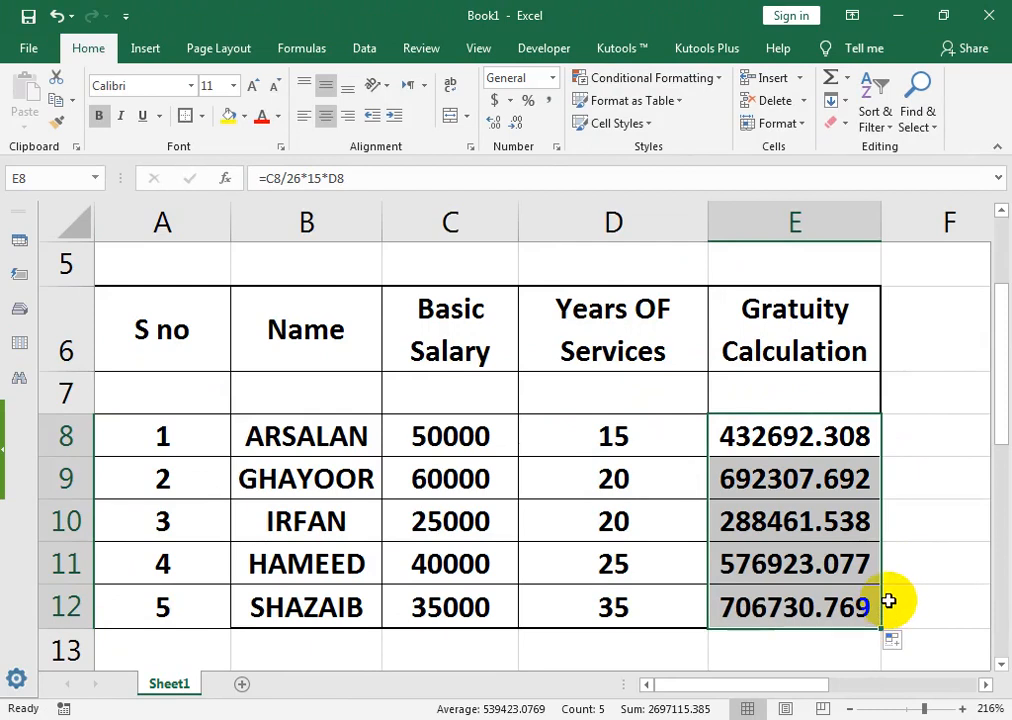
click(743, 568)
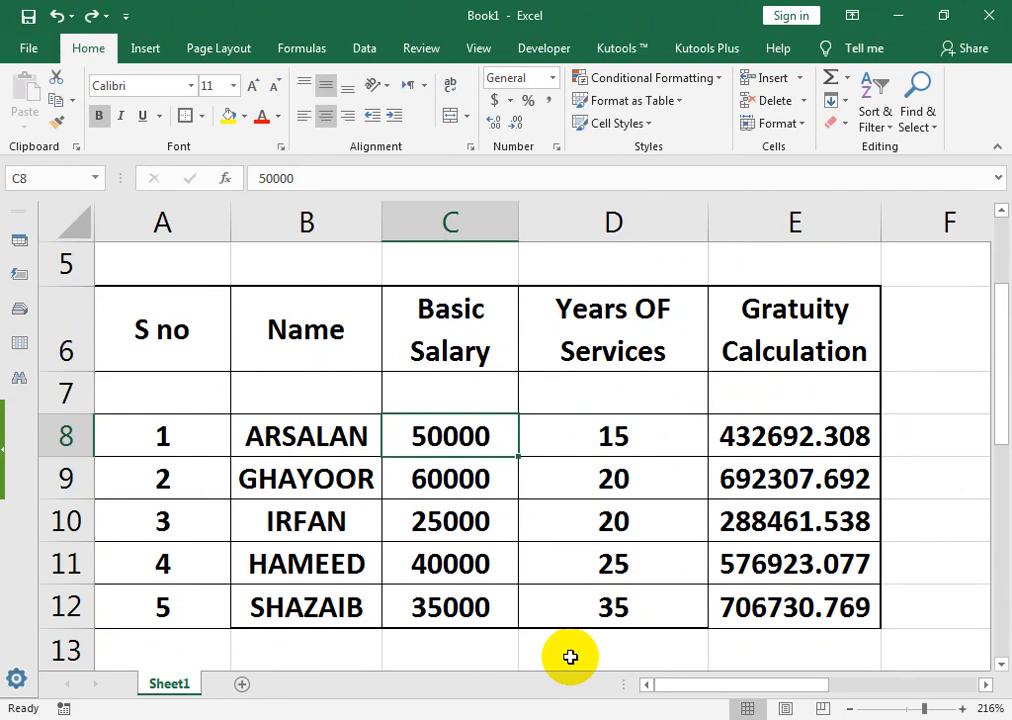
Step: Add the column heading "Gratuity 15 Lac" in cell F6, with a line break after "Gratuity"
key(Right)
key(Right)
key(Right)
key(Up)
key(Up)
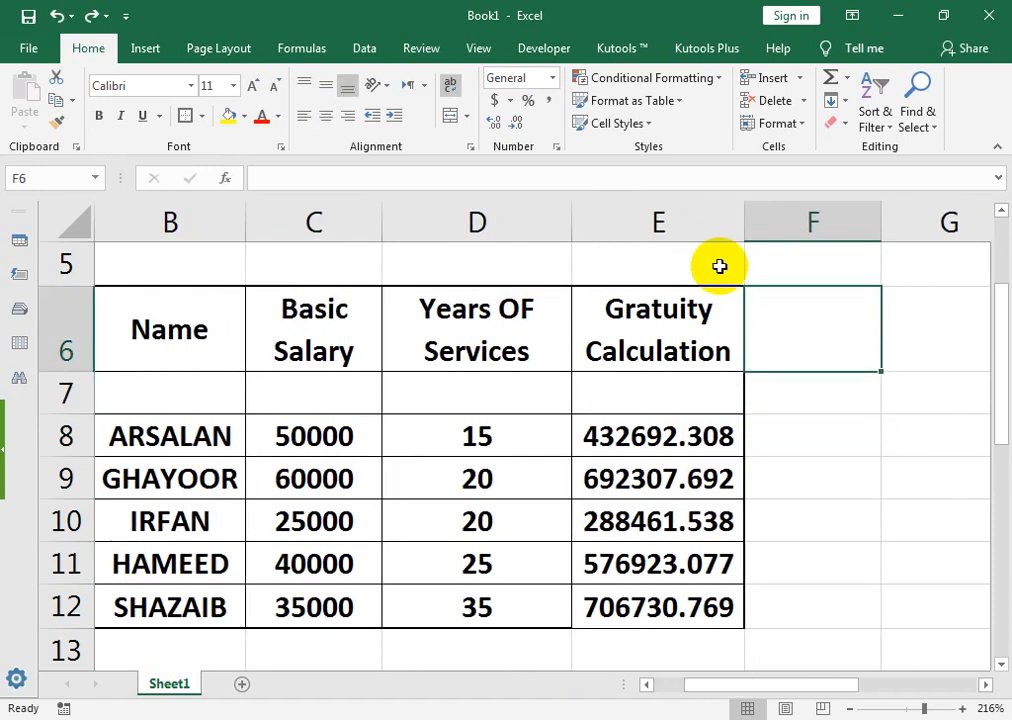
text(Gra)
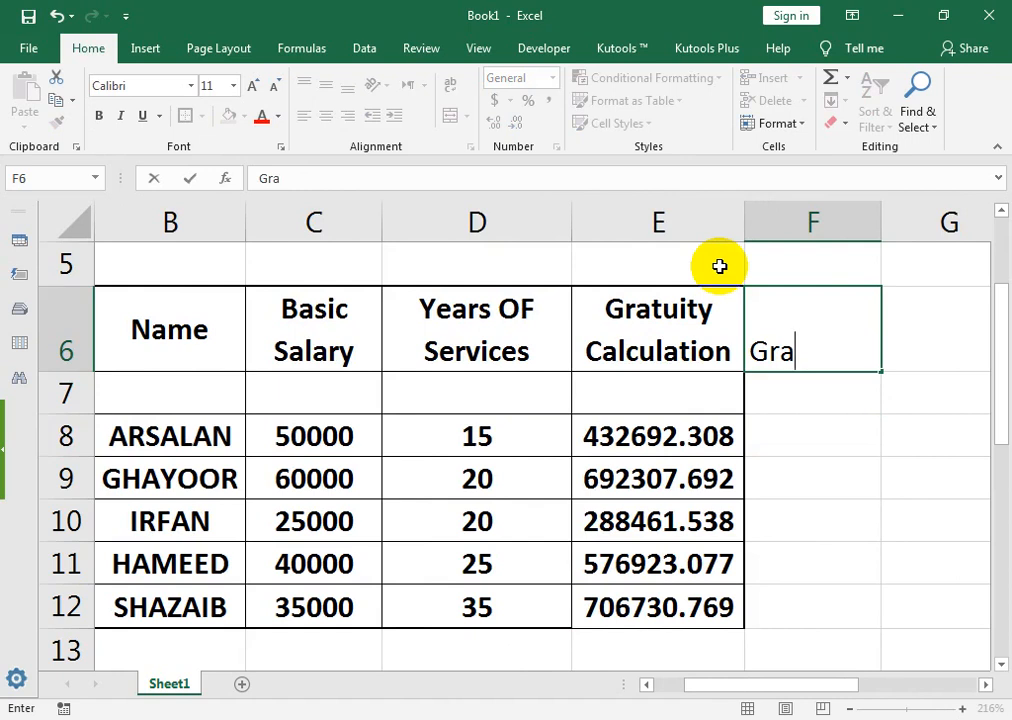
text(tui)
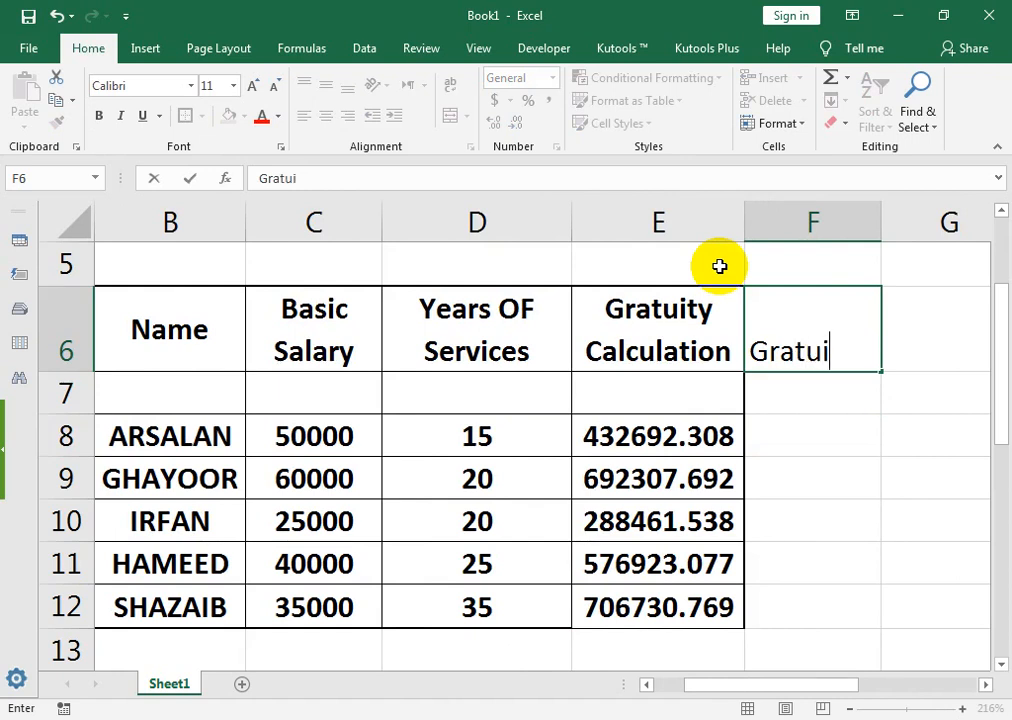
text(ty)
key(alt+Return)
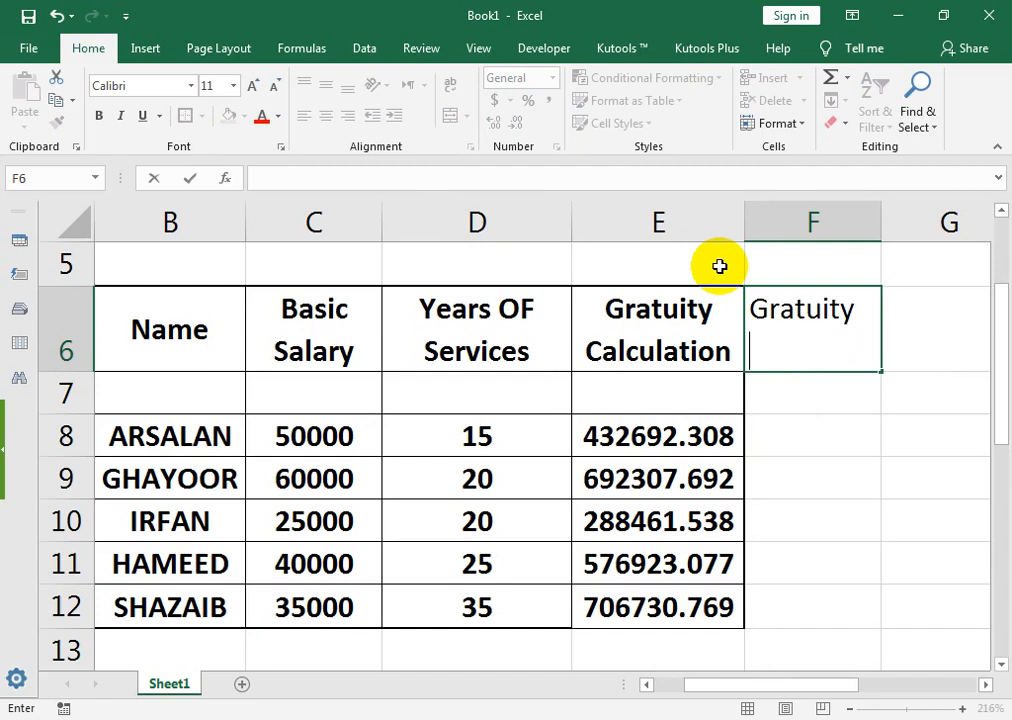
text(15 la)
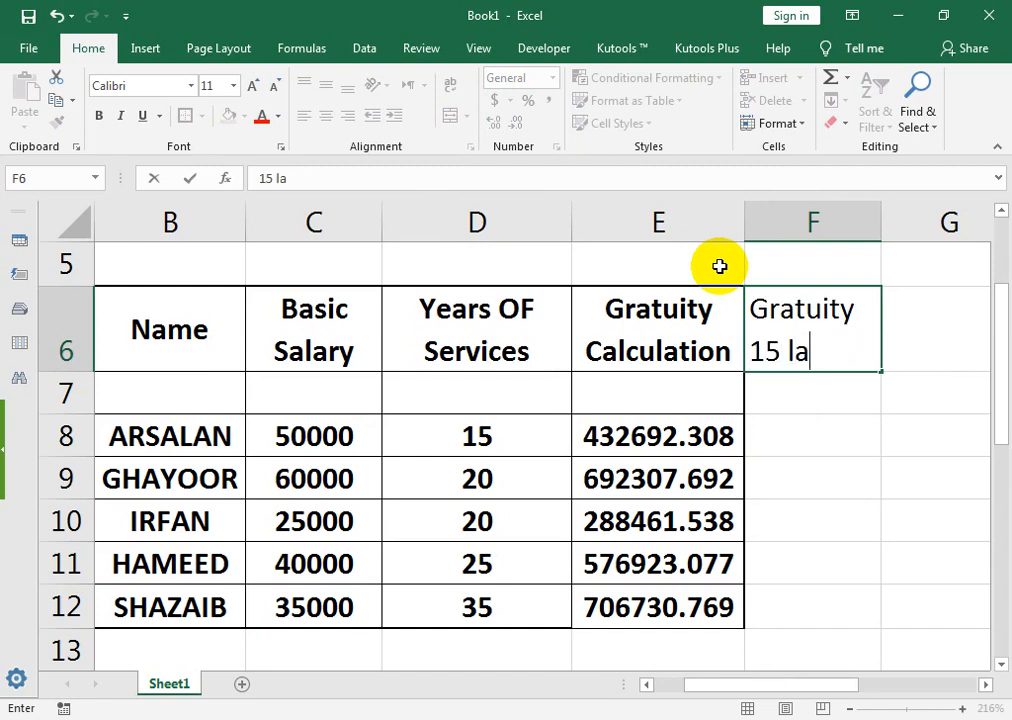
key(BackSpace)
key(BackSpace)
key(BackSpace)
text(Lac)
key(Return)
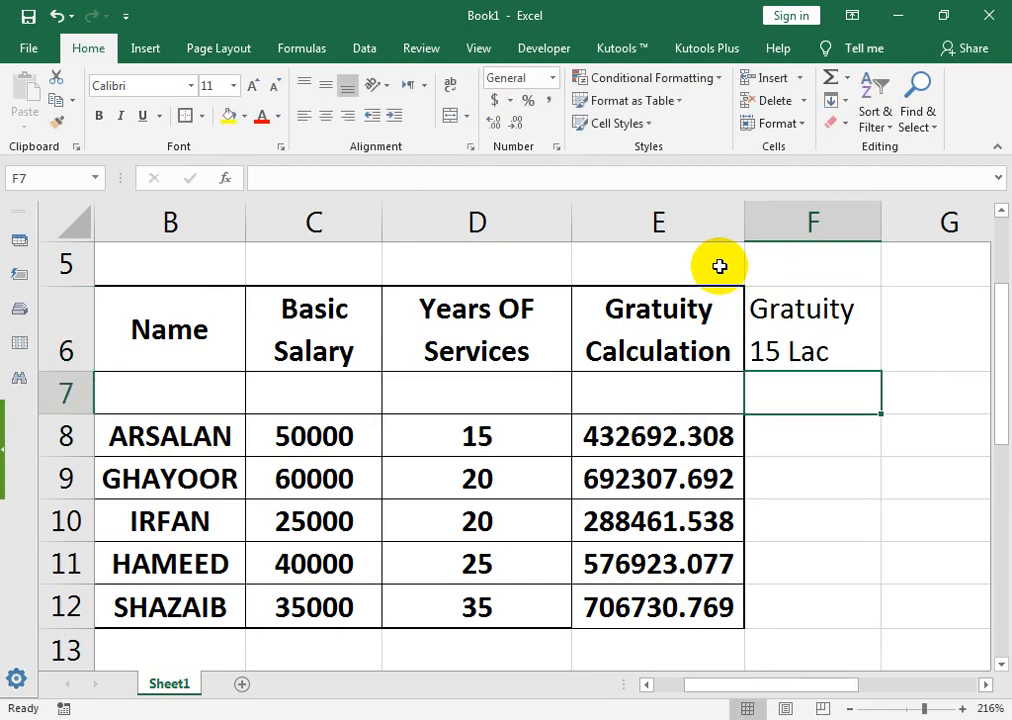
Step: Copy the formatting of the Gratuity Calculation heading in E6 to cell F6
click(716, 292)
click(63, 117)
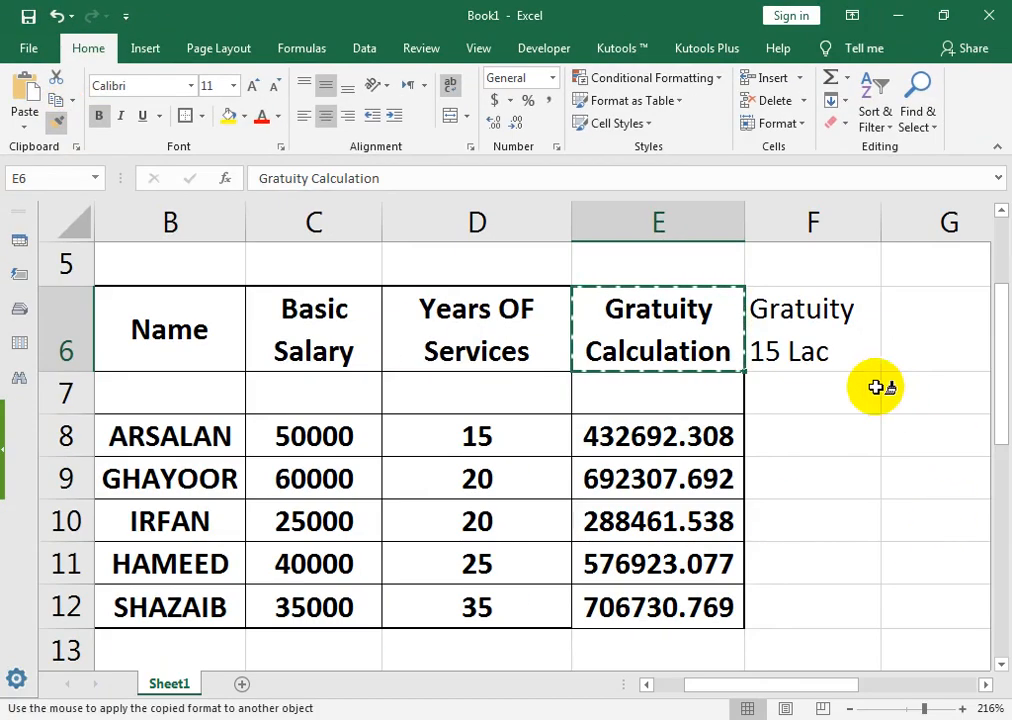
click(831, 345)
Step: Apply all borders and a thick outside border to the table range A6:F12
drag(831, 345, 40, 590)
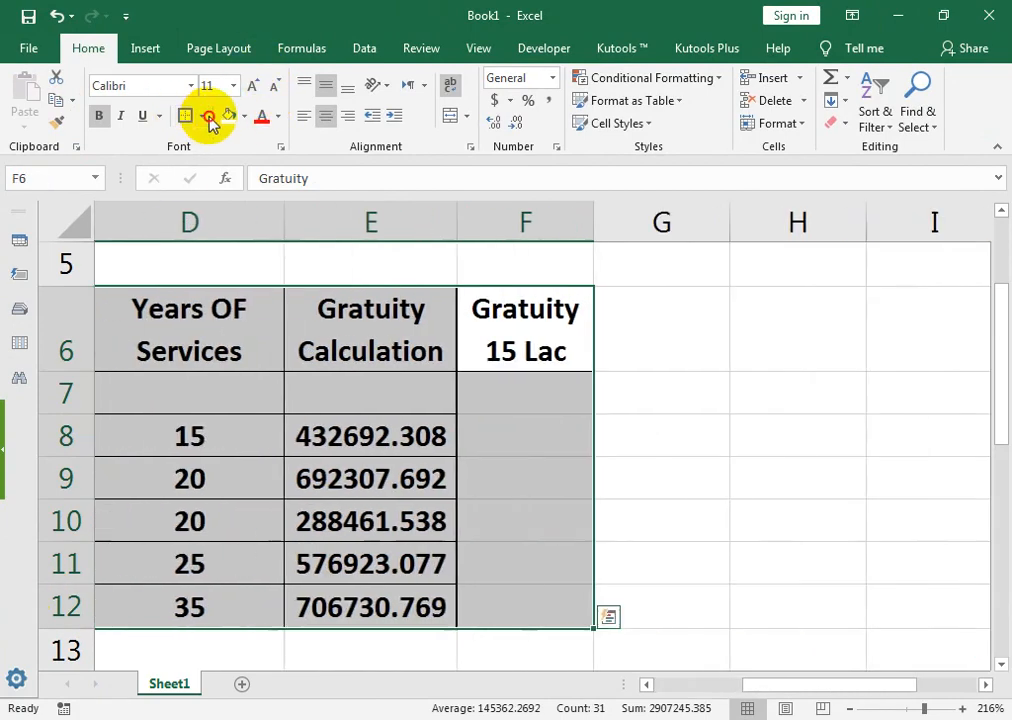
click(202, 117)
click(205, 284)
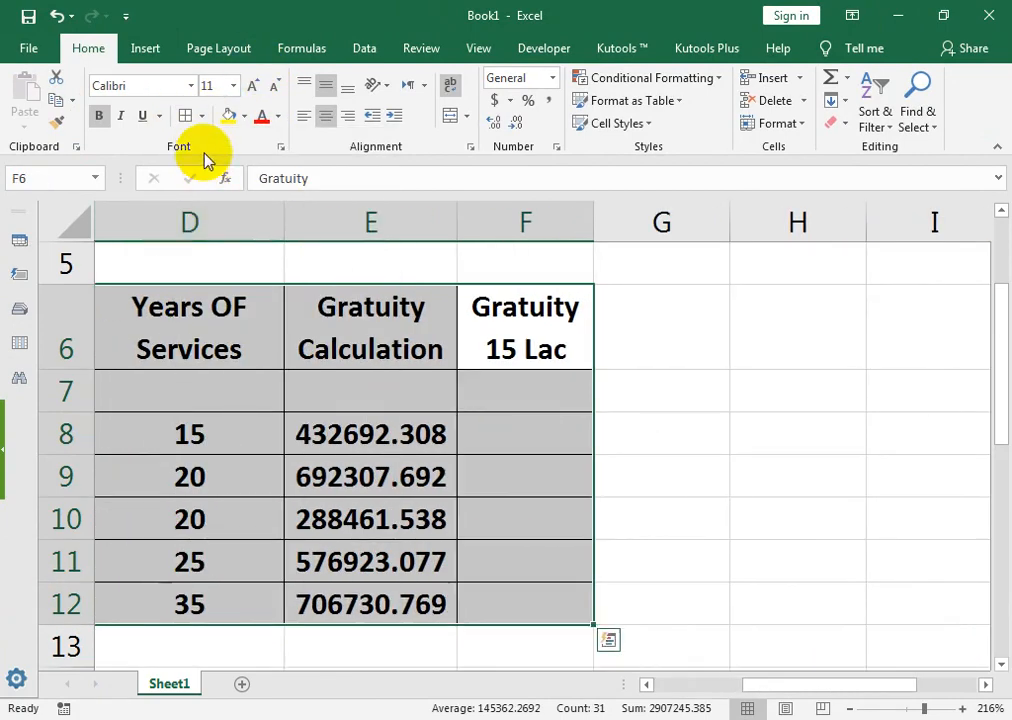
click(202, 117)
click(228, 332)
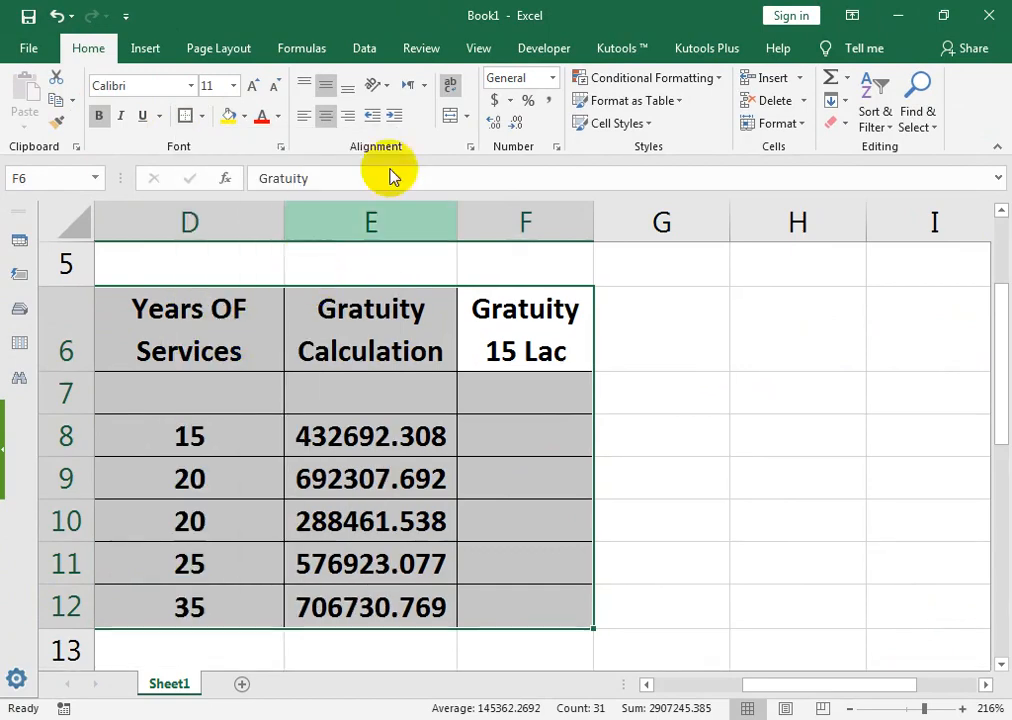
Step: Start an IF formula in cell F8 with the test C8/26*15*D8>=1500000
click(479, 48)
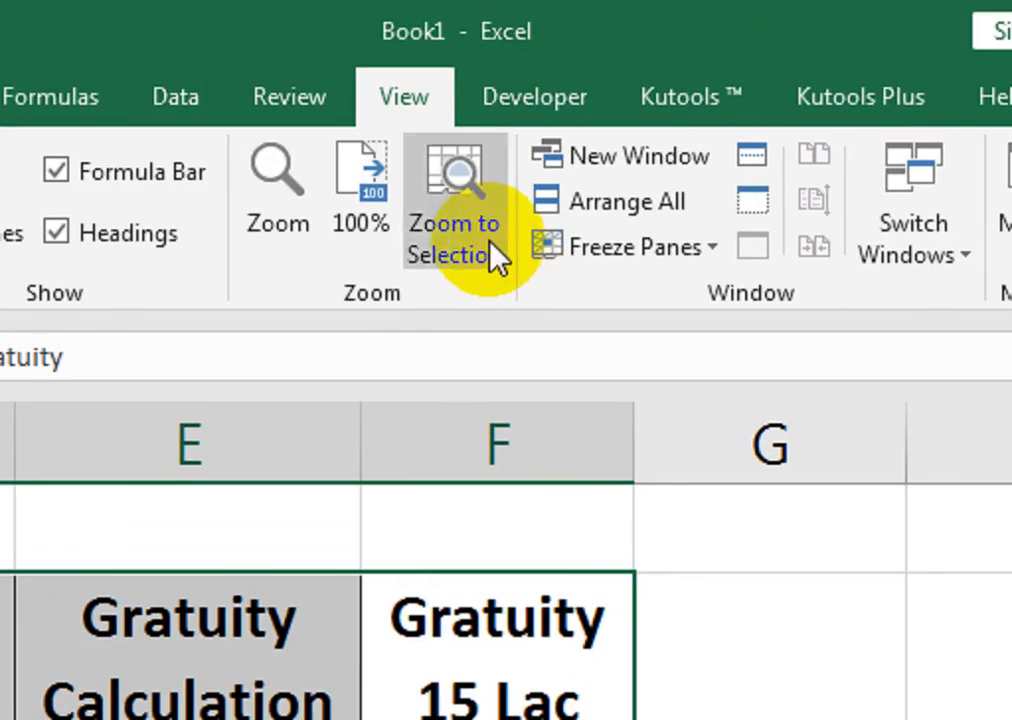
click(547, 185)
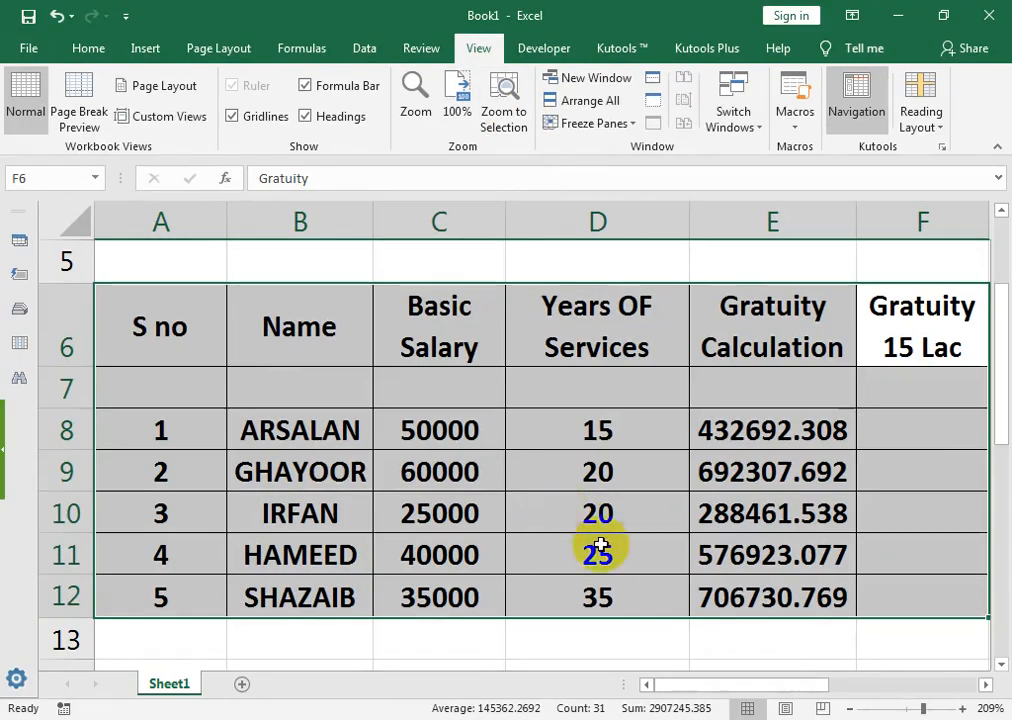
click(913, 422)
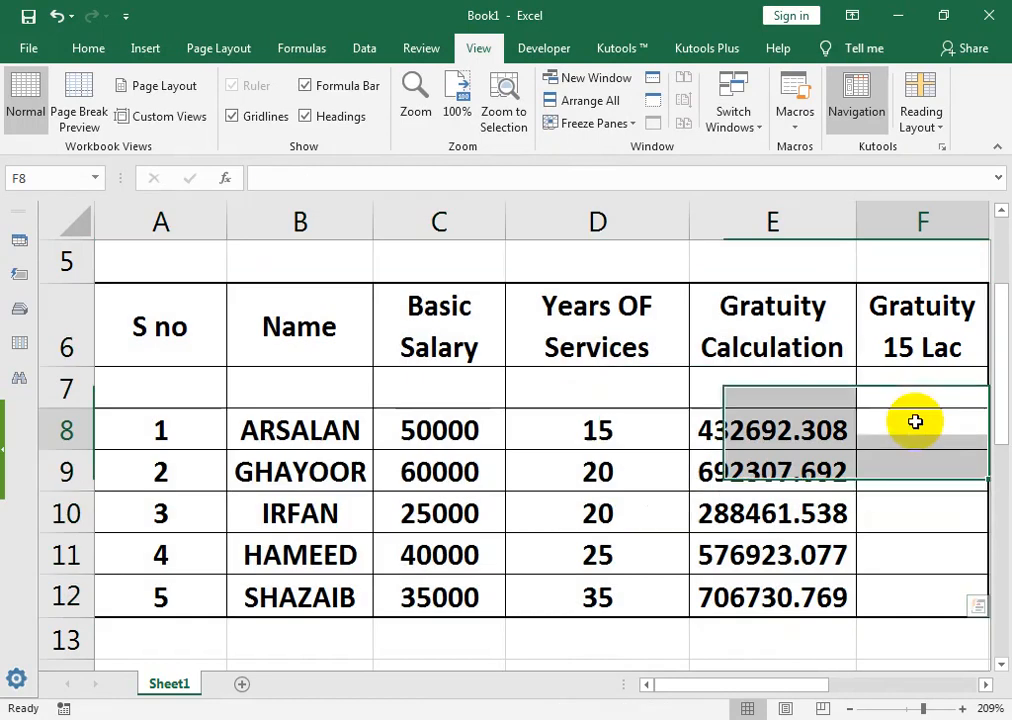
text(=if()
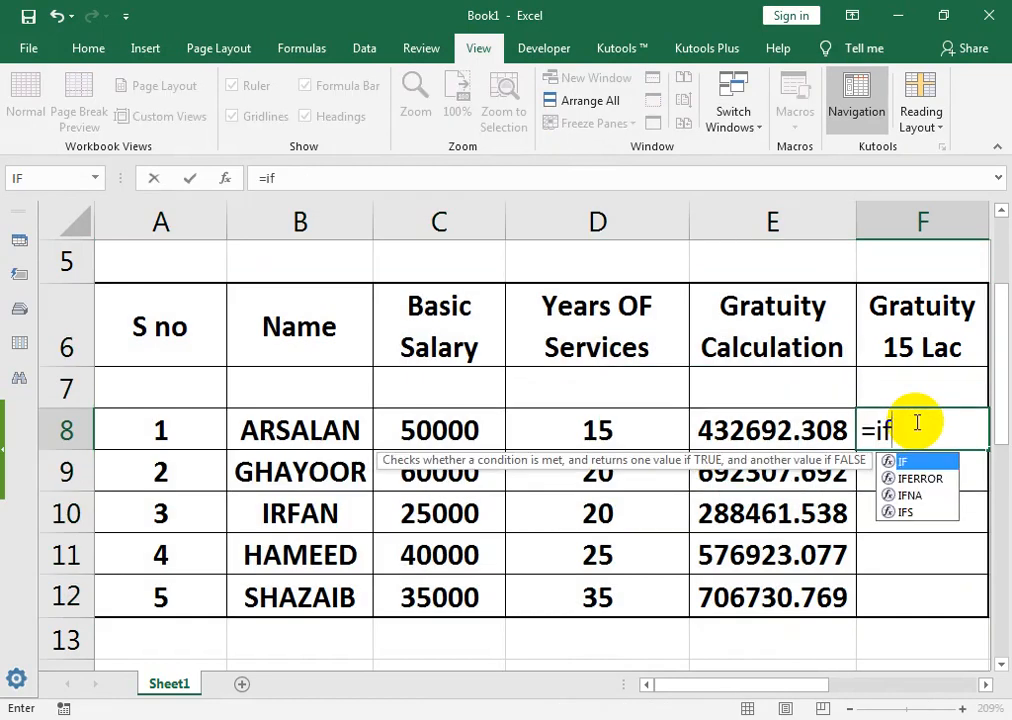
click(483, 431)
text(/)
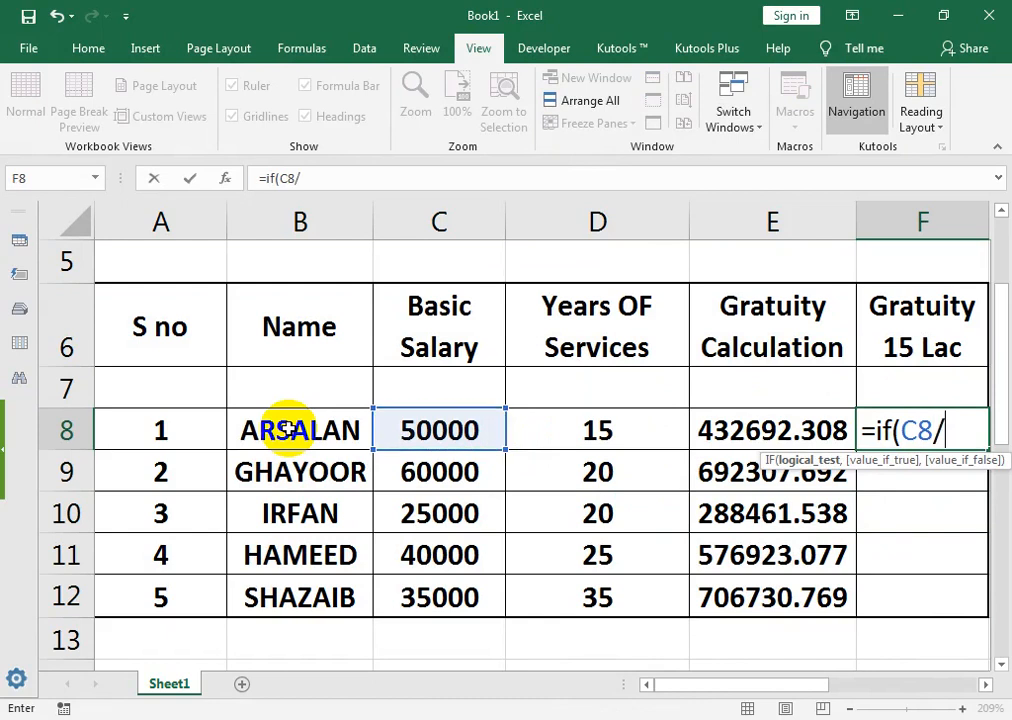
text(26*15*)
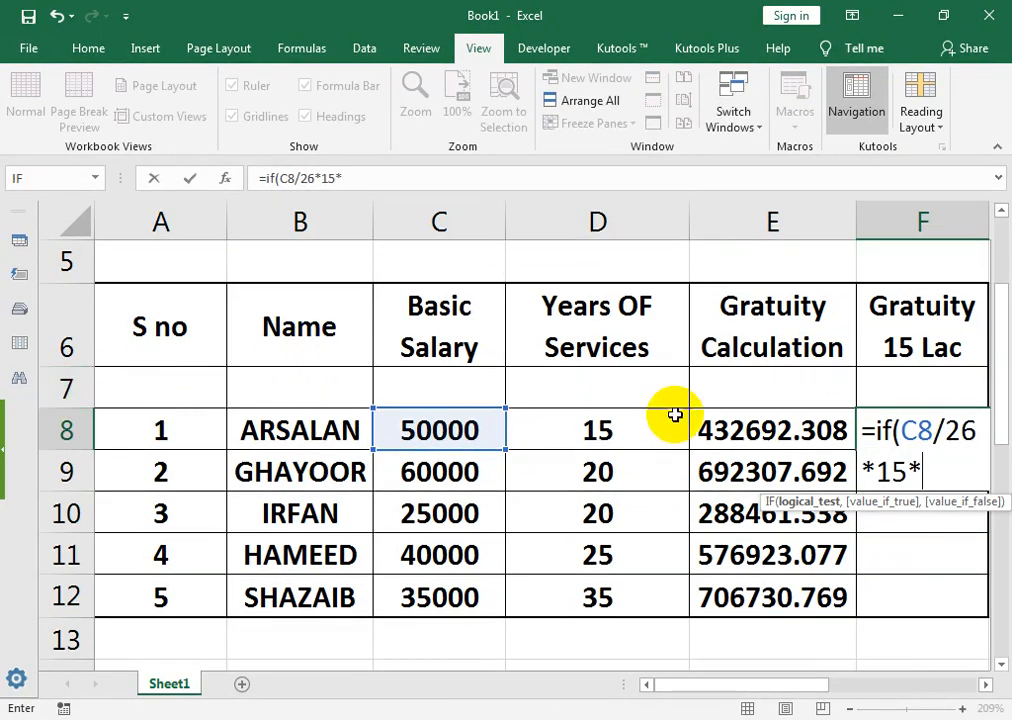
click(560, 418)
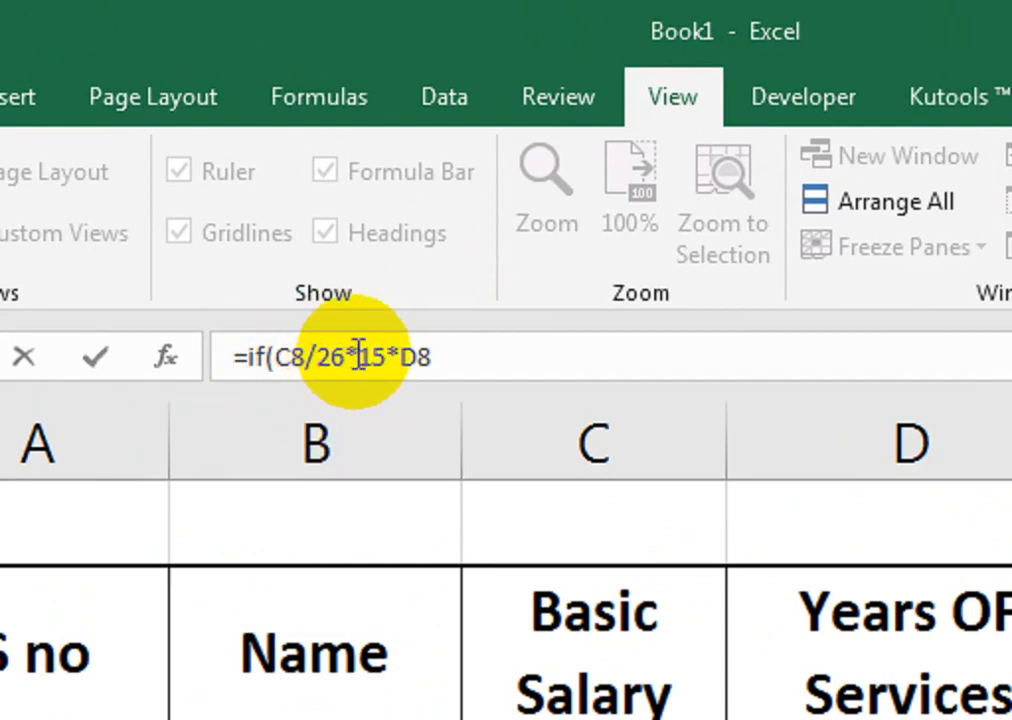
click(449, 354)
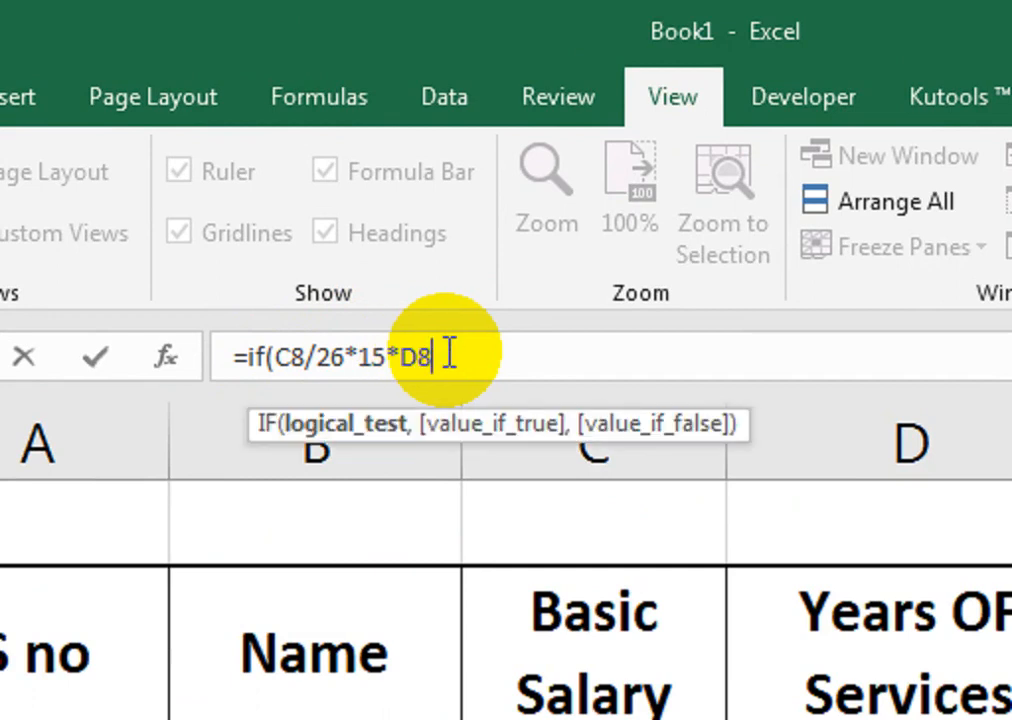
text(>=)
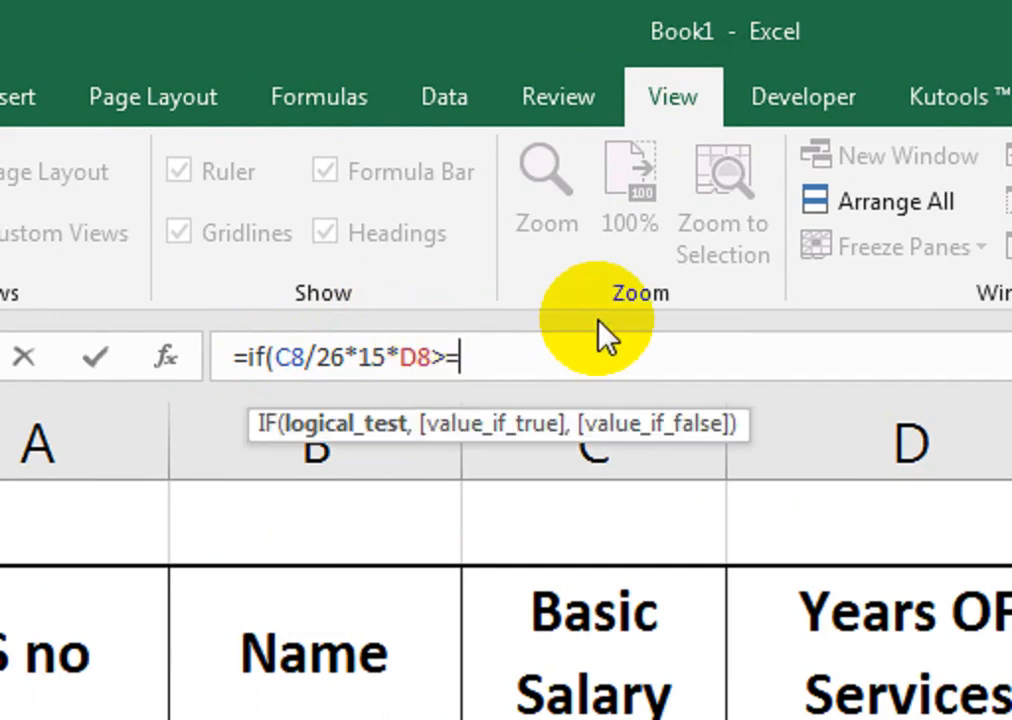
text(1500000)
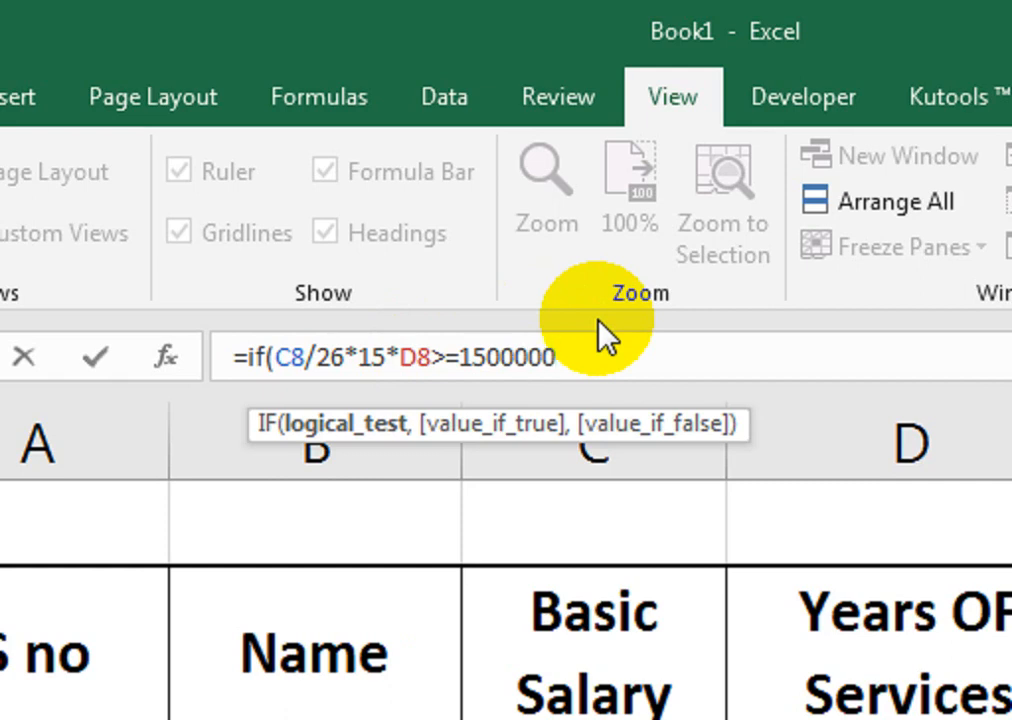
Step: Complete the IF formula in F8 with 1500000 as the true value and C8/26*15*D8 as the false value
text(,5)
key(BackSpace)
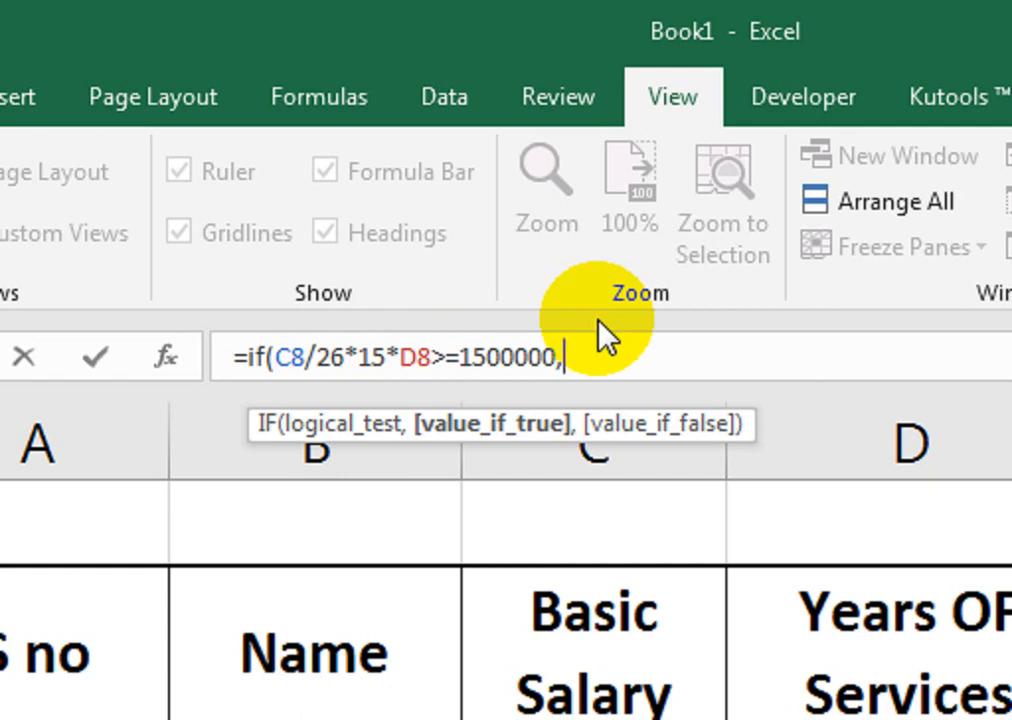
text(1500000)
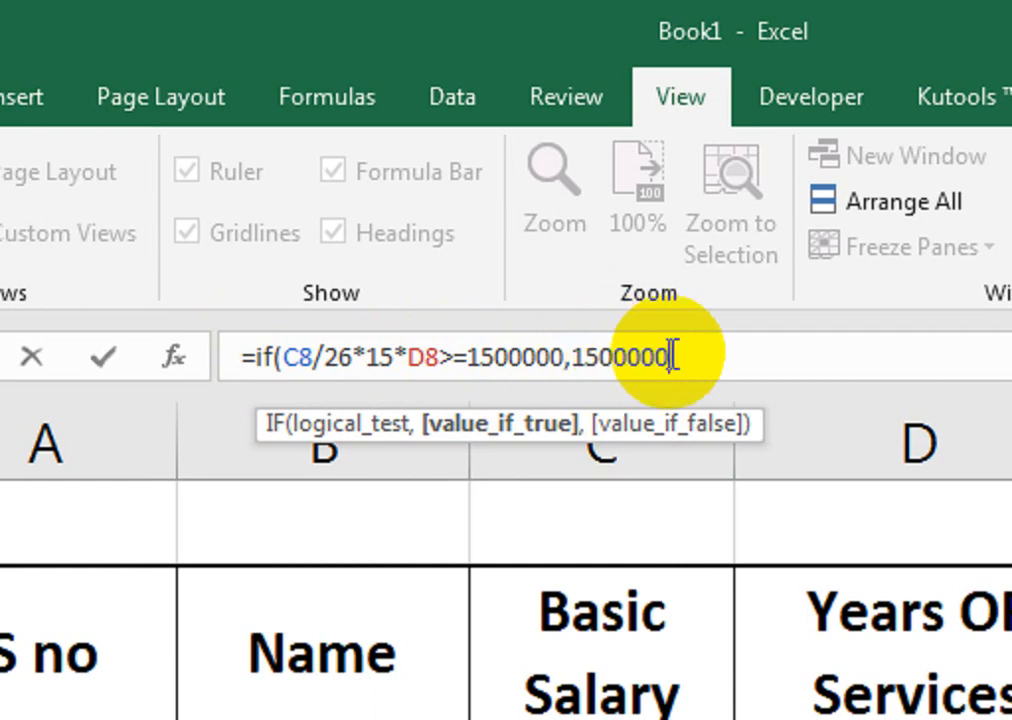
text(,)
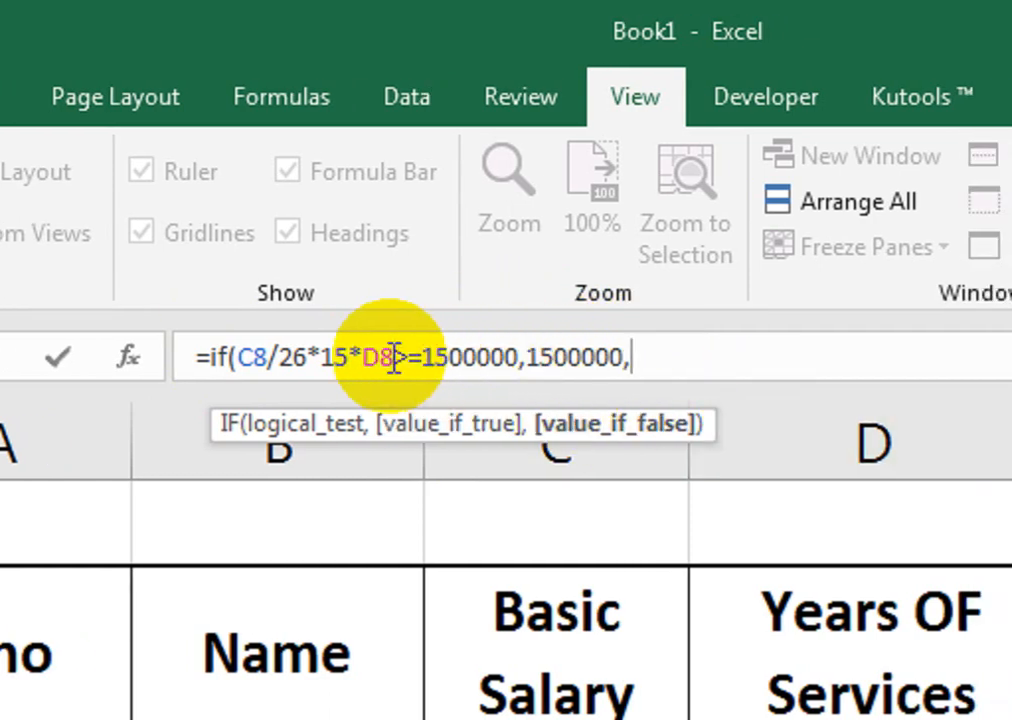
drag(400, 356, 239, 368)
key(ctrl+c)
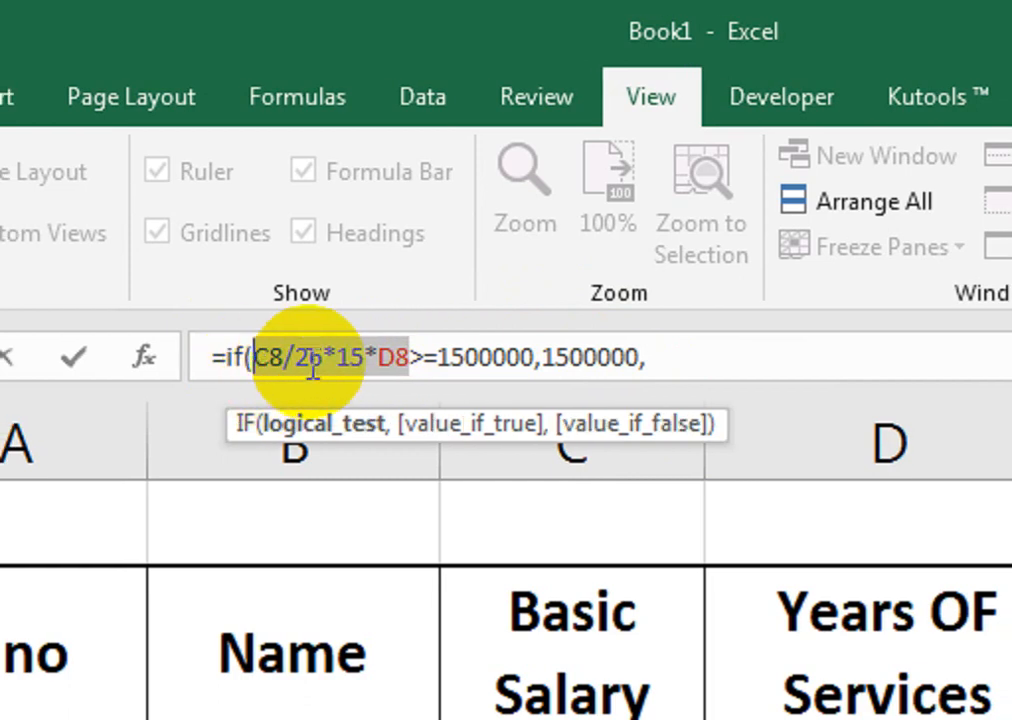
click(720, 366)
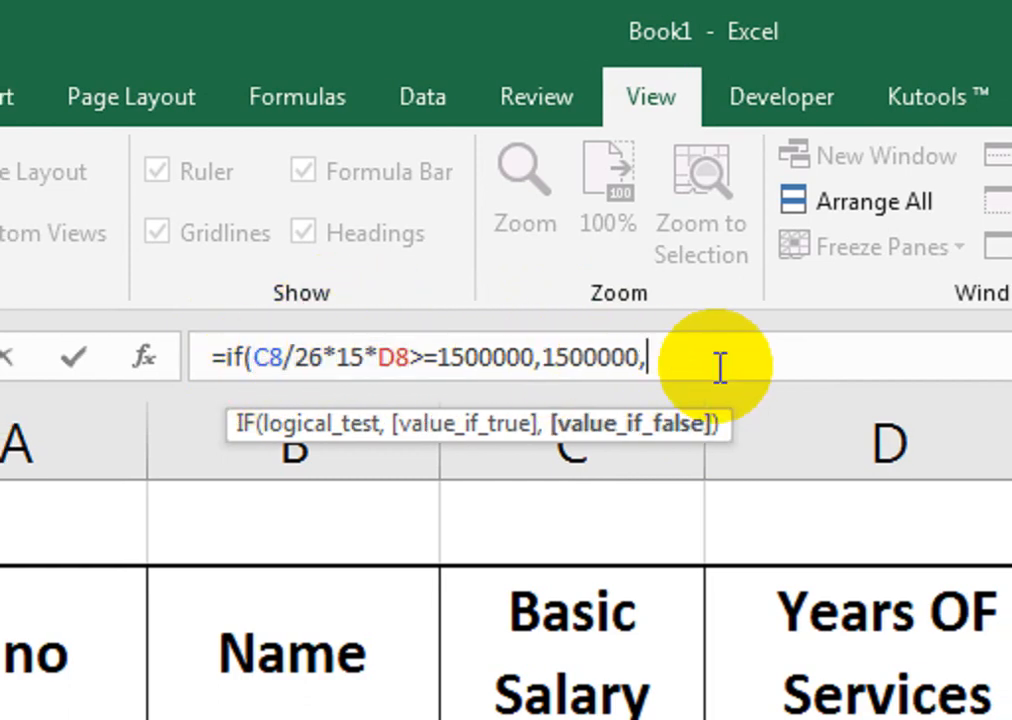
key(ctrl+v)
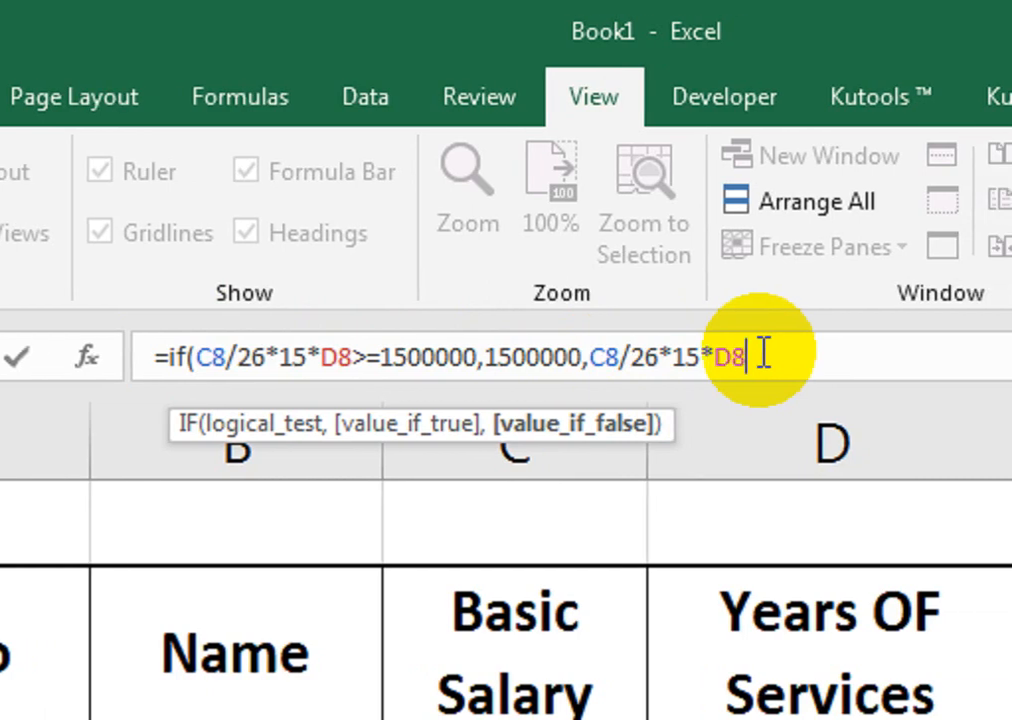
text())
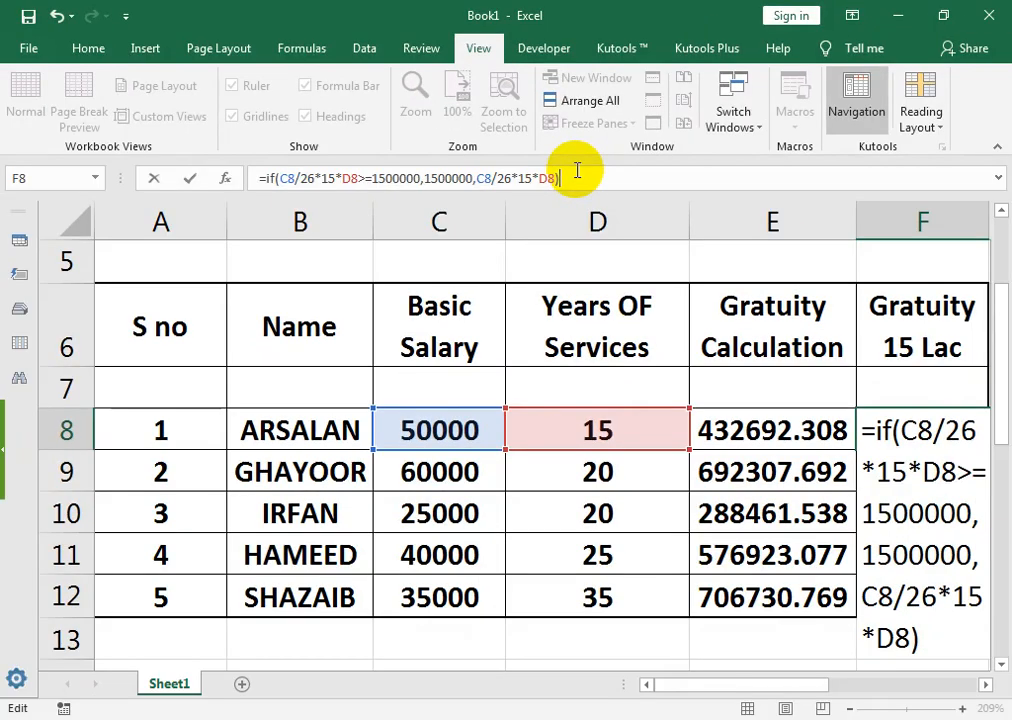
key(Return)
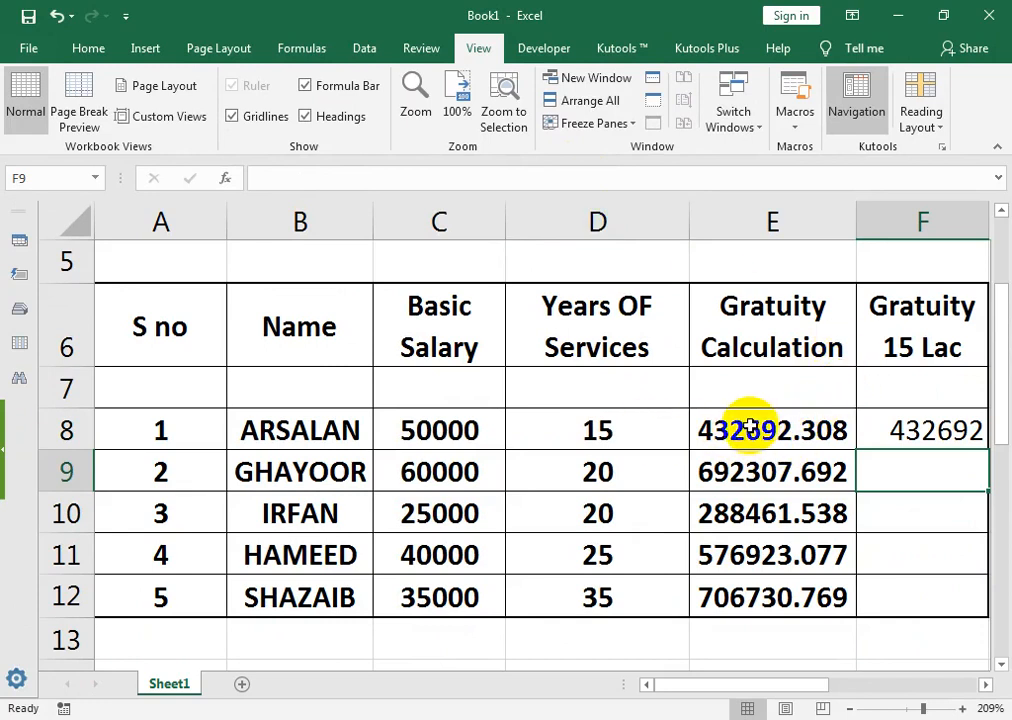
Step: Change the column heading in F6 to "Gratuity Limit 15 Lac" by adding "Limit" after "Gratuity"
click(926, 429)
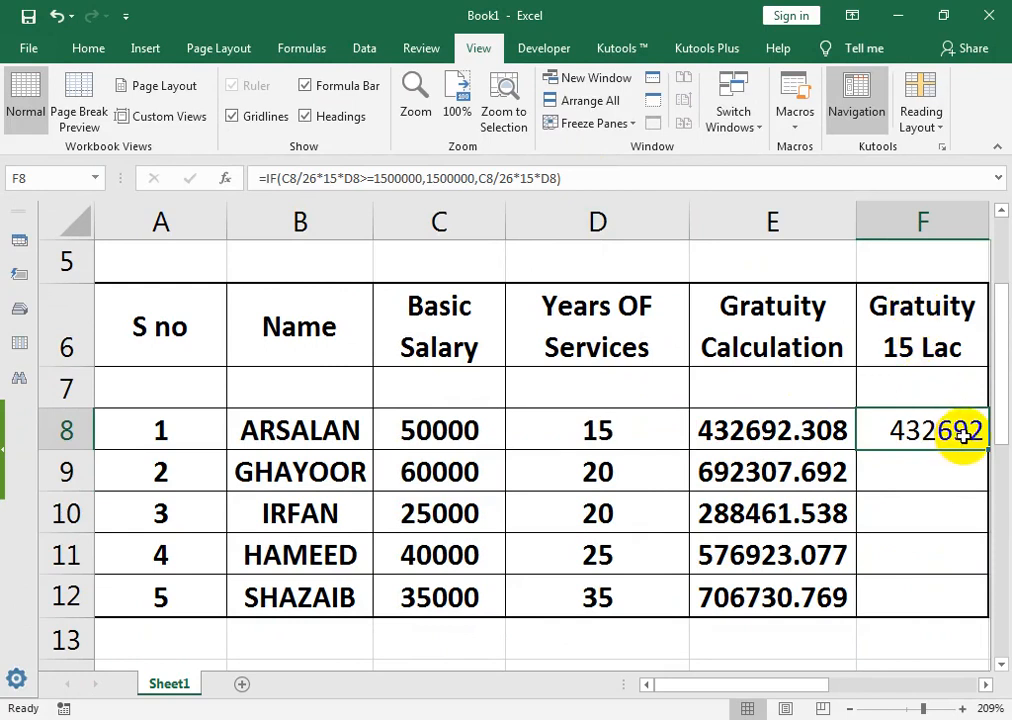
click(950, 326)
double_click(971, 316)
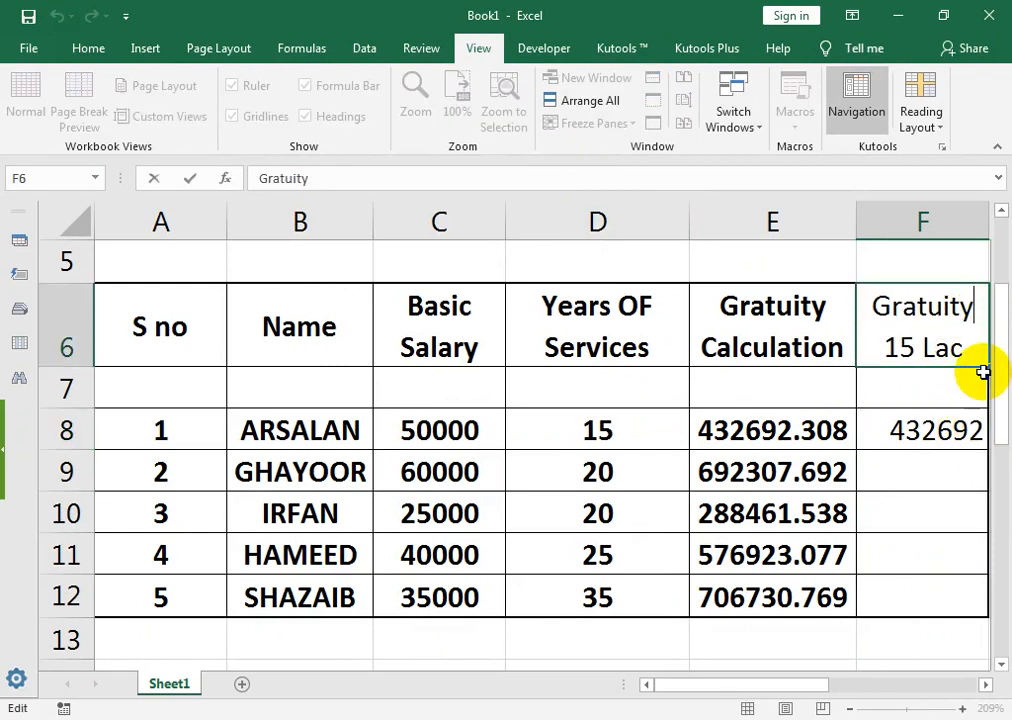
text(Limit)
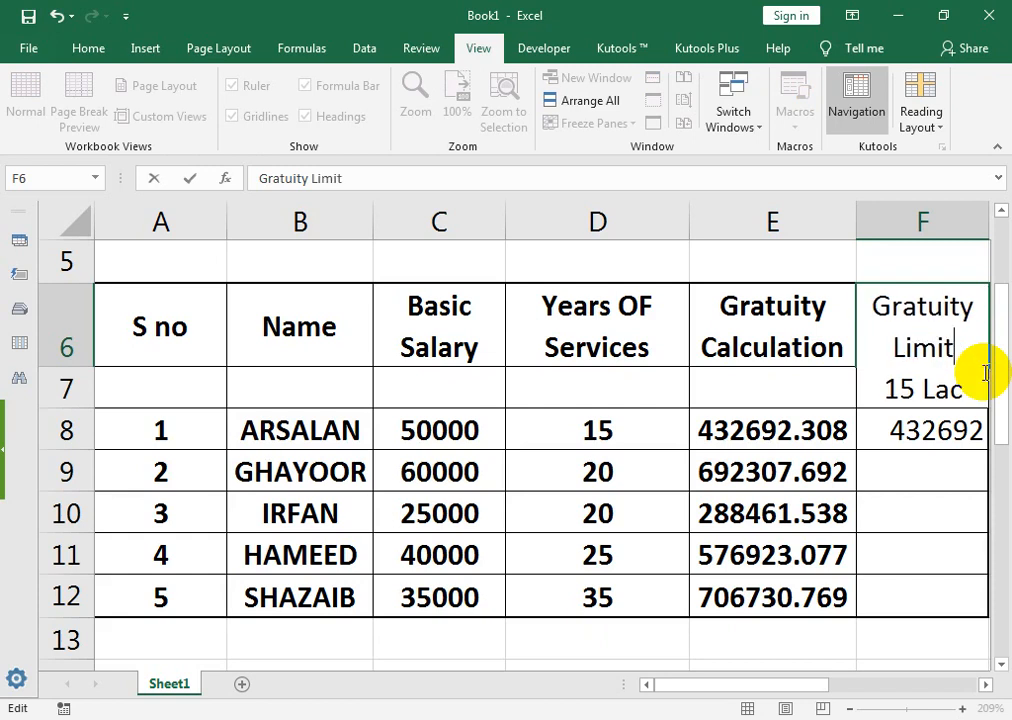
key(Return)
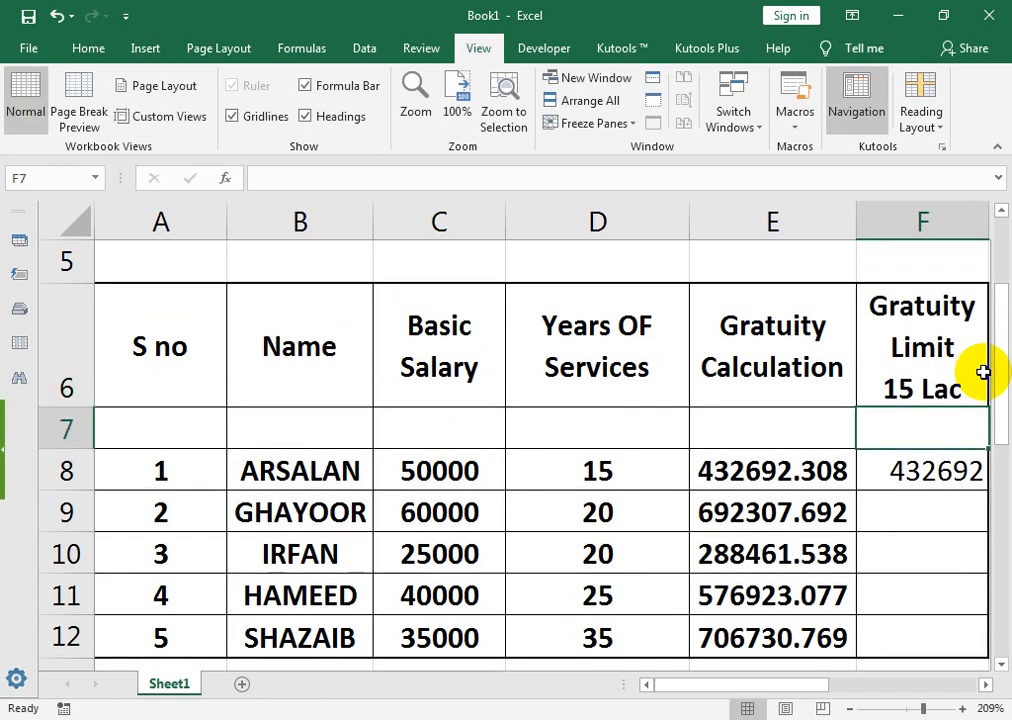
Step: Fill the IF formula from cell F8 down through F12
click(976, 477)
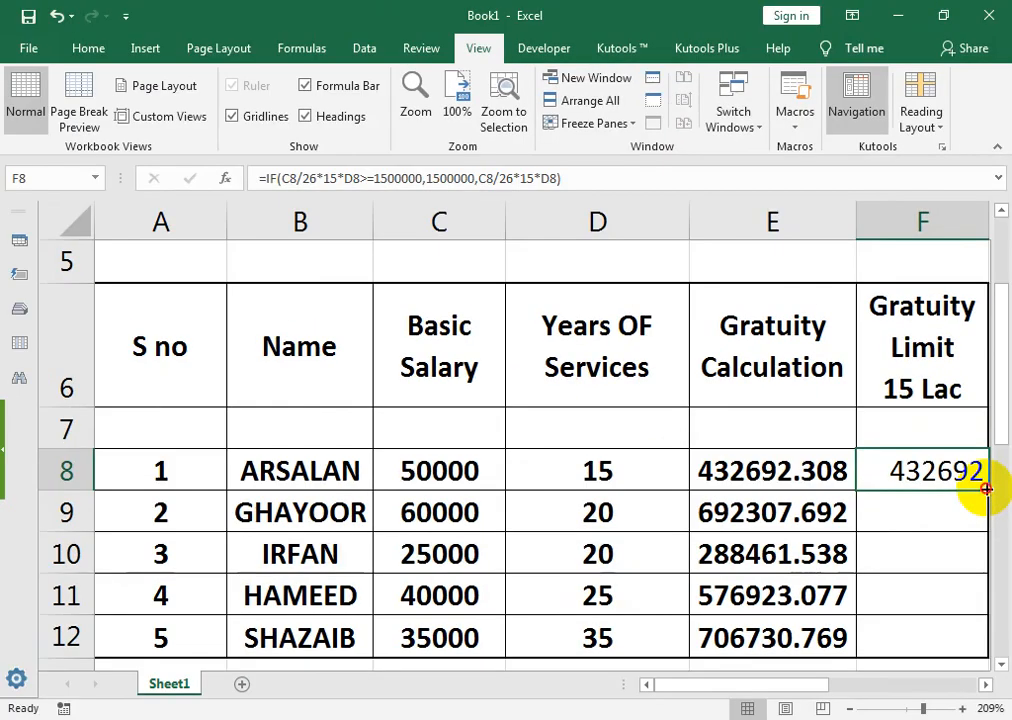
drag(960, 365, 973, 681)
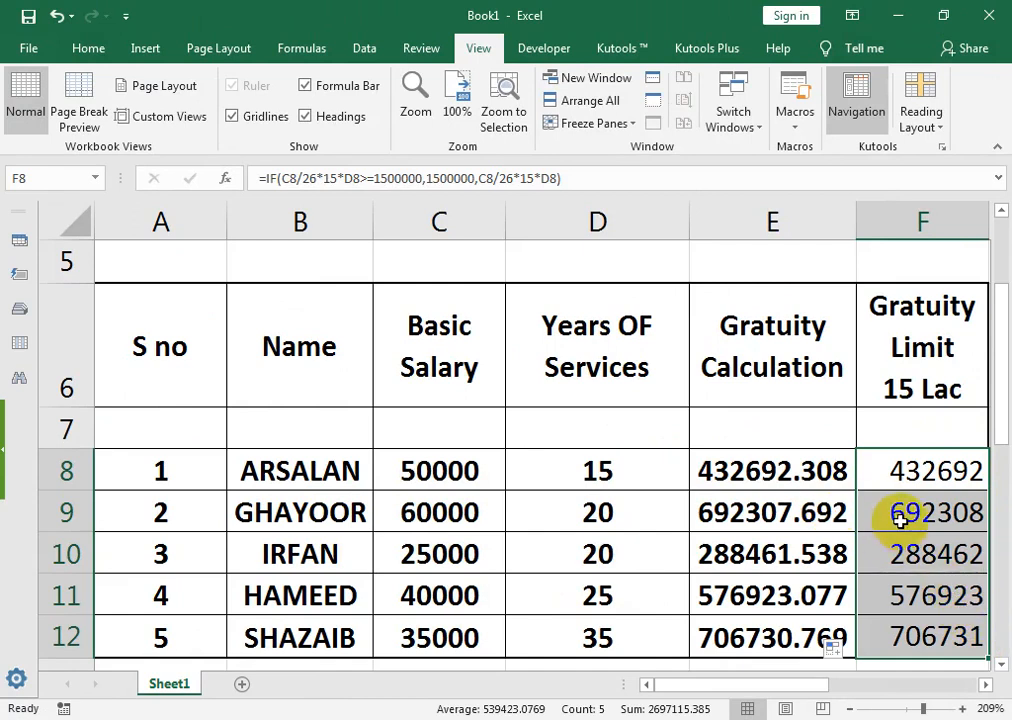
Step: Set the basic salary in cell C8 to 150000
click(423, 470)
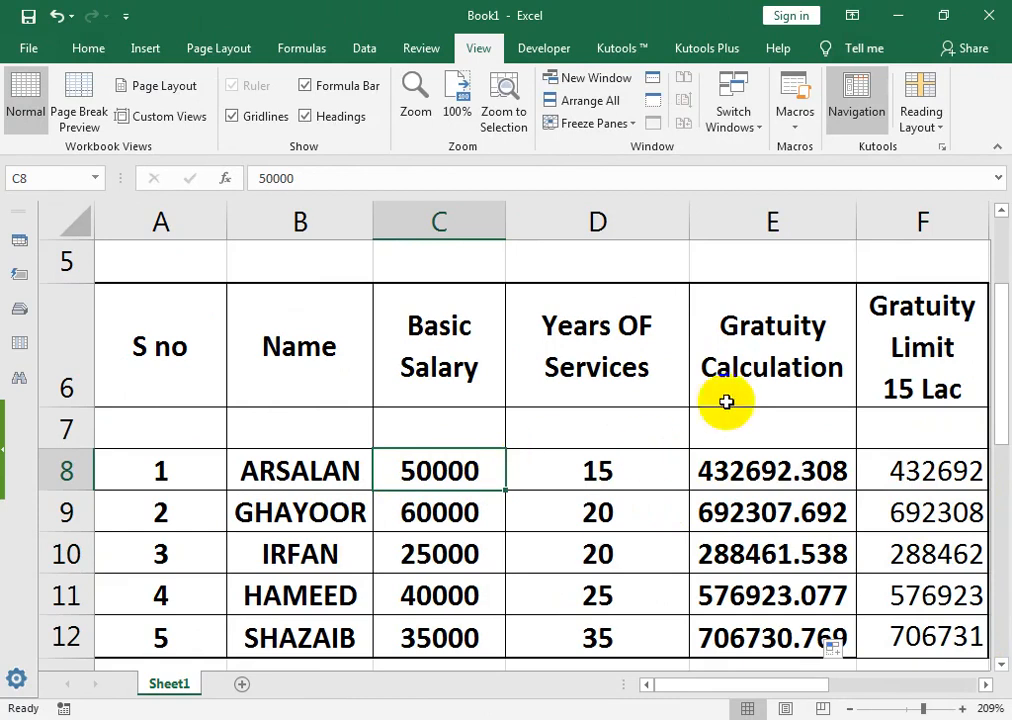
text(15000)
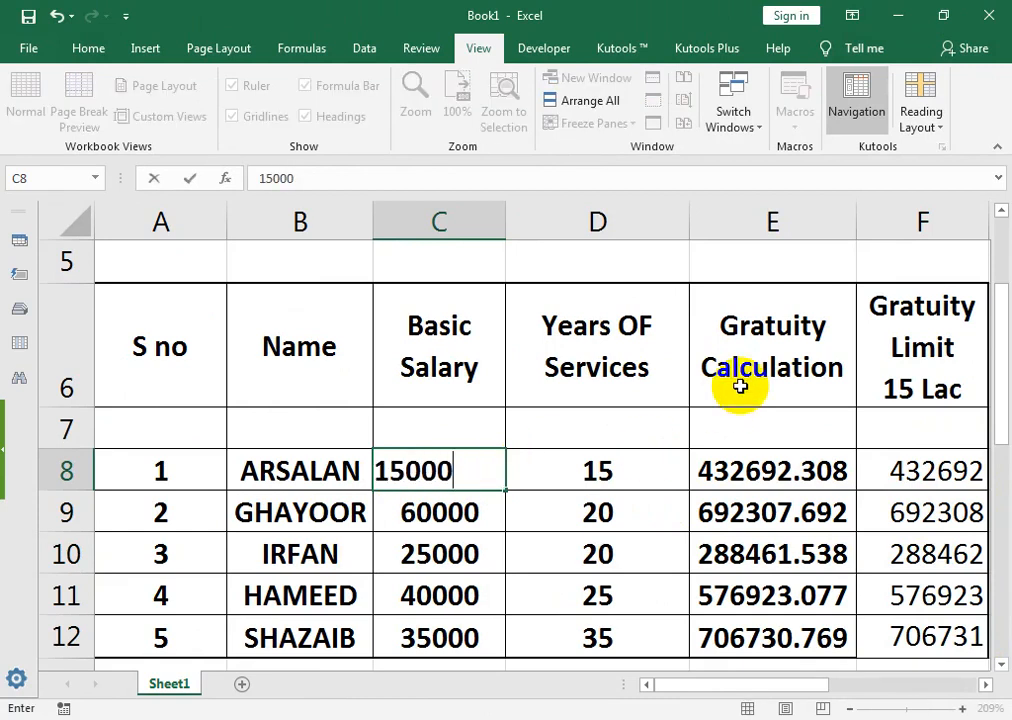
key(BackSpace)
key(BackSpace)
key(BackSpace)
key(BackSpace)
text(50000)
key(Return)
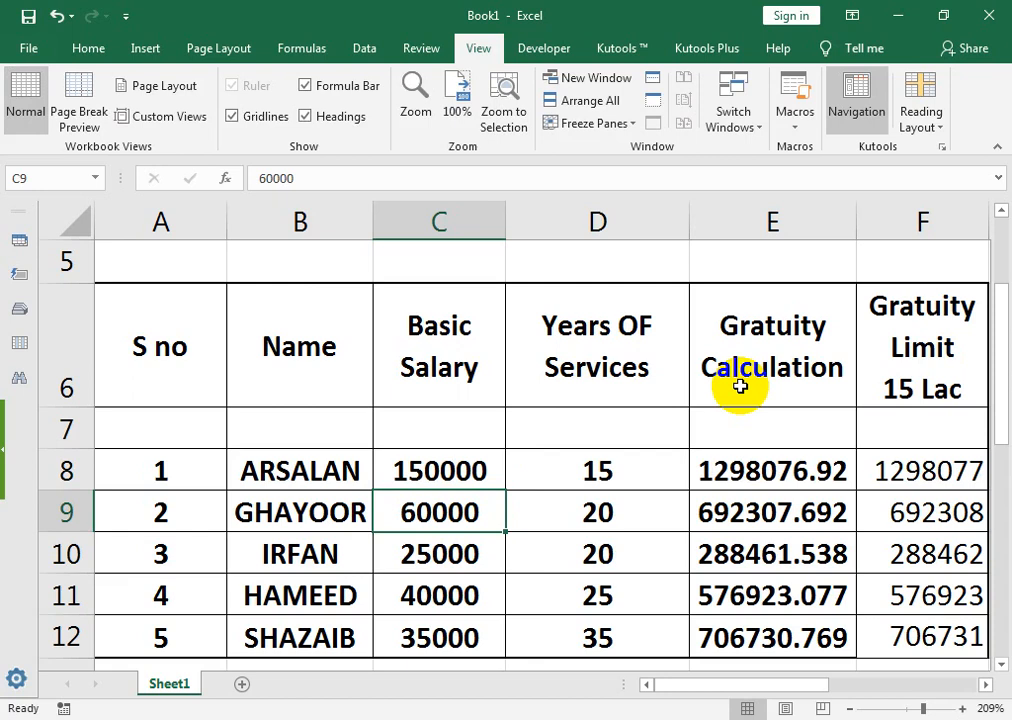
Step: Set the basic salary in C8 to 200000 and check the gratuity formulas in E8 and F8
click(420, 469)
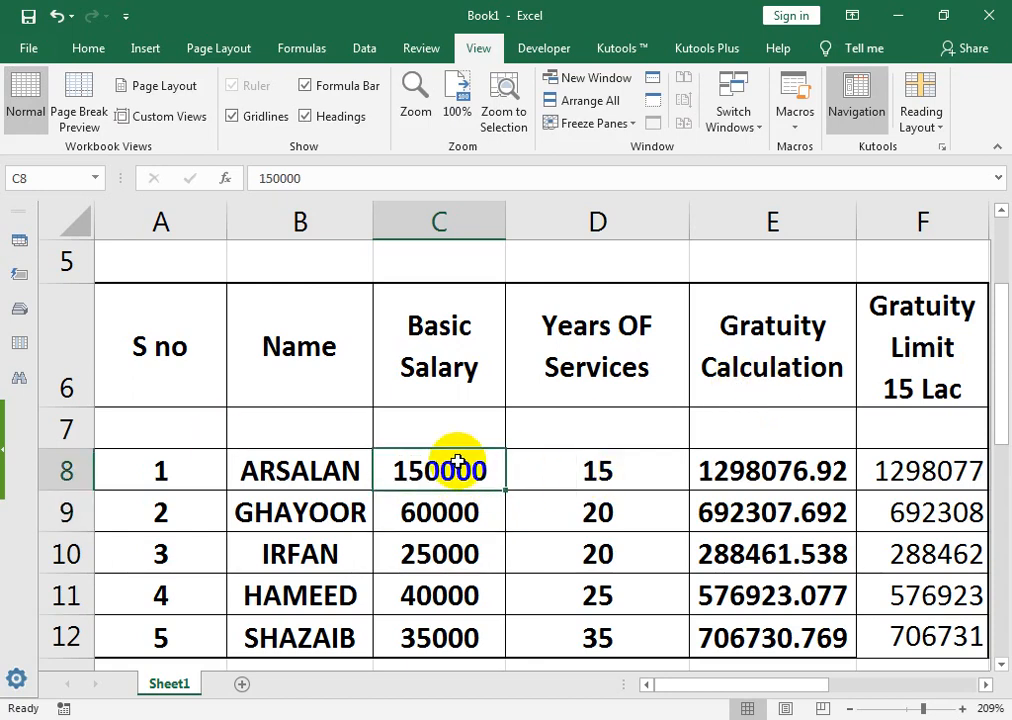
text(200000)
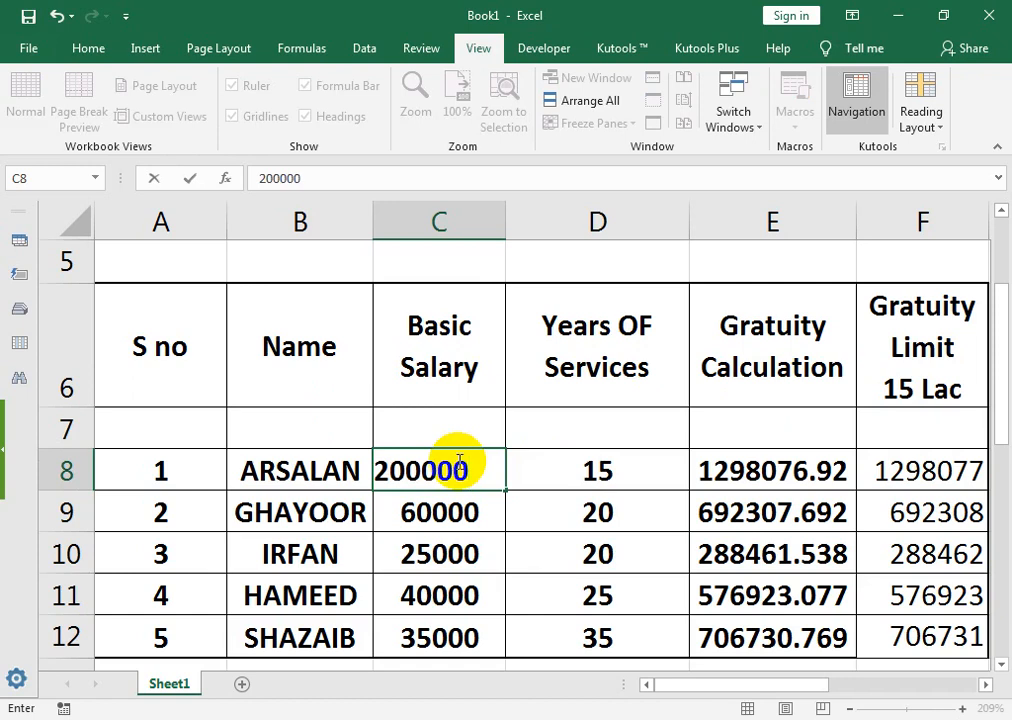
key(Return)
click(734, 474)
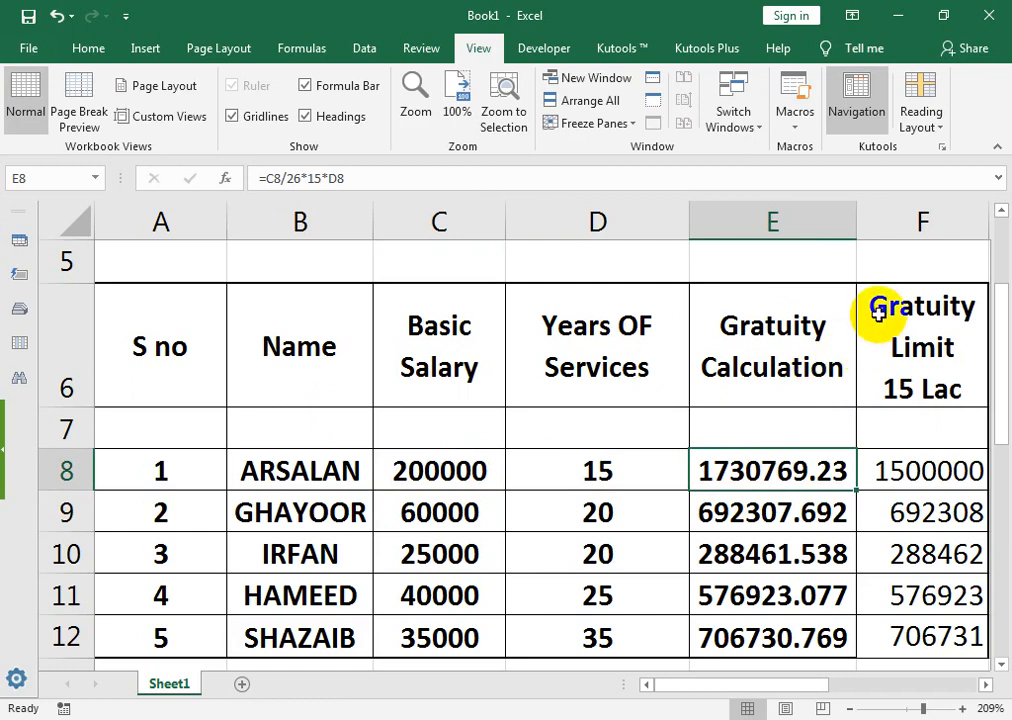
double_click(898, 470)
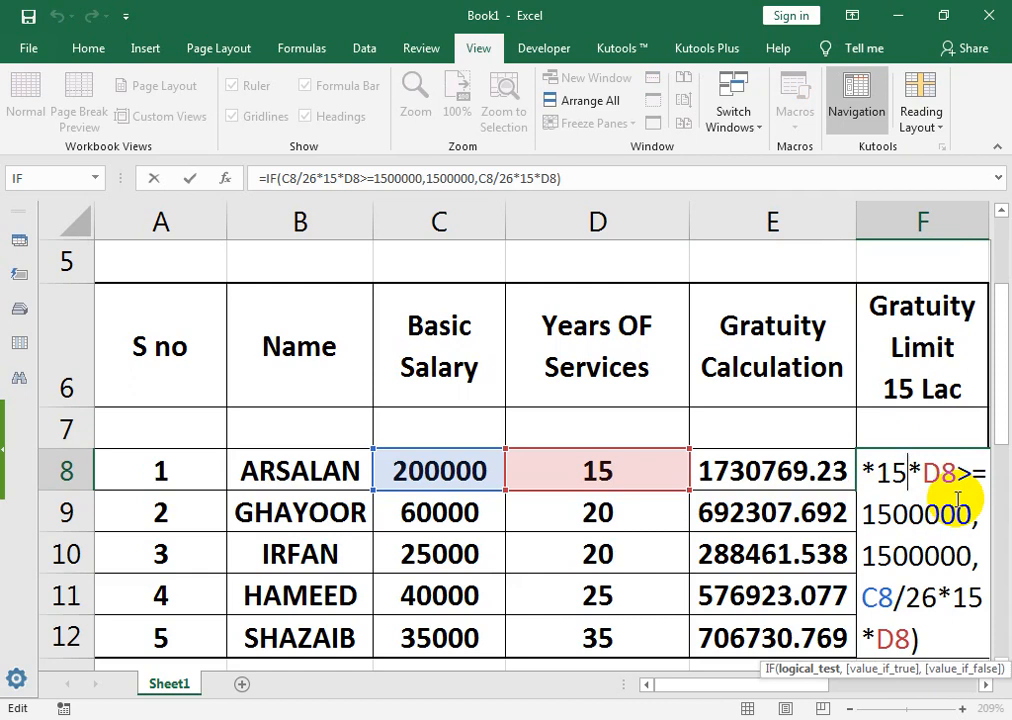
key(Return)
Step: Start a Greater Than conditional formatting rule on E8:E12 with 1500000 as the threshold
drag(718, 477, 727, 637)
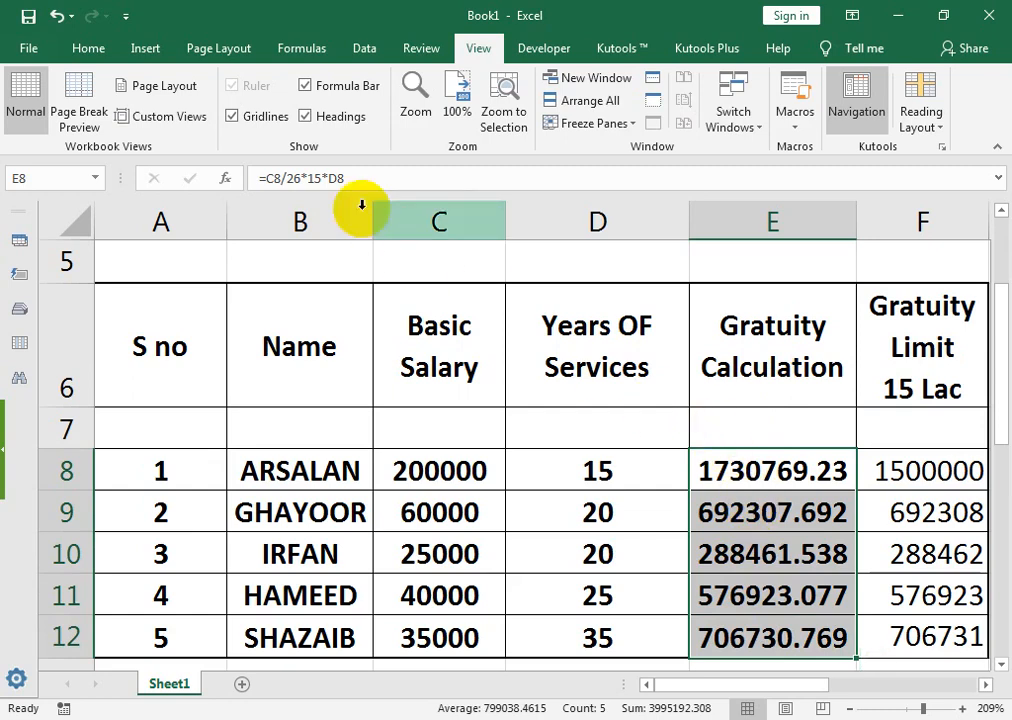
click(87, 47)
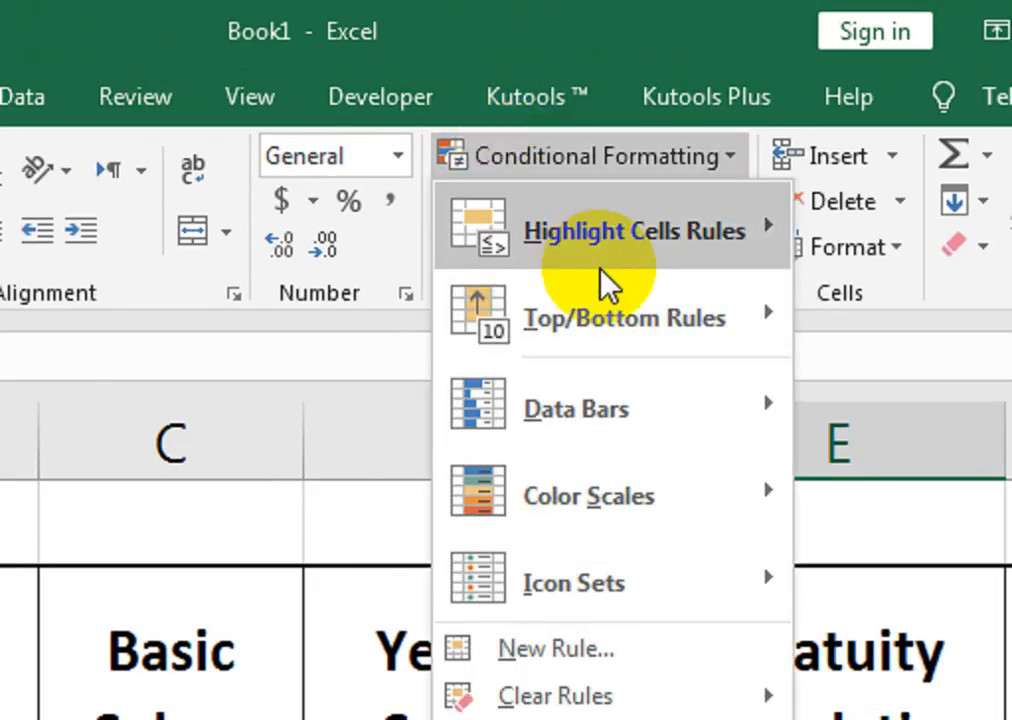
mouse_move(600, 240)
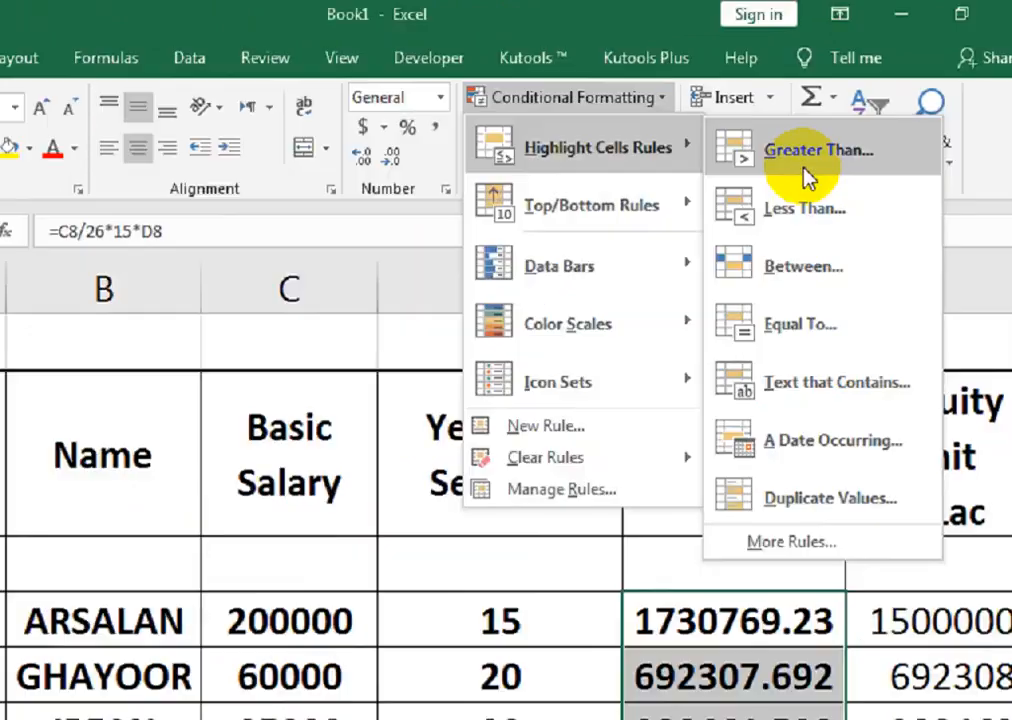
click(765, 255)
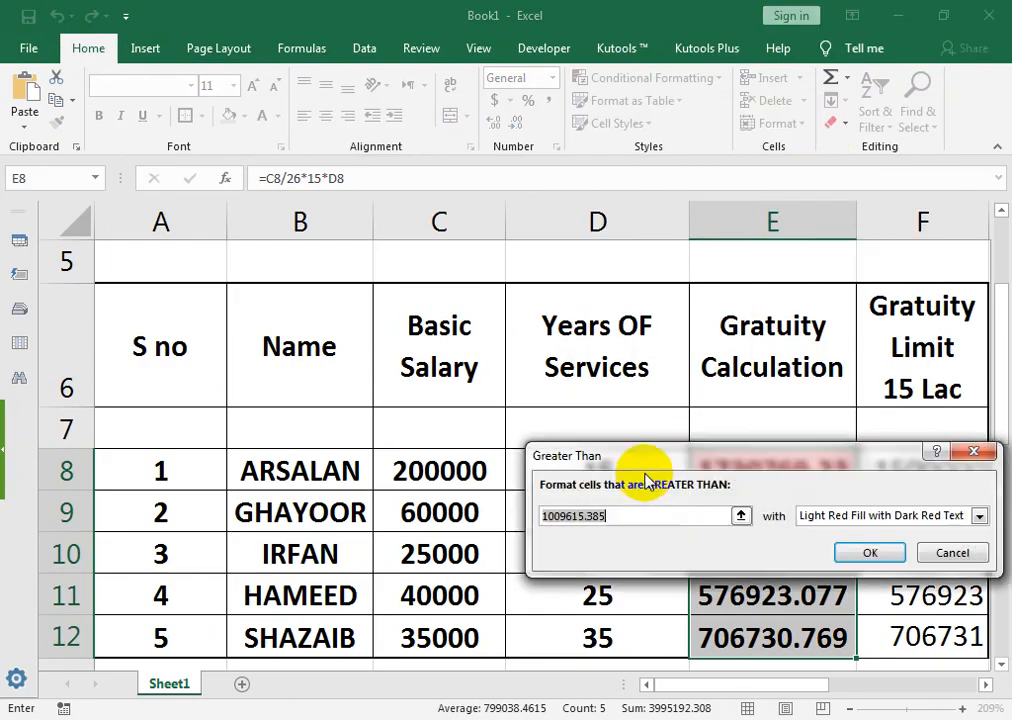
drag(575, 464, 425, 442)
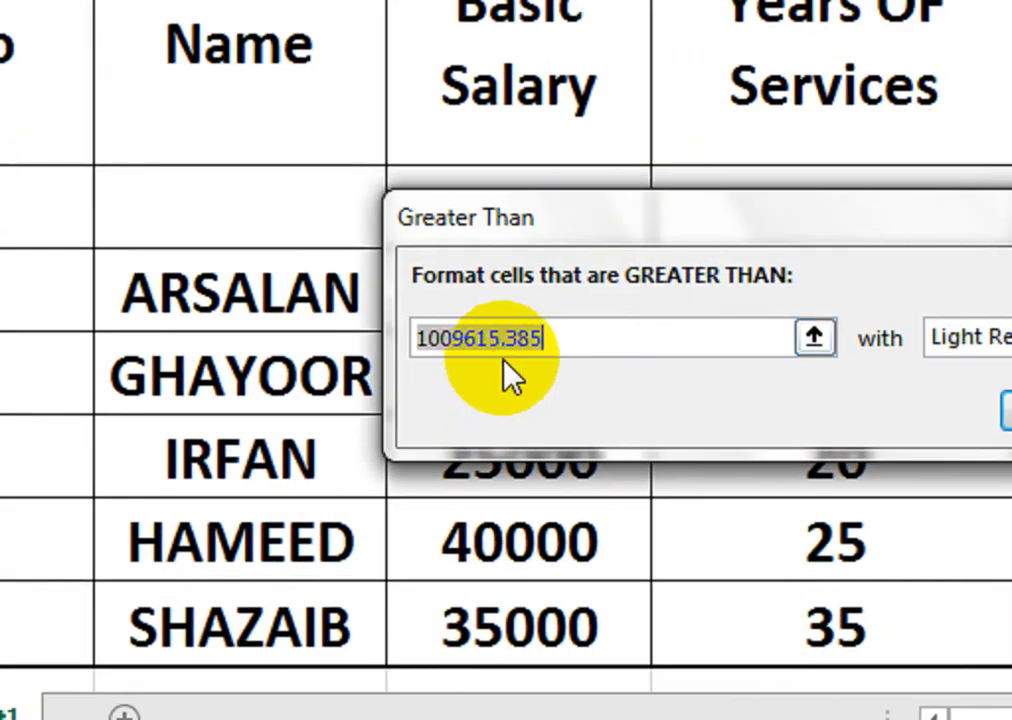
text(1500000)
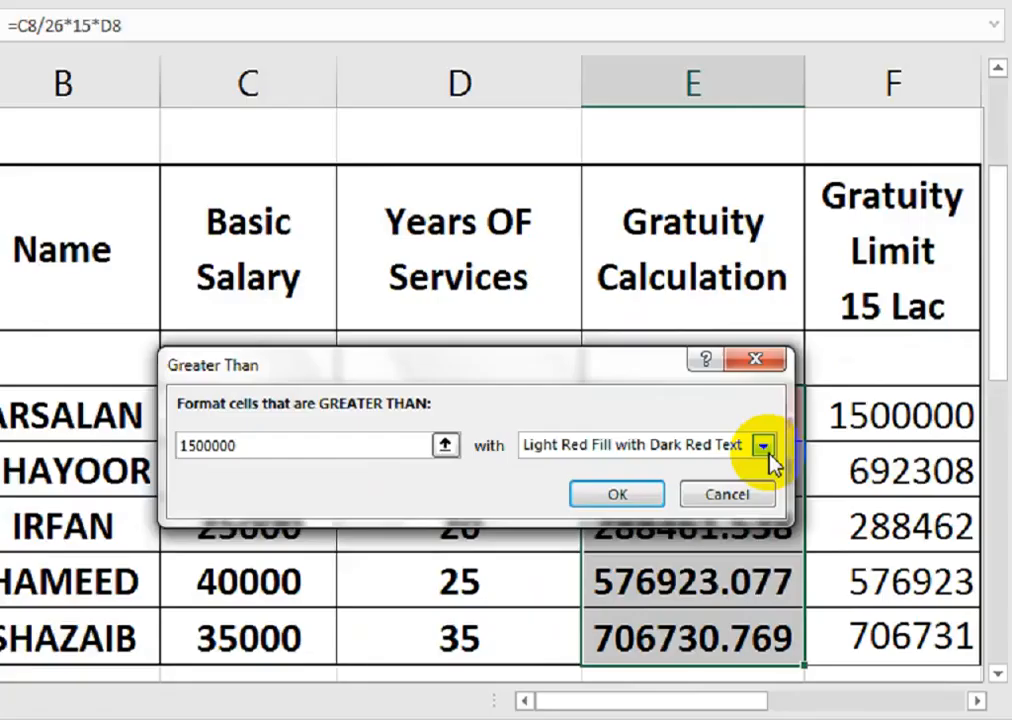
Step: Give the Greater Than rule a custom format with a light gold background fill
click(825, 493)
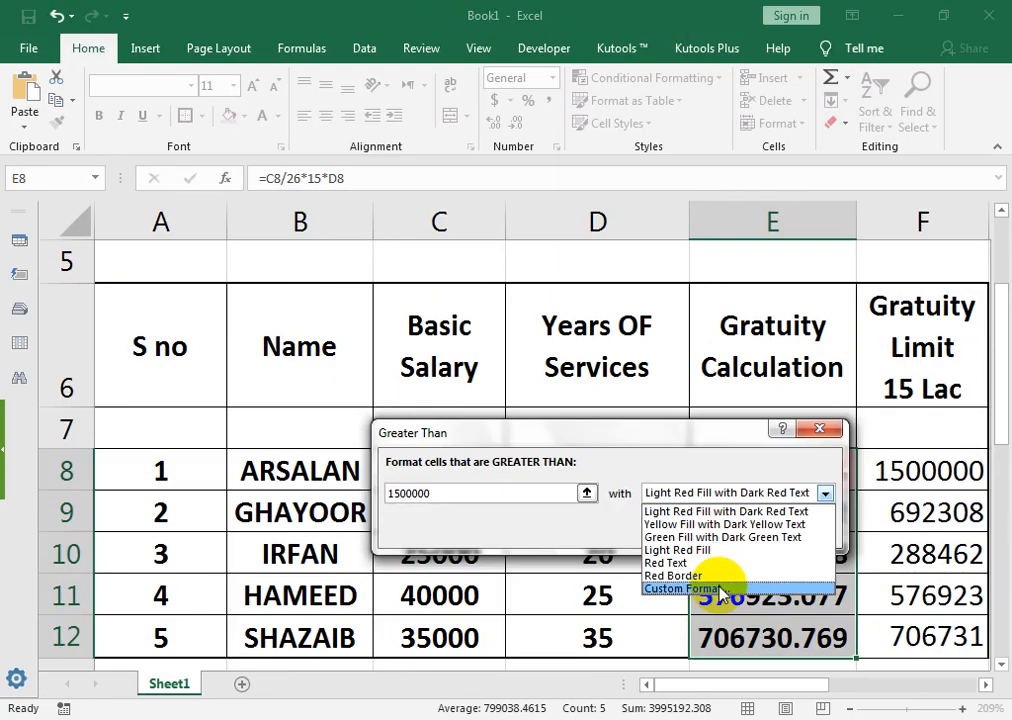
click(428, 539)
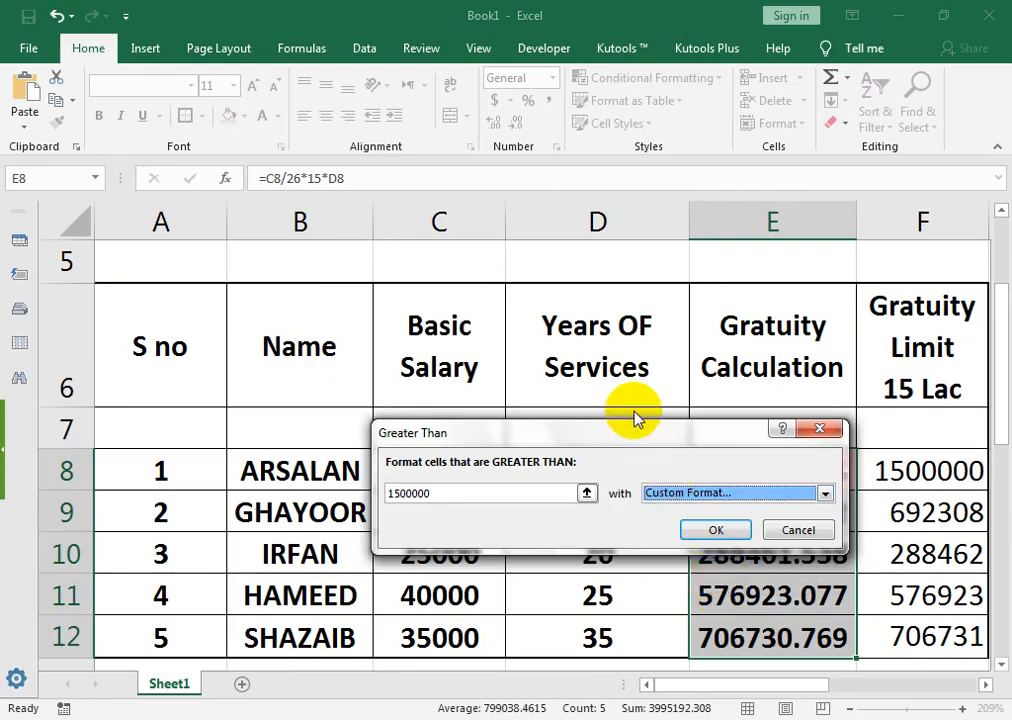
click(668, 274)
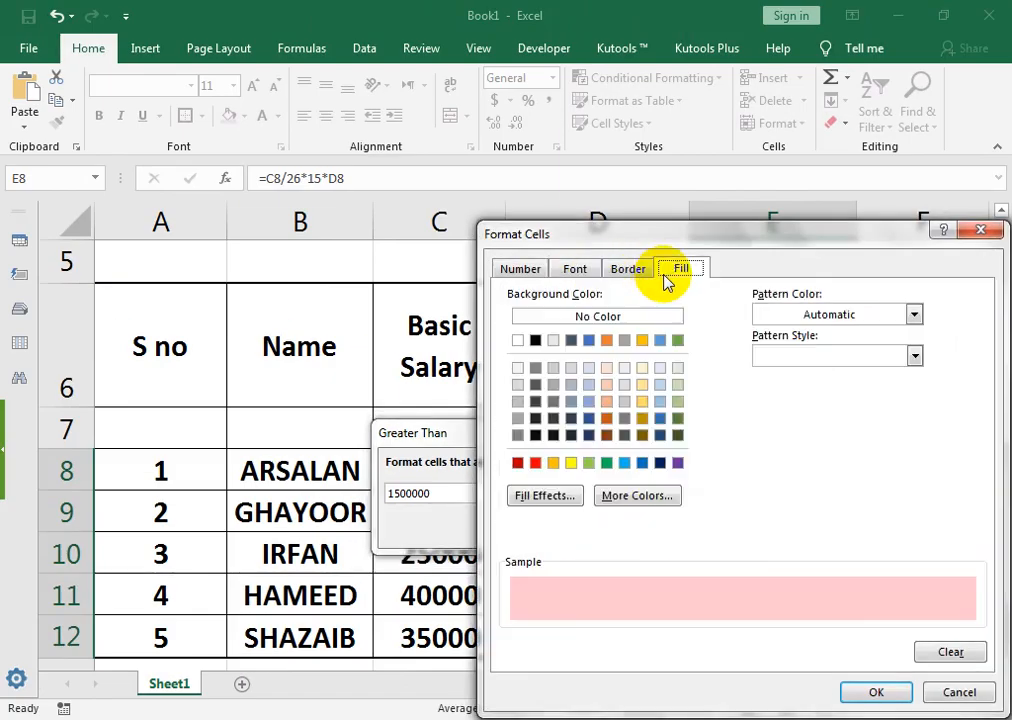
click(642, 385)
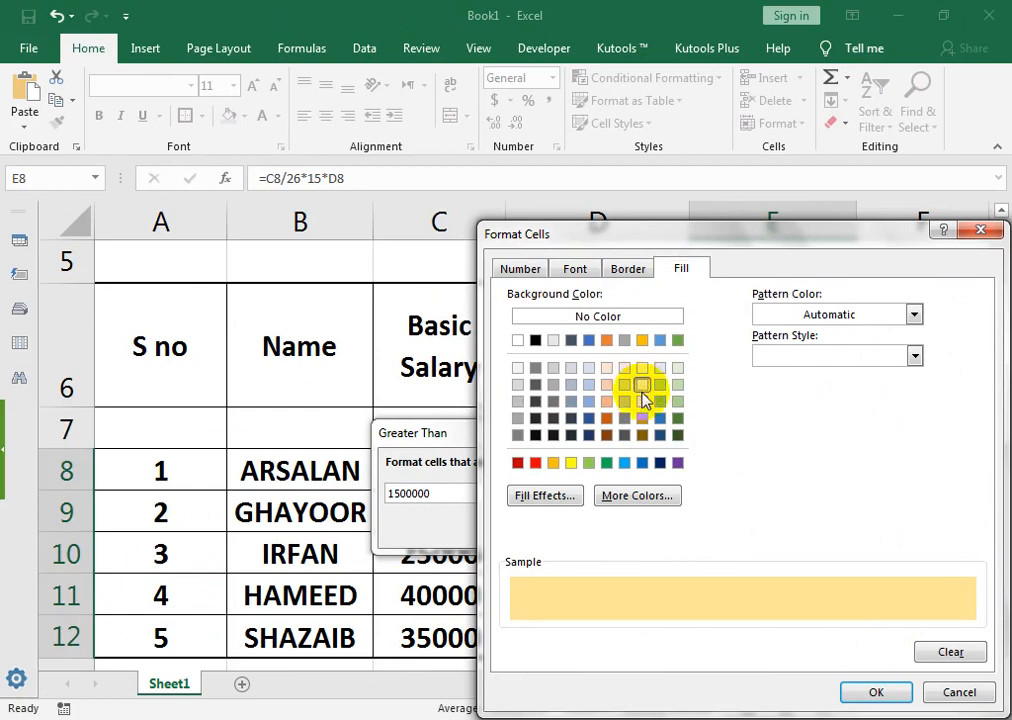
click(851, 692)
Step: Add the Bold font style to the rule's custom format and apply the rule
click(826, 495)
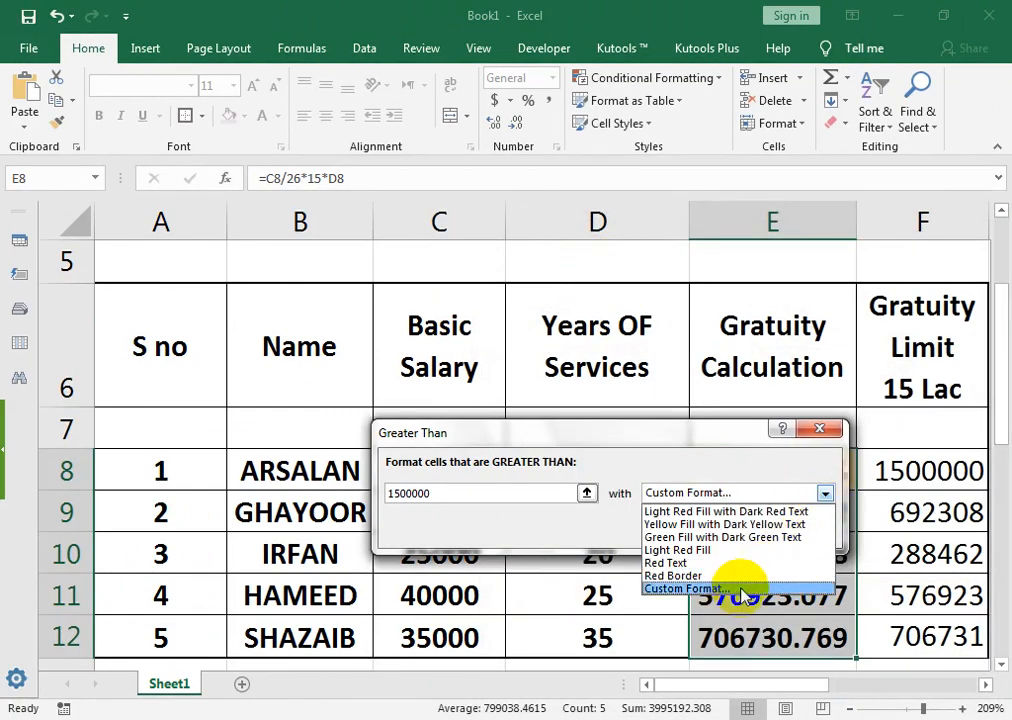
click(739, 589)
click(576, 270)
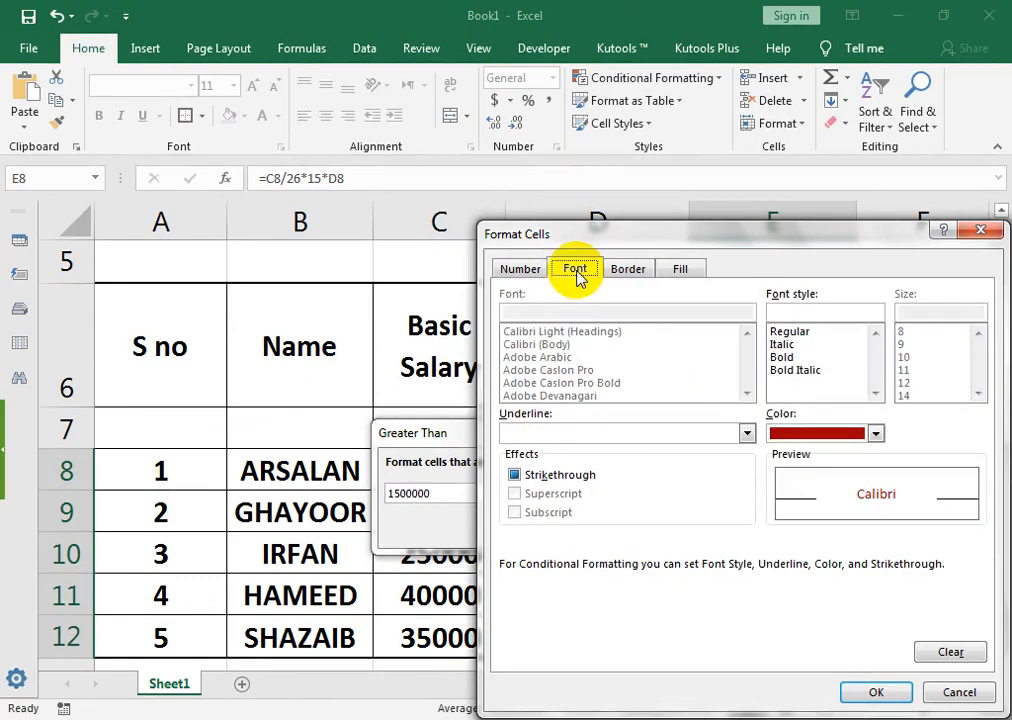
click(781, 357)
click(873, 693)
click(727, 526)
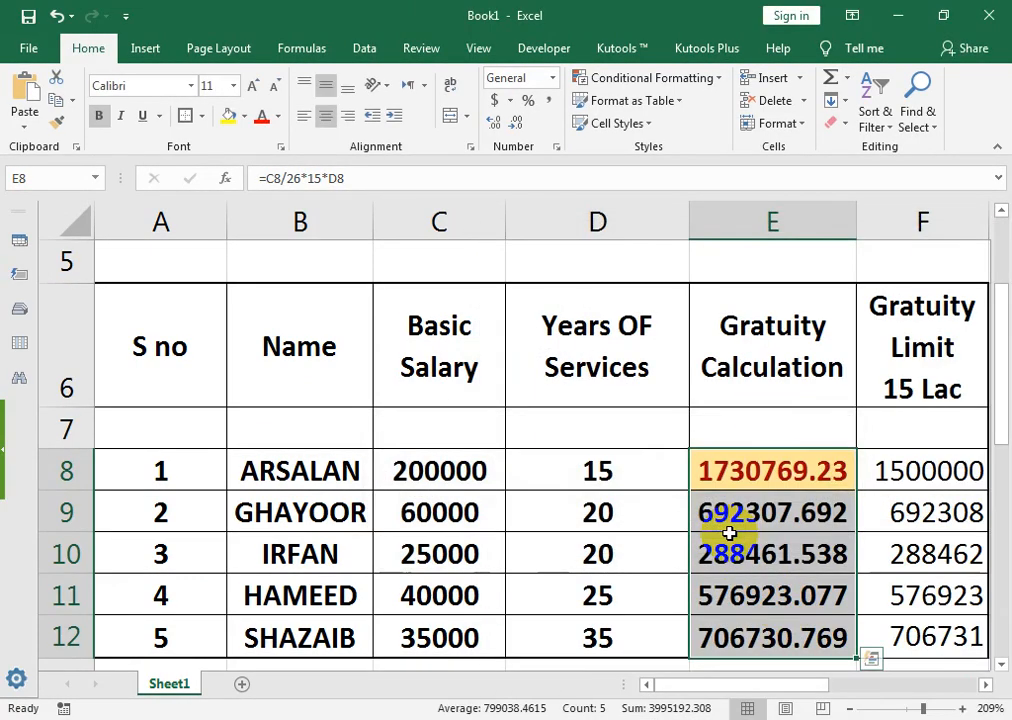
Step: Set the basic salary in C11 to 250000, then check the gratuity amounts and the IF formula in F8
click(468, 597)
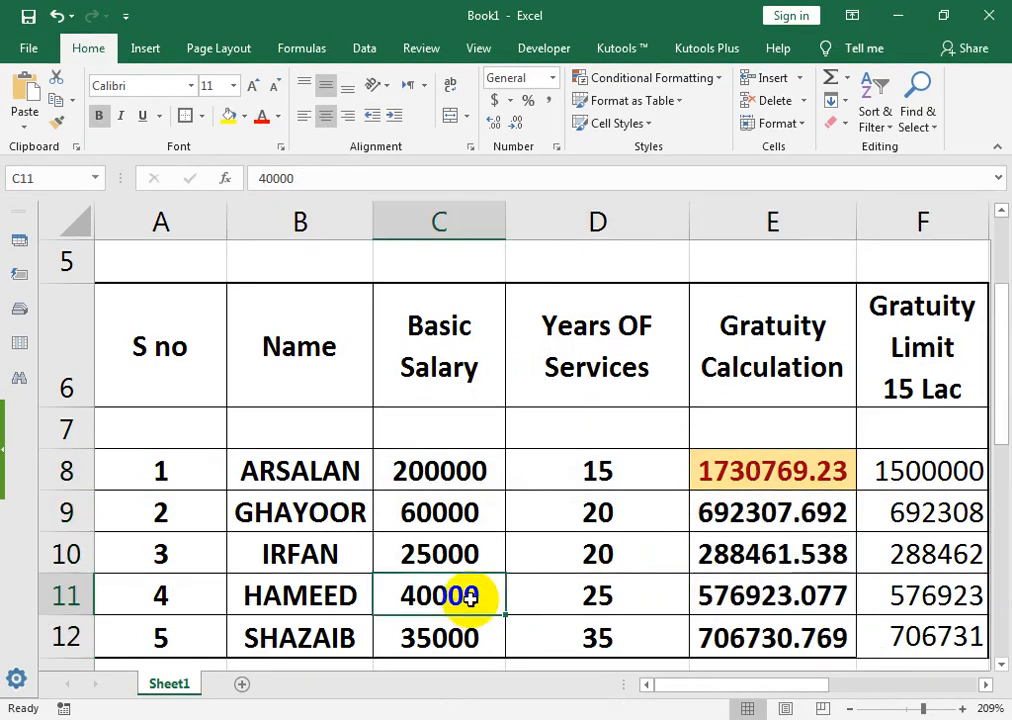
text(250000)
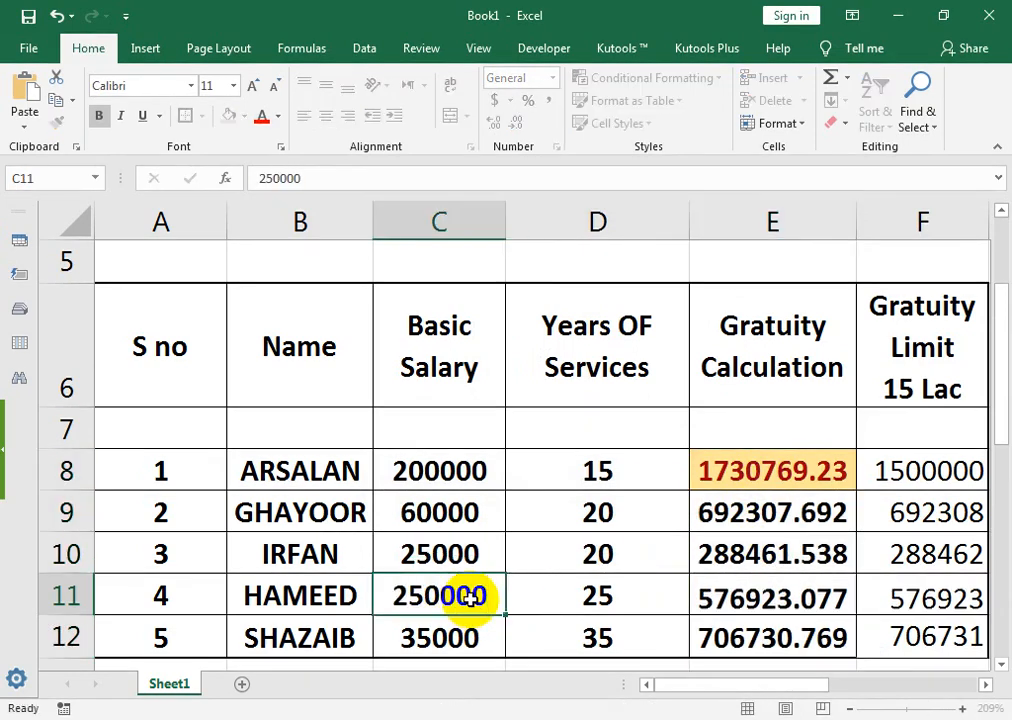
key(Return)
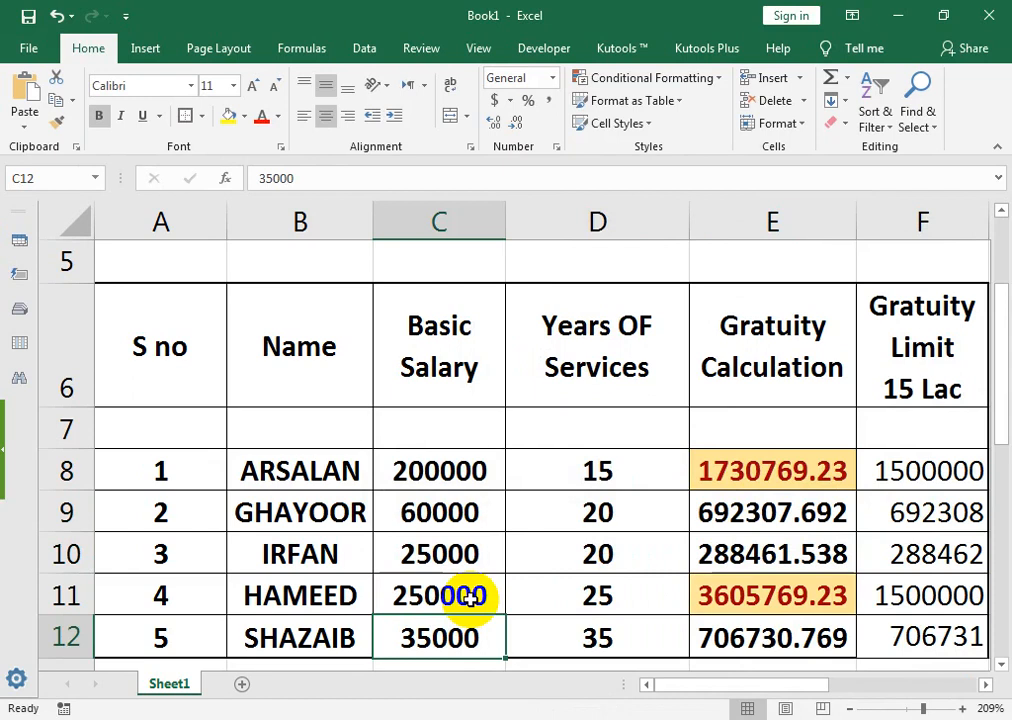
click(738, 453)
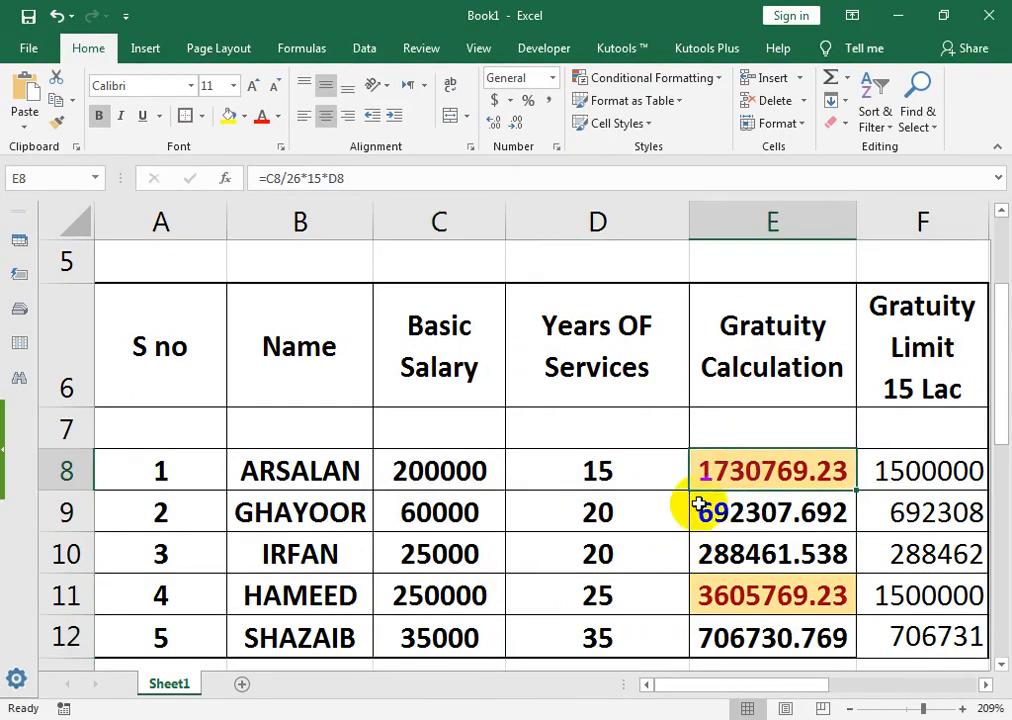
drag(892, 474, 897, 597)
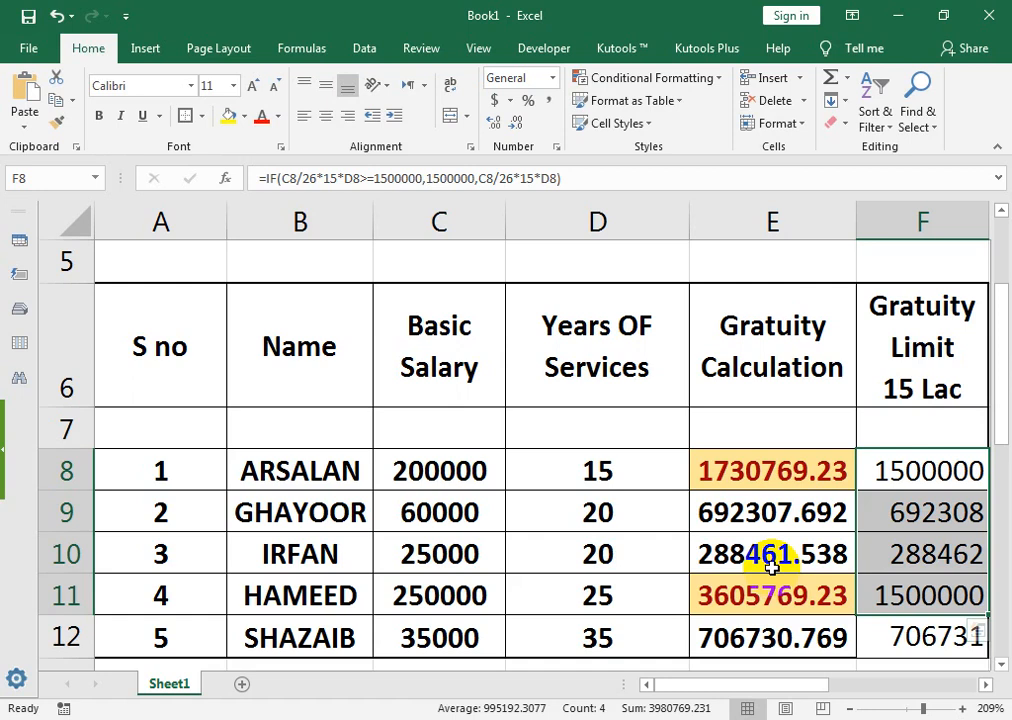
double_click(922, 472)
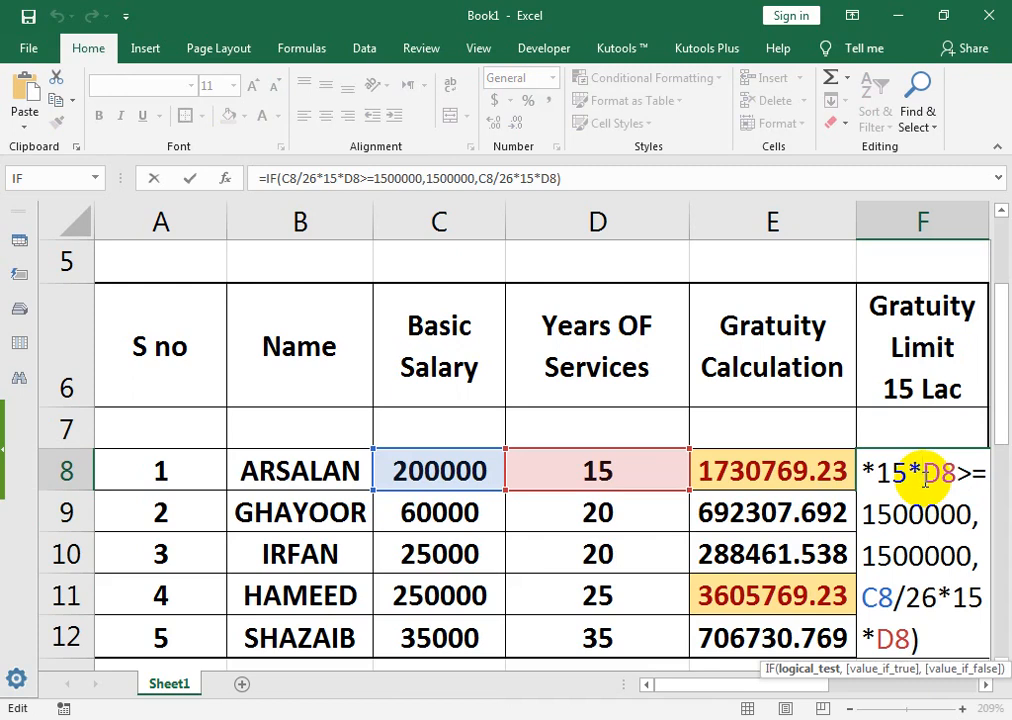
key(Return)
Step: Format the gratuity limit amounts in F8:F12 with Comma Style and bold
click(920, 476)
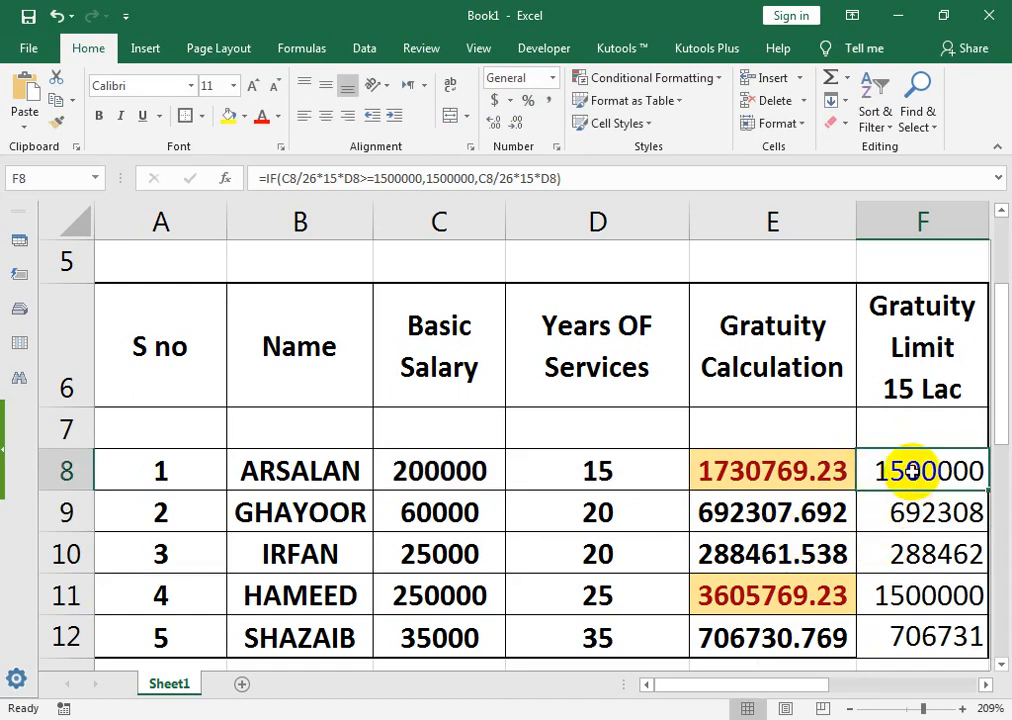
drag(912, 470, 802, 638)
drag(905, 470, 898, 634)
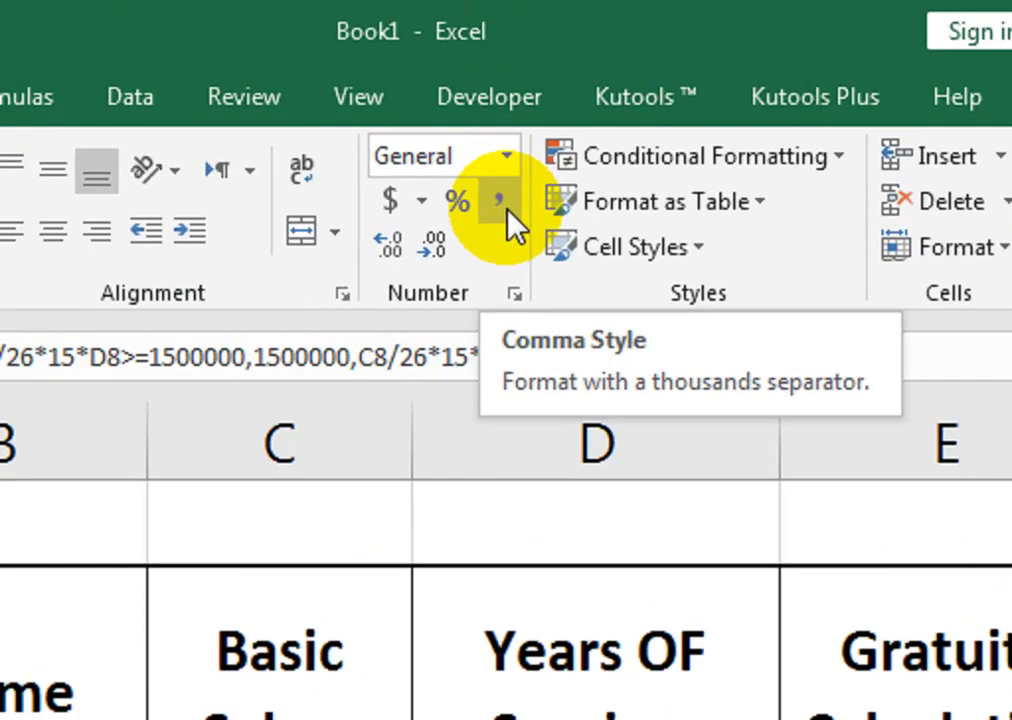
click(550, 103)
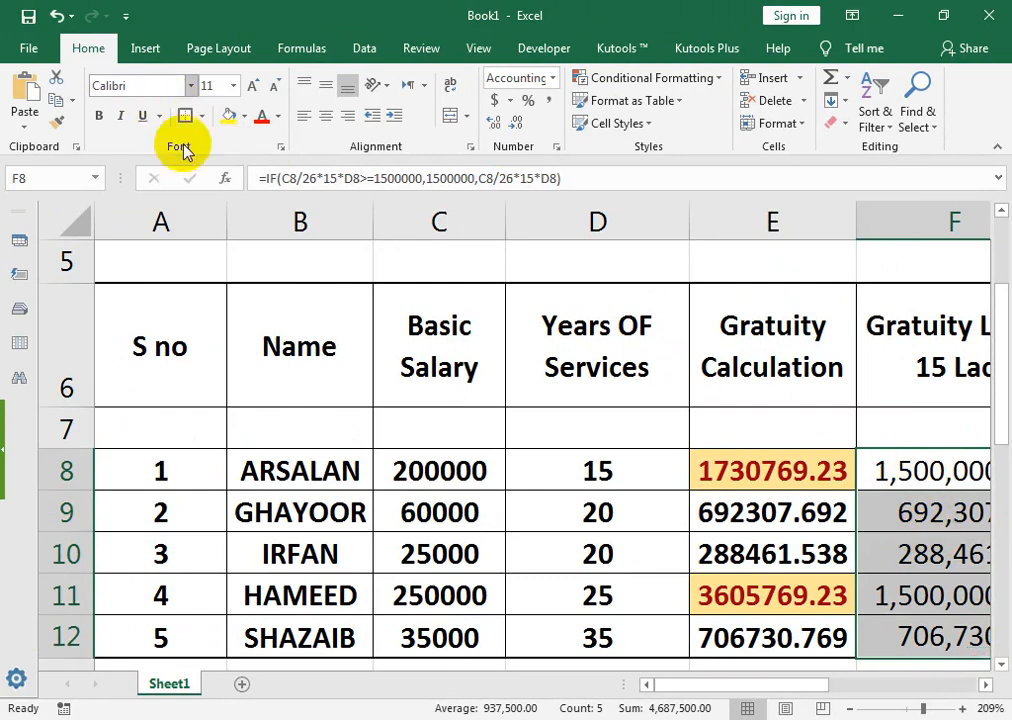
click(99, 117)
Step: Insert a gold WordArt title reading "CalCulate Gratuity" on the sheet
scroll(779, 402, right, 3)
drag(785, 686, 712, 683)
click(150, 49)
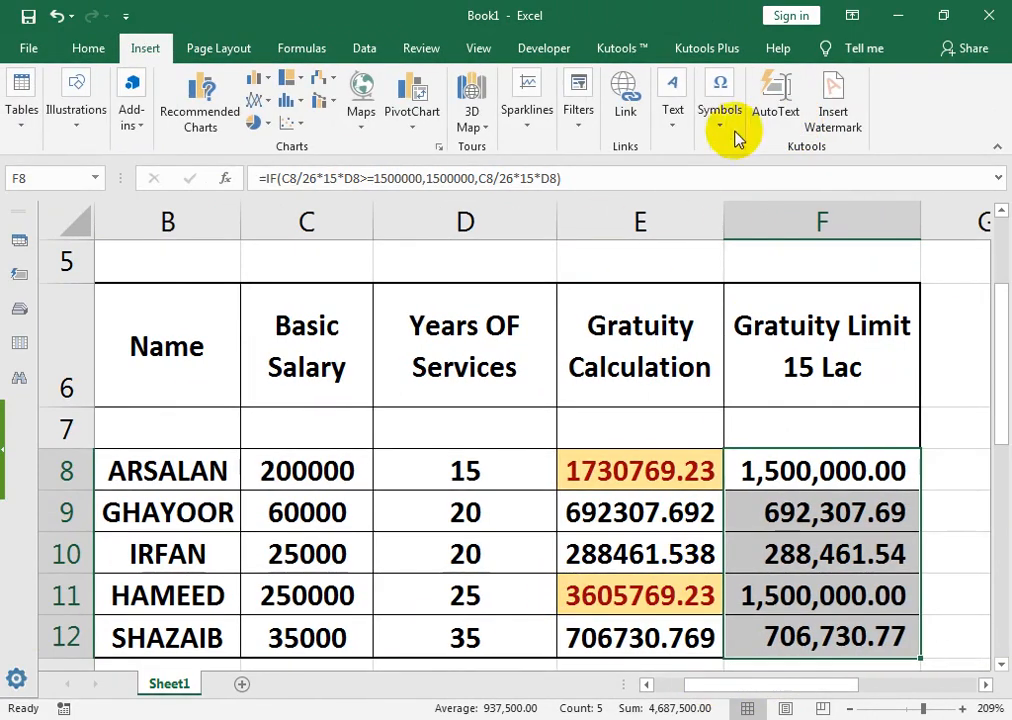
click(670, 118)
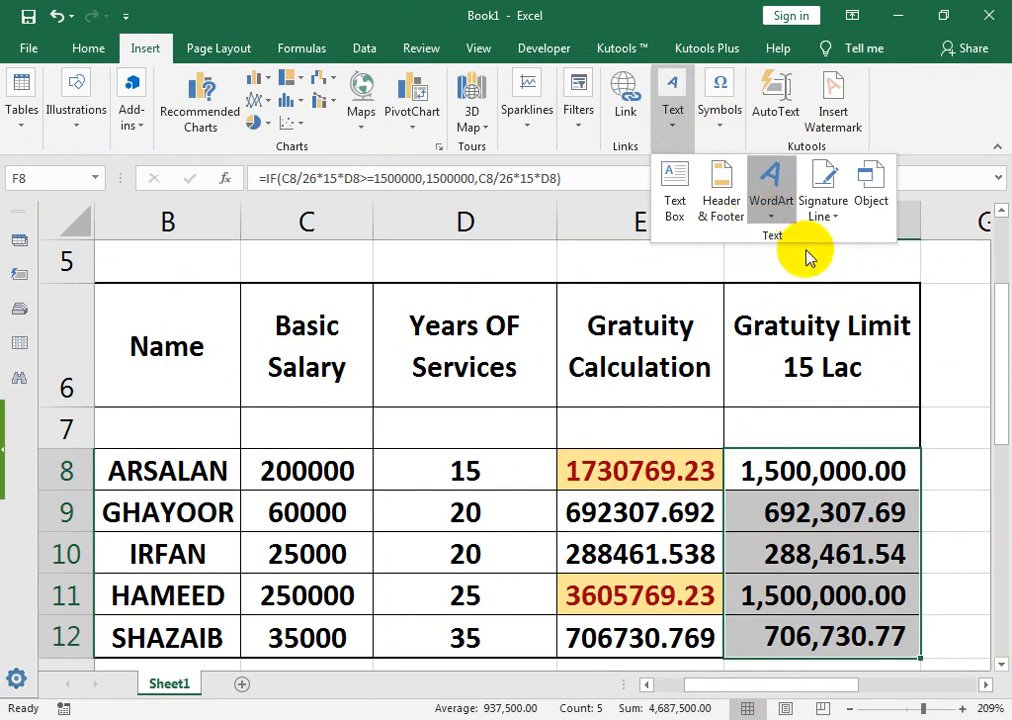
click(770, 190)
click(845, 328)
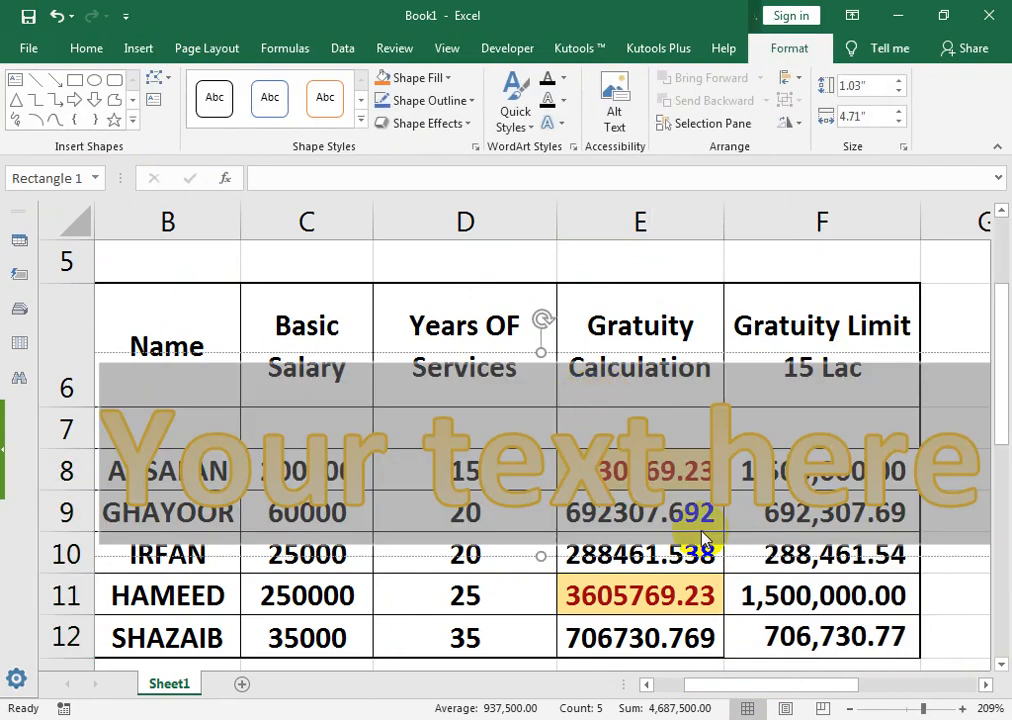
text(CalC)
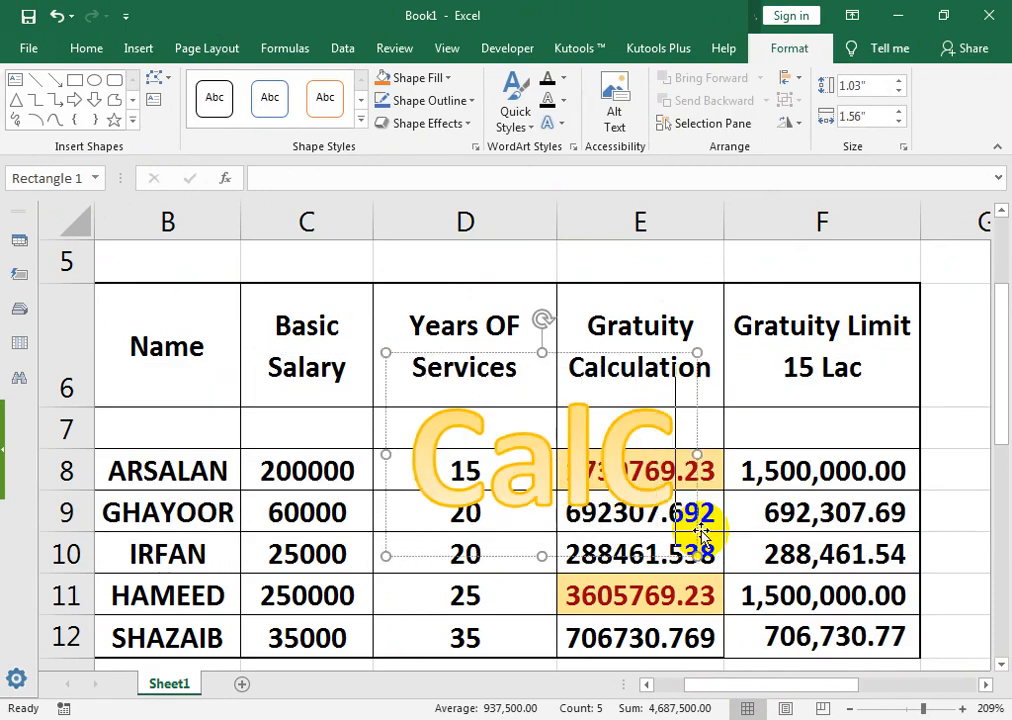
text(ula)
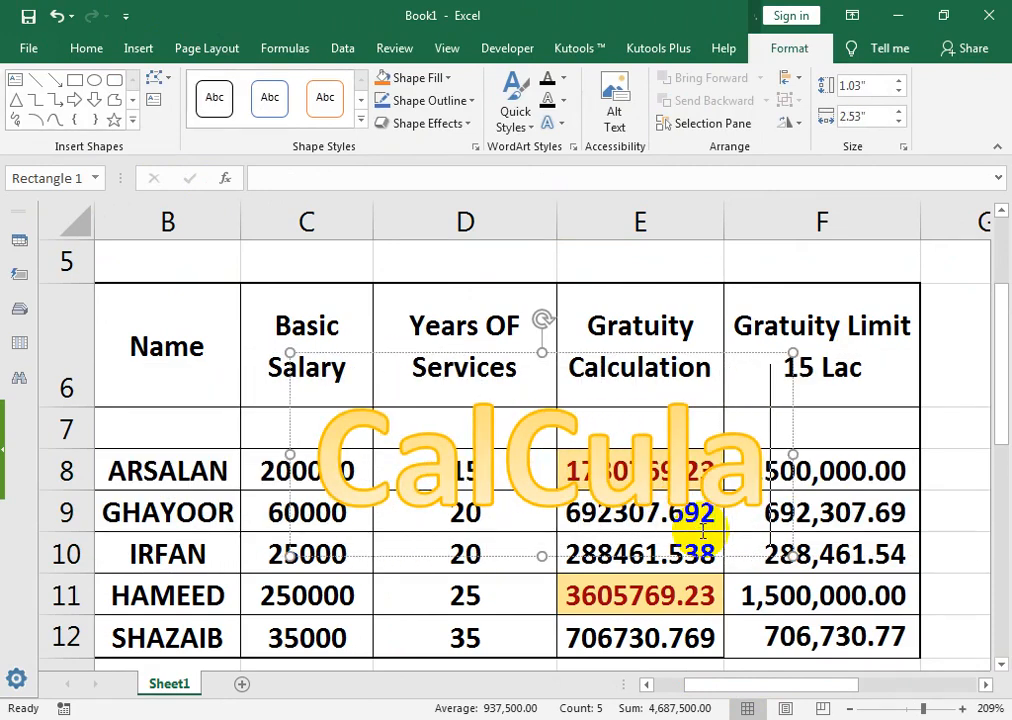
text(te Gra)
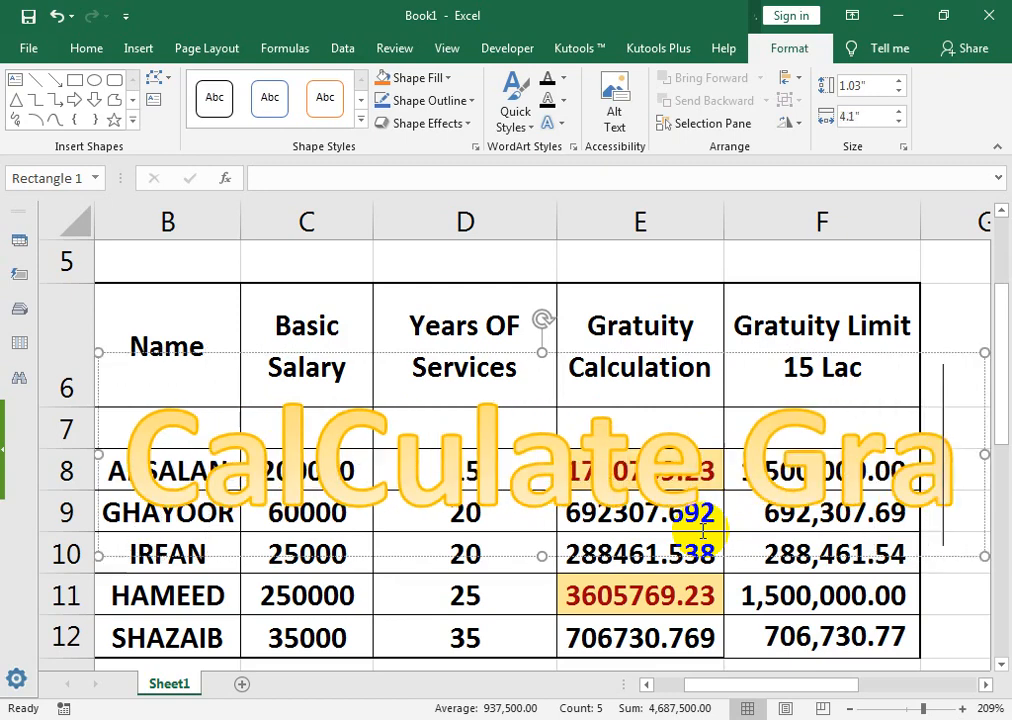
text(tu)
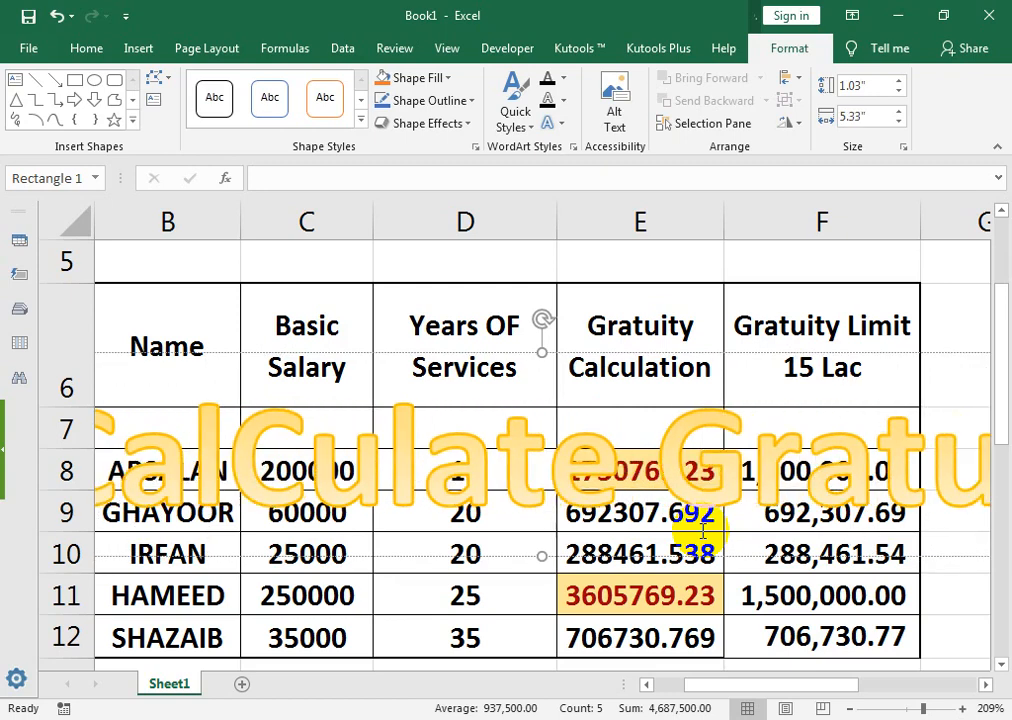
text(ity)
Step: Reduce the WordArt title's font size to 40 and move it above the table, over rows 3 to 5
key(ctrl+a)
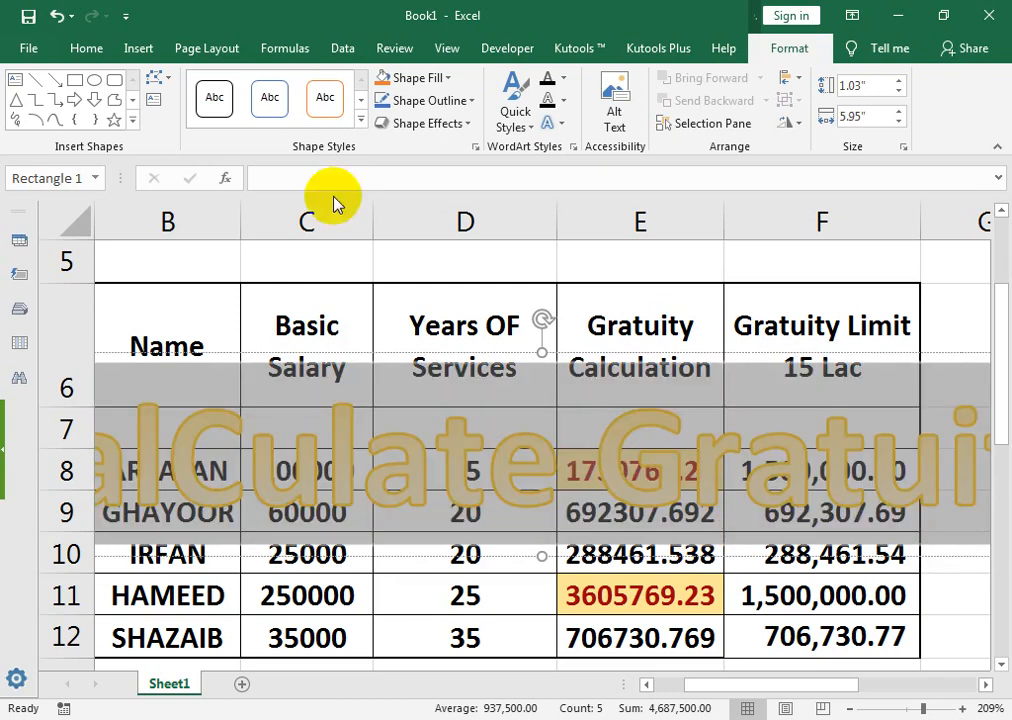
click(90, 44)
click(275, 88)
click(275, 88)
click(275, 88)
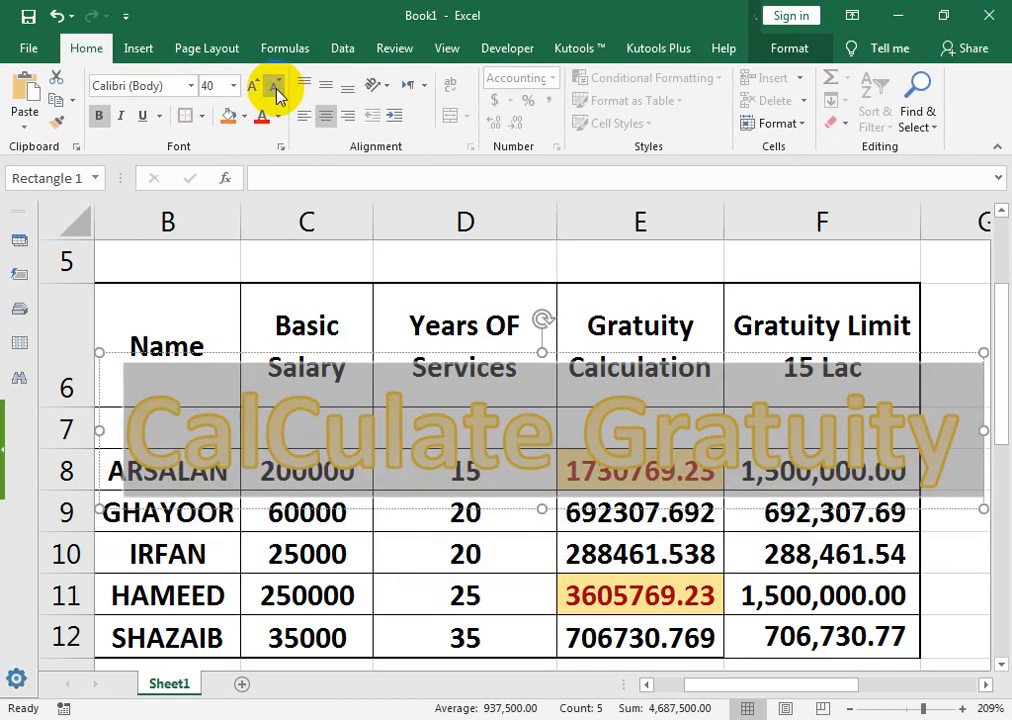
drag(509, 516, 440, 298)
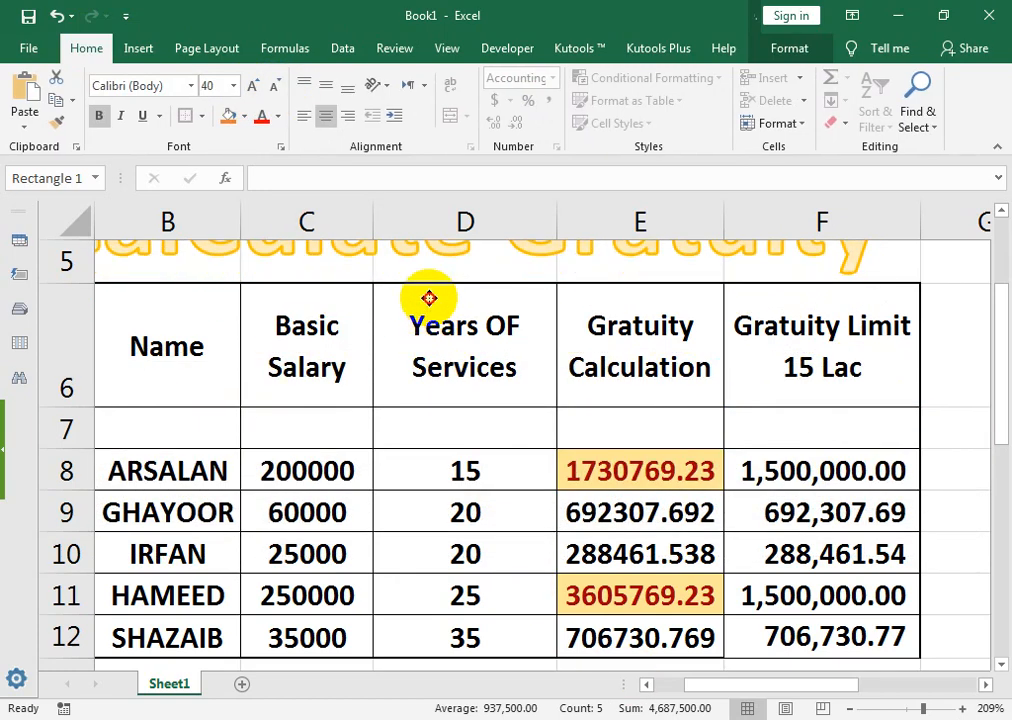
drag(1000, 425, 1001, 363)
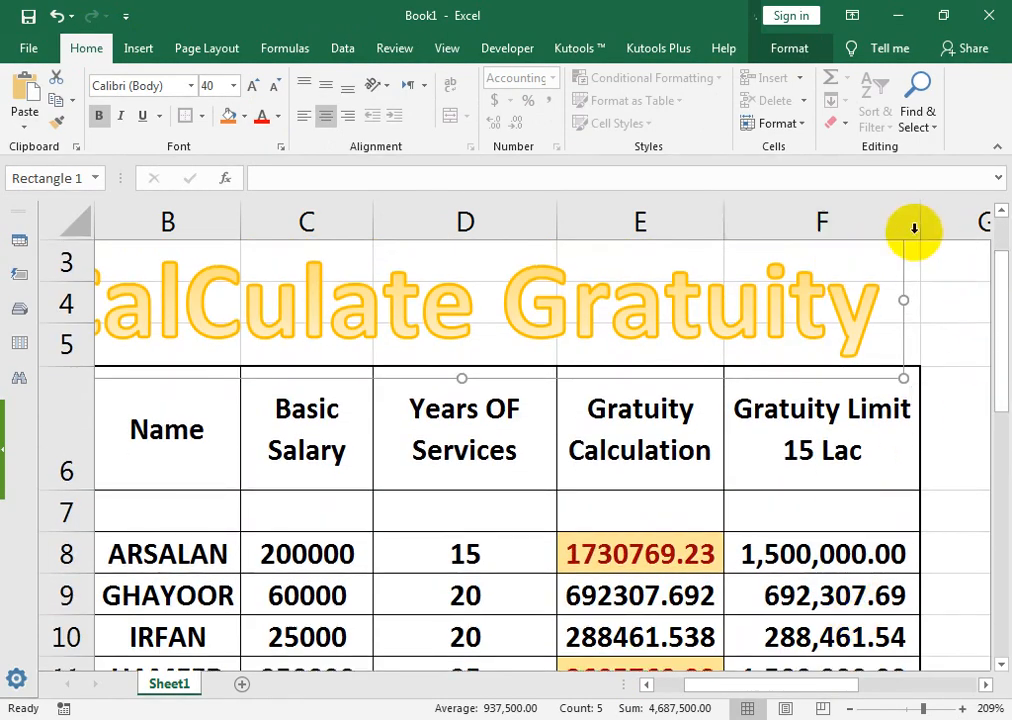
Step: Zoom the sheet to fit the selected title and table area A3:F12
drag(910, 257, 133, 304)
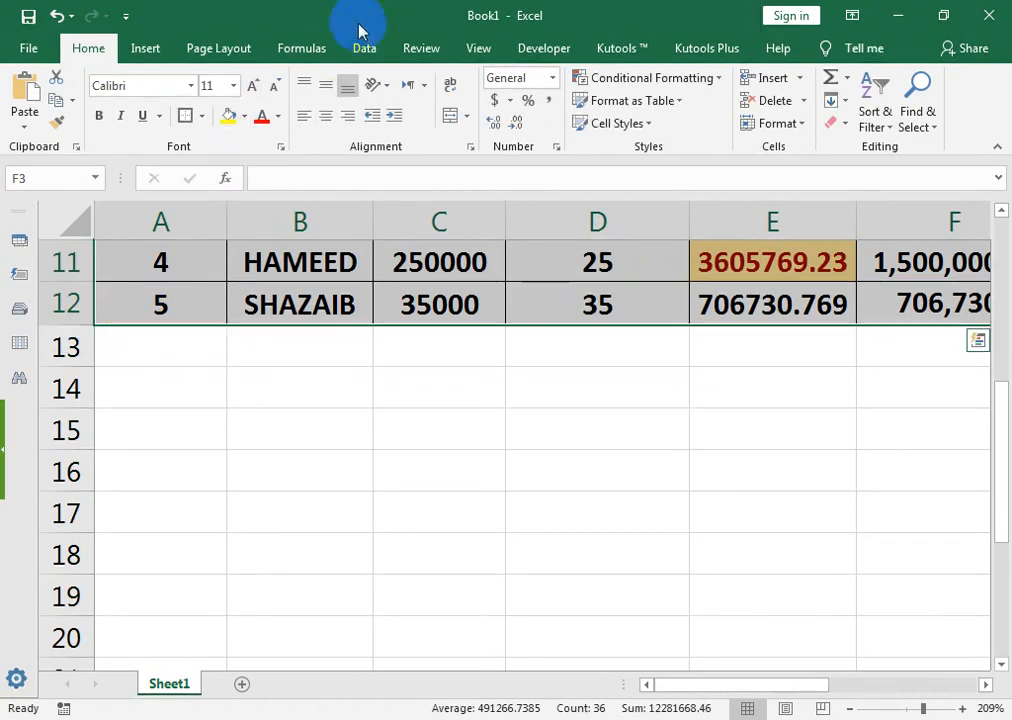
click(478, 48)
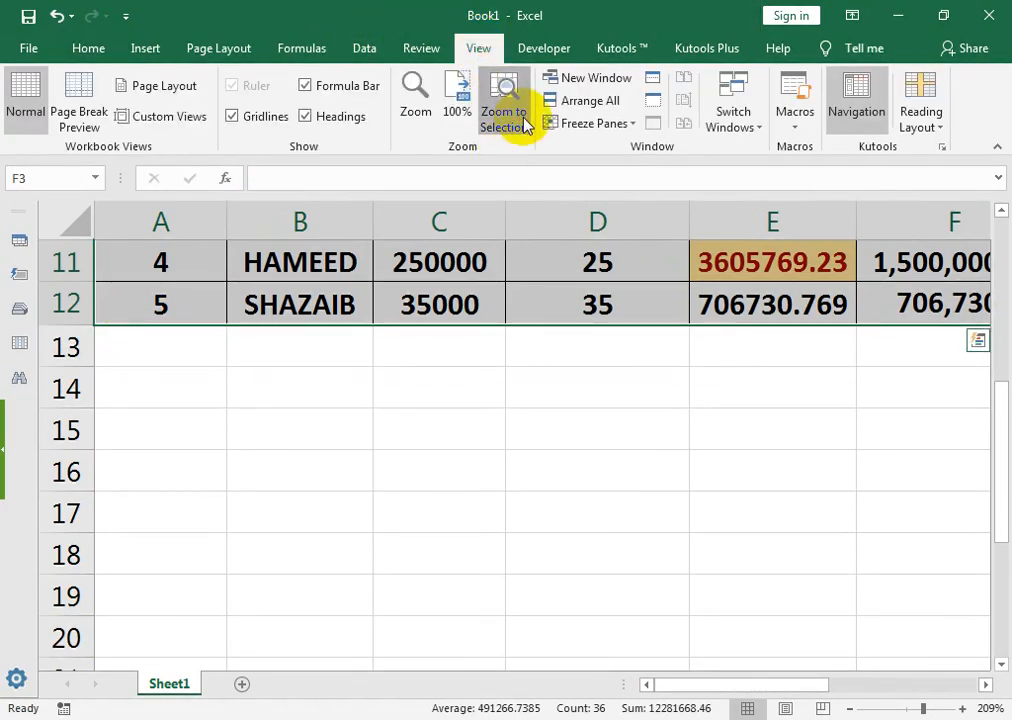
click(522, 122)
click(820, 467)
Step: Give the WordArt title a blue gradient background using a theme shape style
click(782, 332)
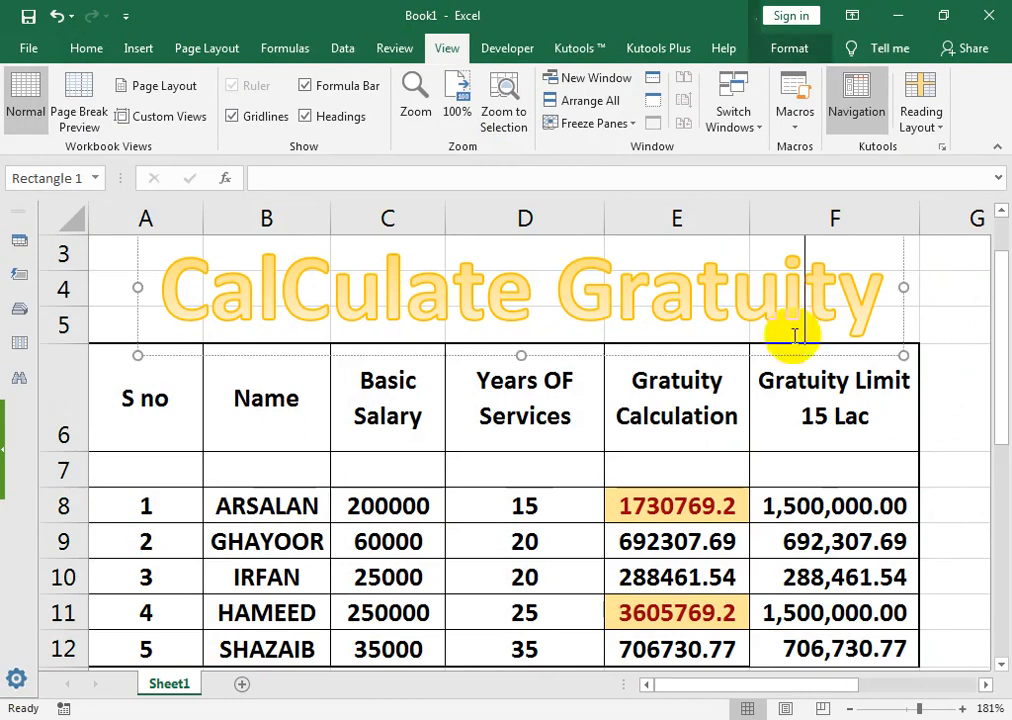
click(778, 50)
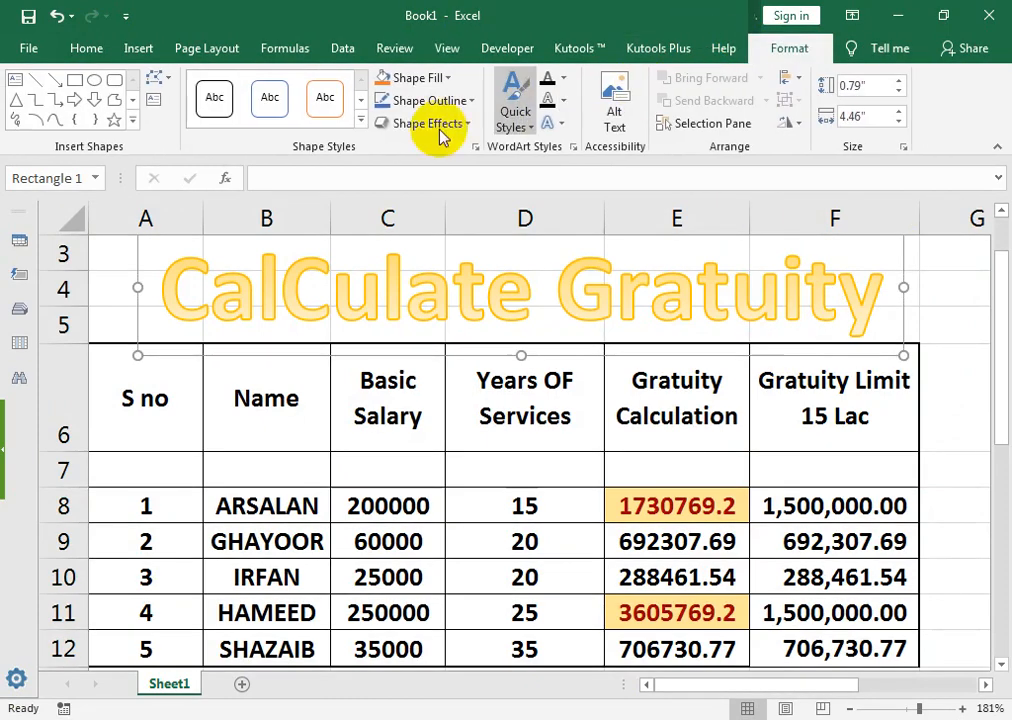
click(358, 121)
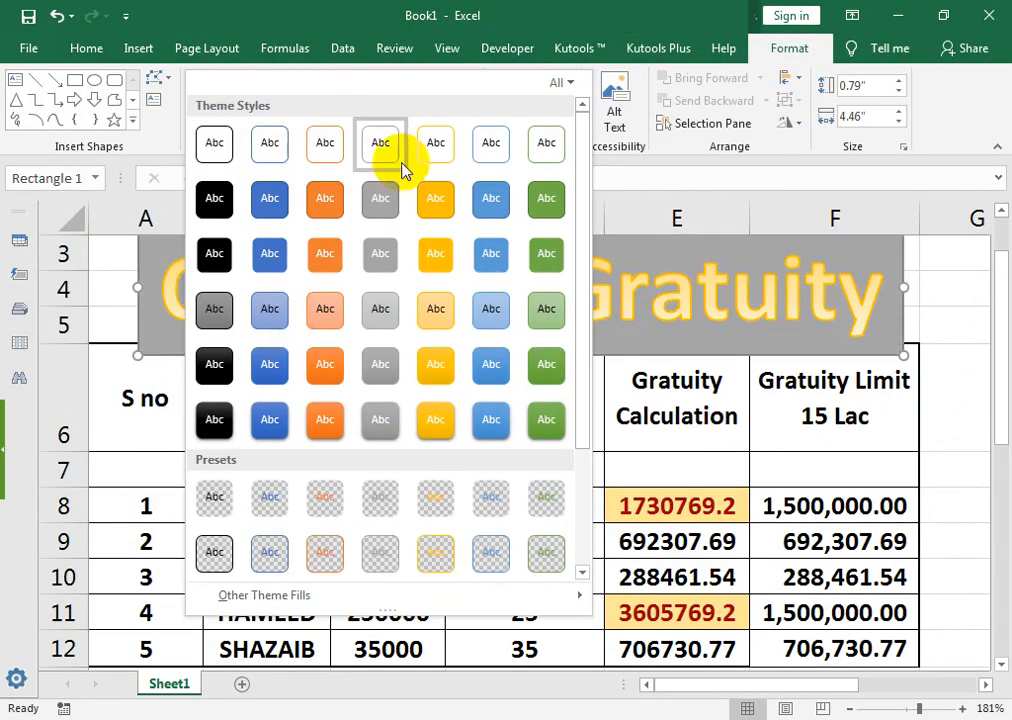
click(281, 386)
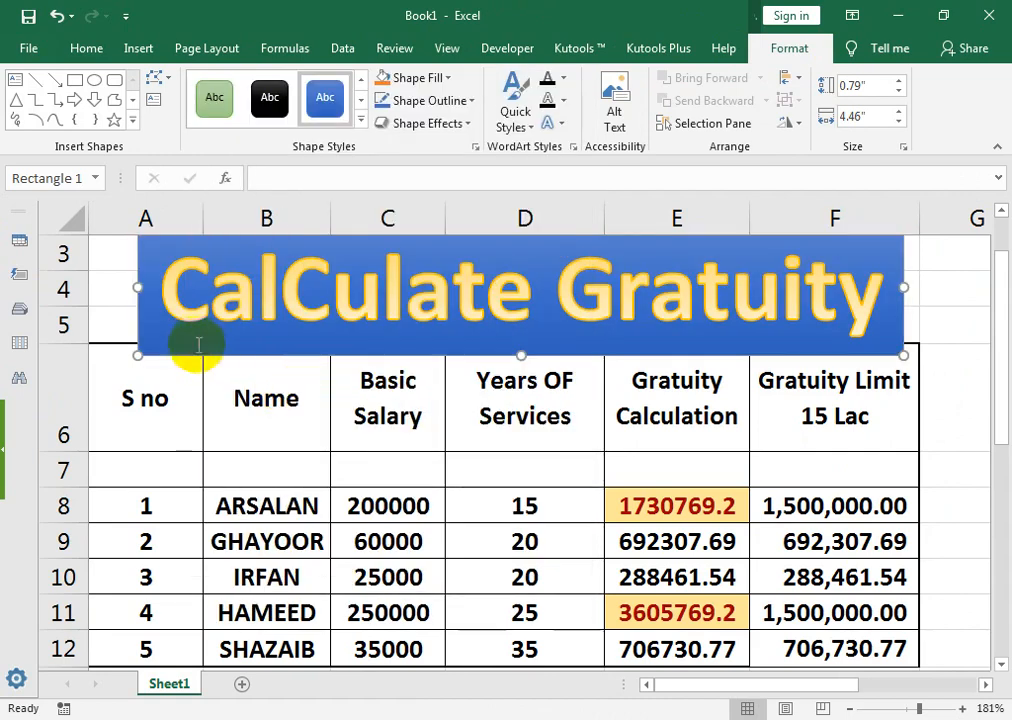
Step: Resize the title shape to about 4.84" wide, spanning columns A to F, with its lower edge on the header row's upper border
drag(139, 287, 63, 280)
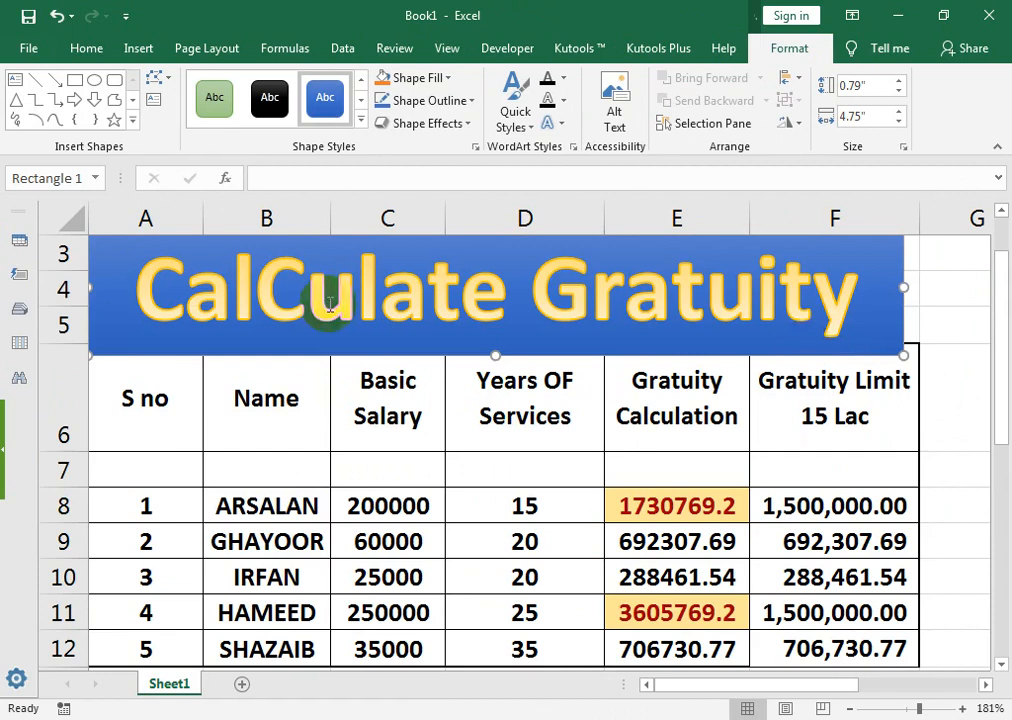
drag(901, 289, 918, 290)
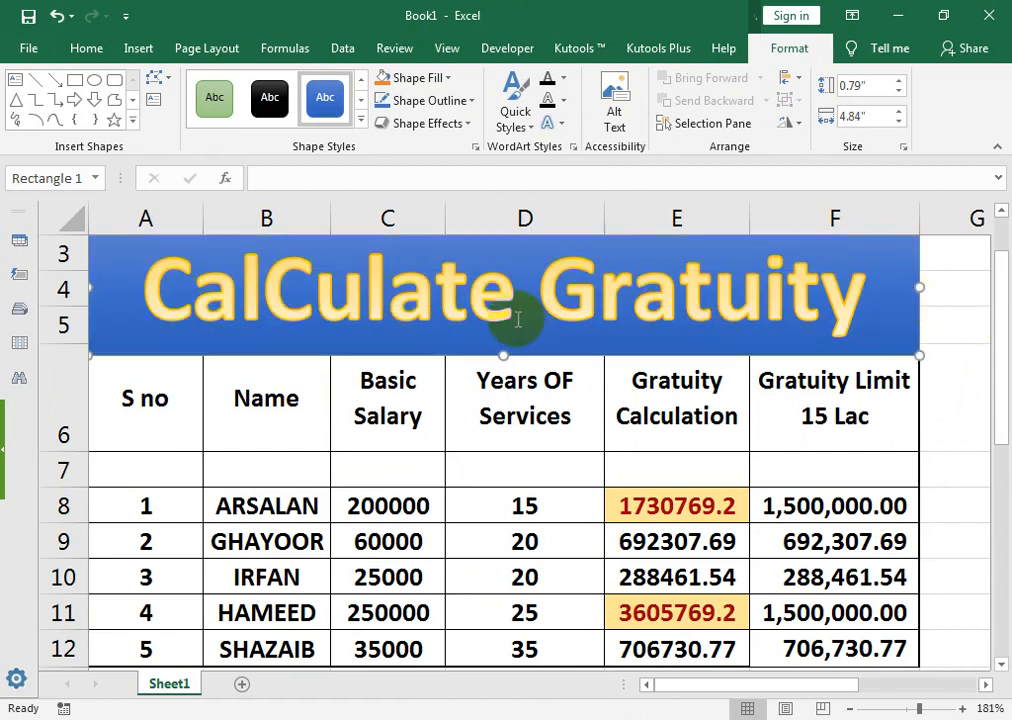
drag(502, 357, 501, 347)
Step: Set the title's font to Adobe Gurmukhi and align its text to the upper edge of the shape
click(90, 50)
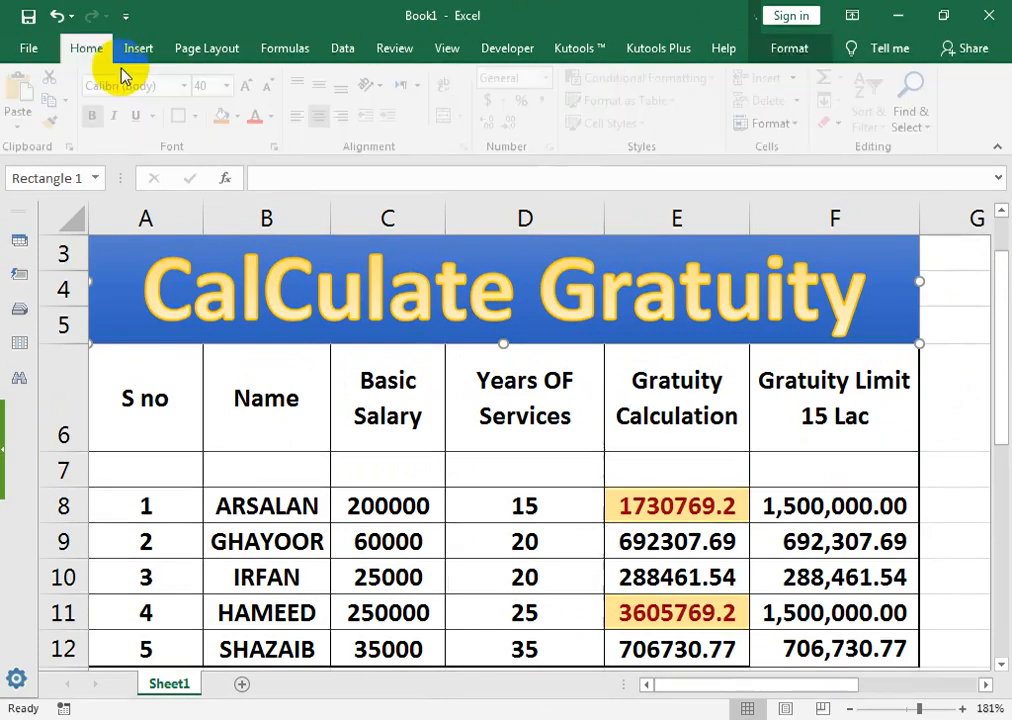
click(124, 116)
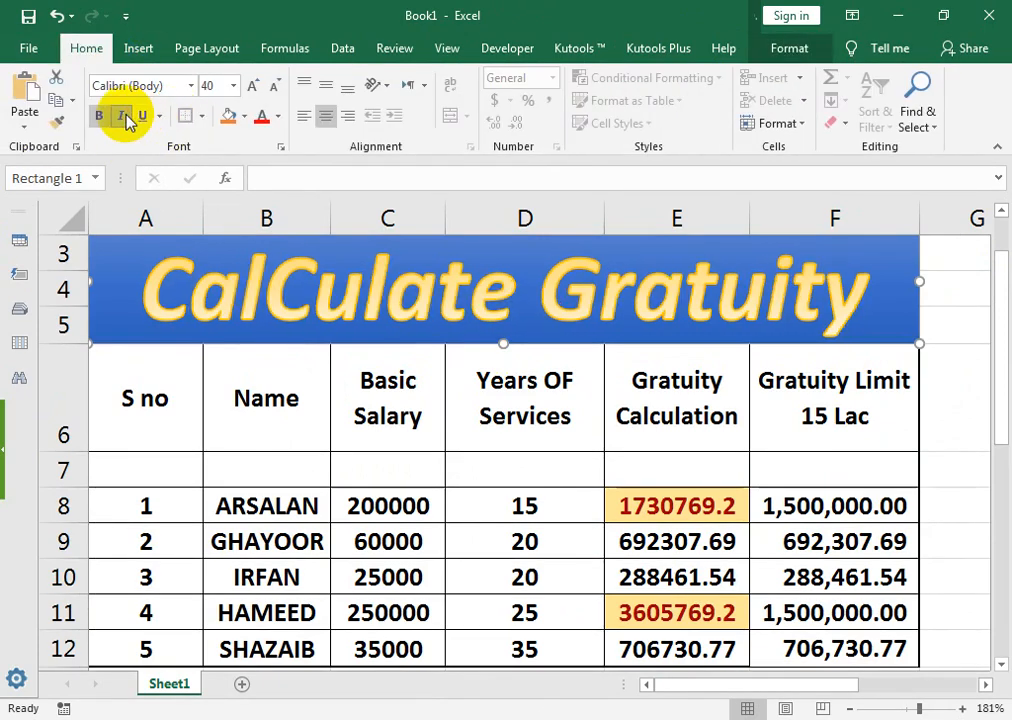
click(191, 86)
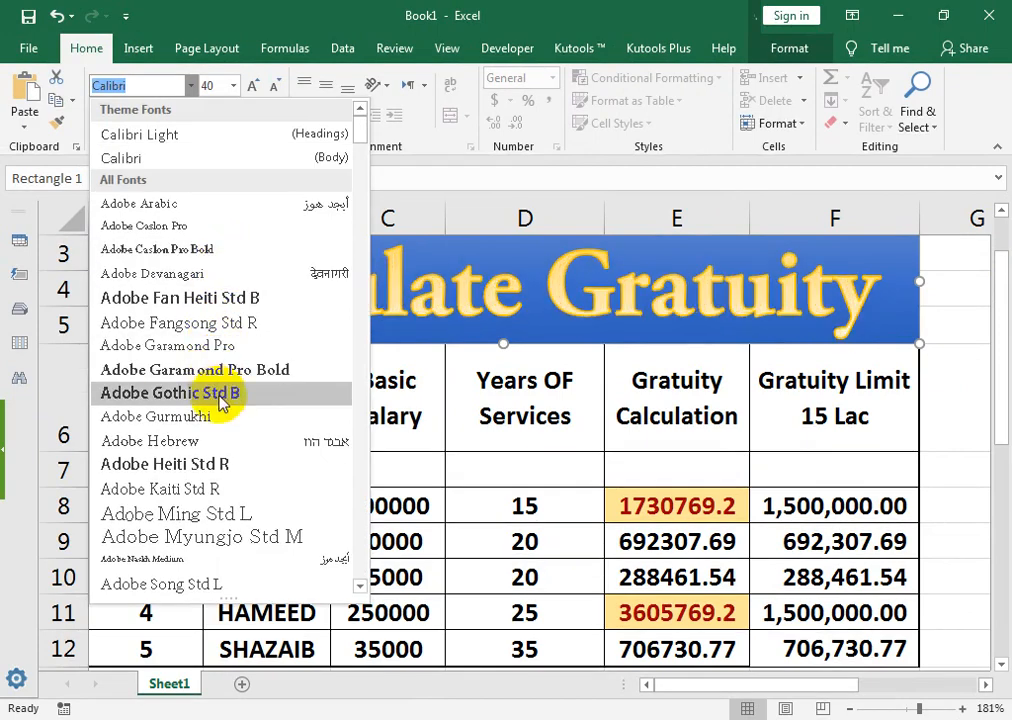
click(221, 418)
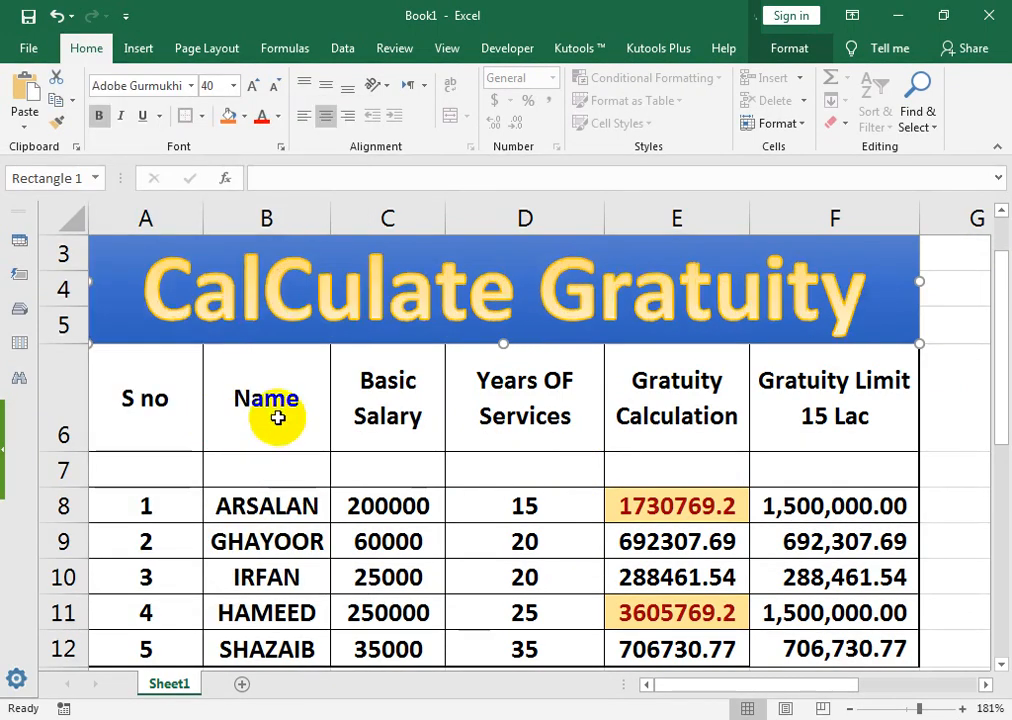
click(304, 86)
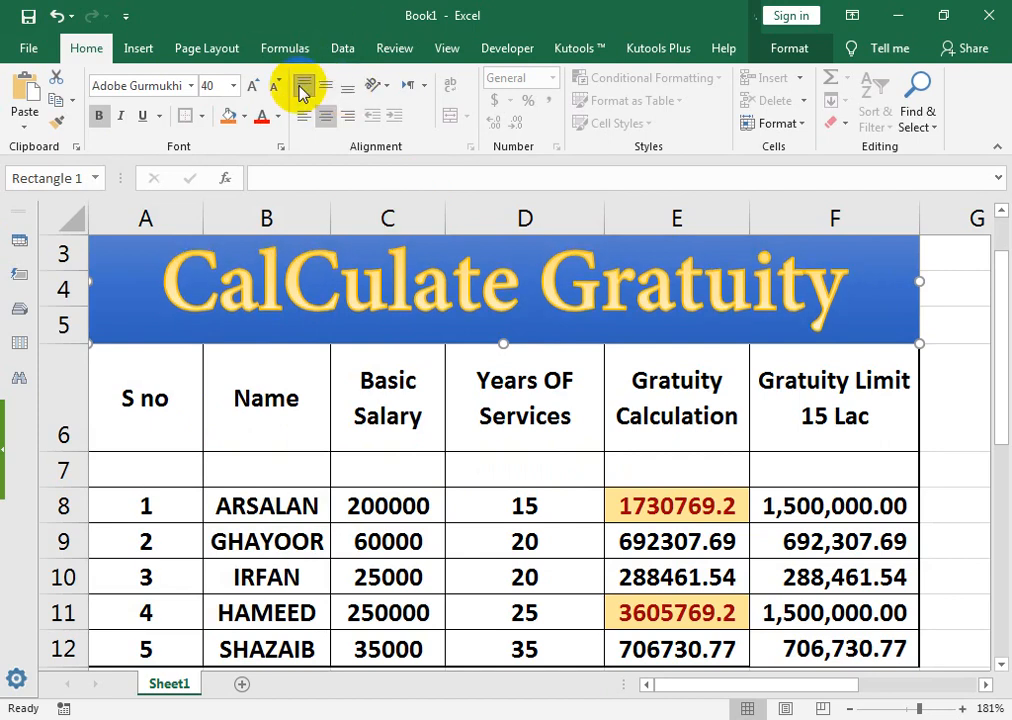
drag(499, 341, 493, 346)
Step: Fill the table's header cells A6:F6 with yellow
drag(831, 398, 4, 370)
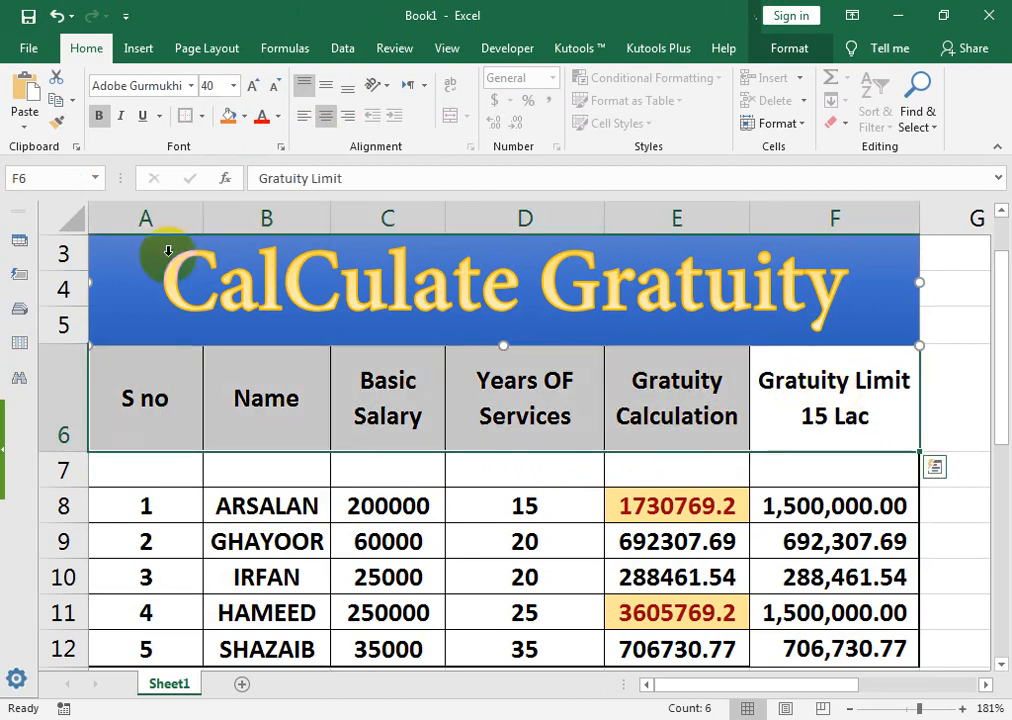
click(228, 116)
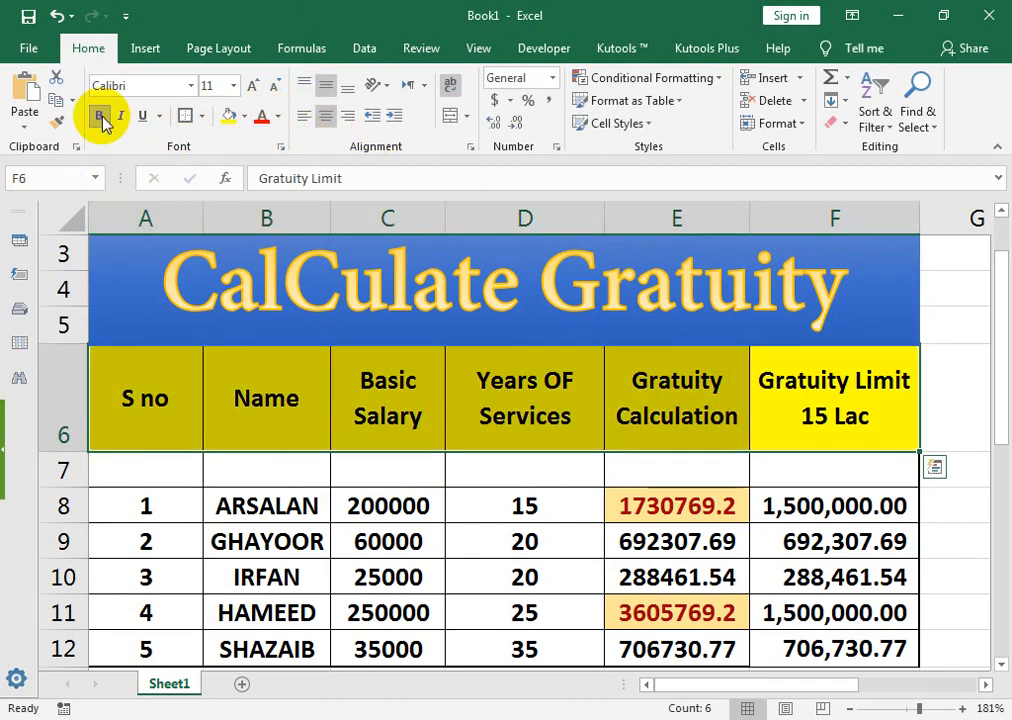
click(650, 462)
click(916, 316)
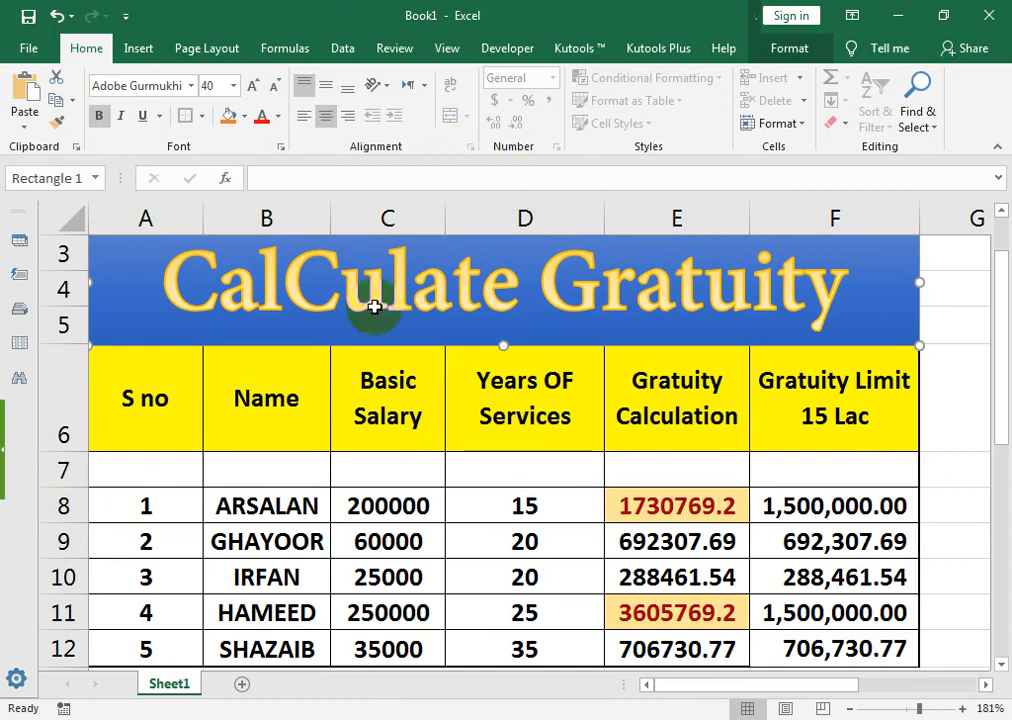
Step: Switch to the browser window showing the YouTube channel's videos page
click(275, 719)
click(339, 686)
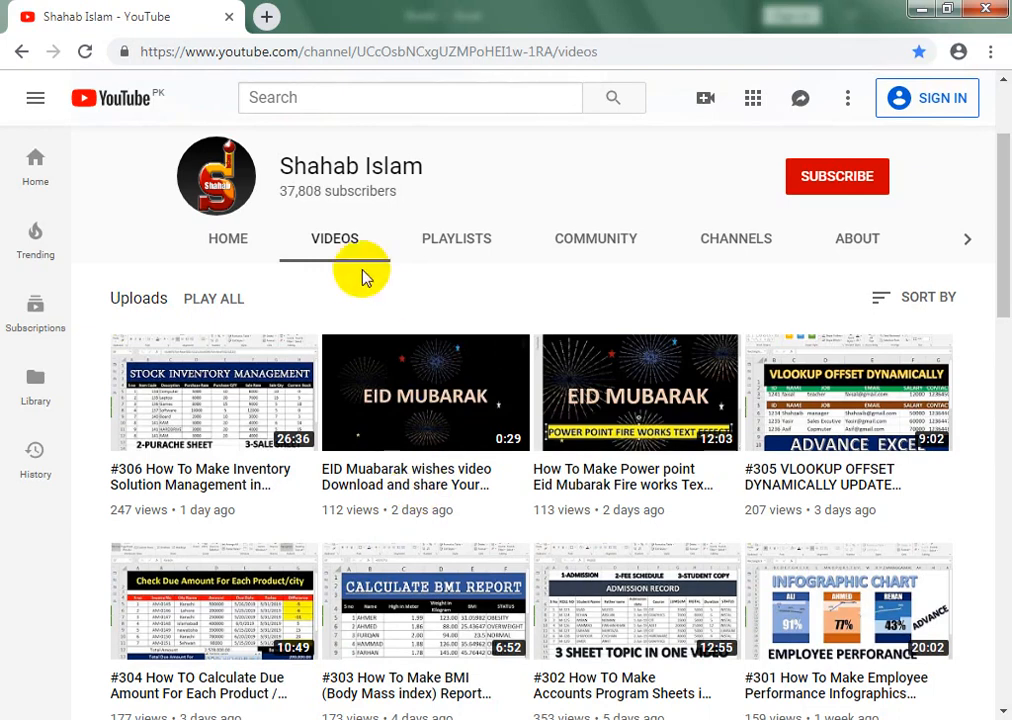